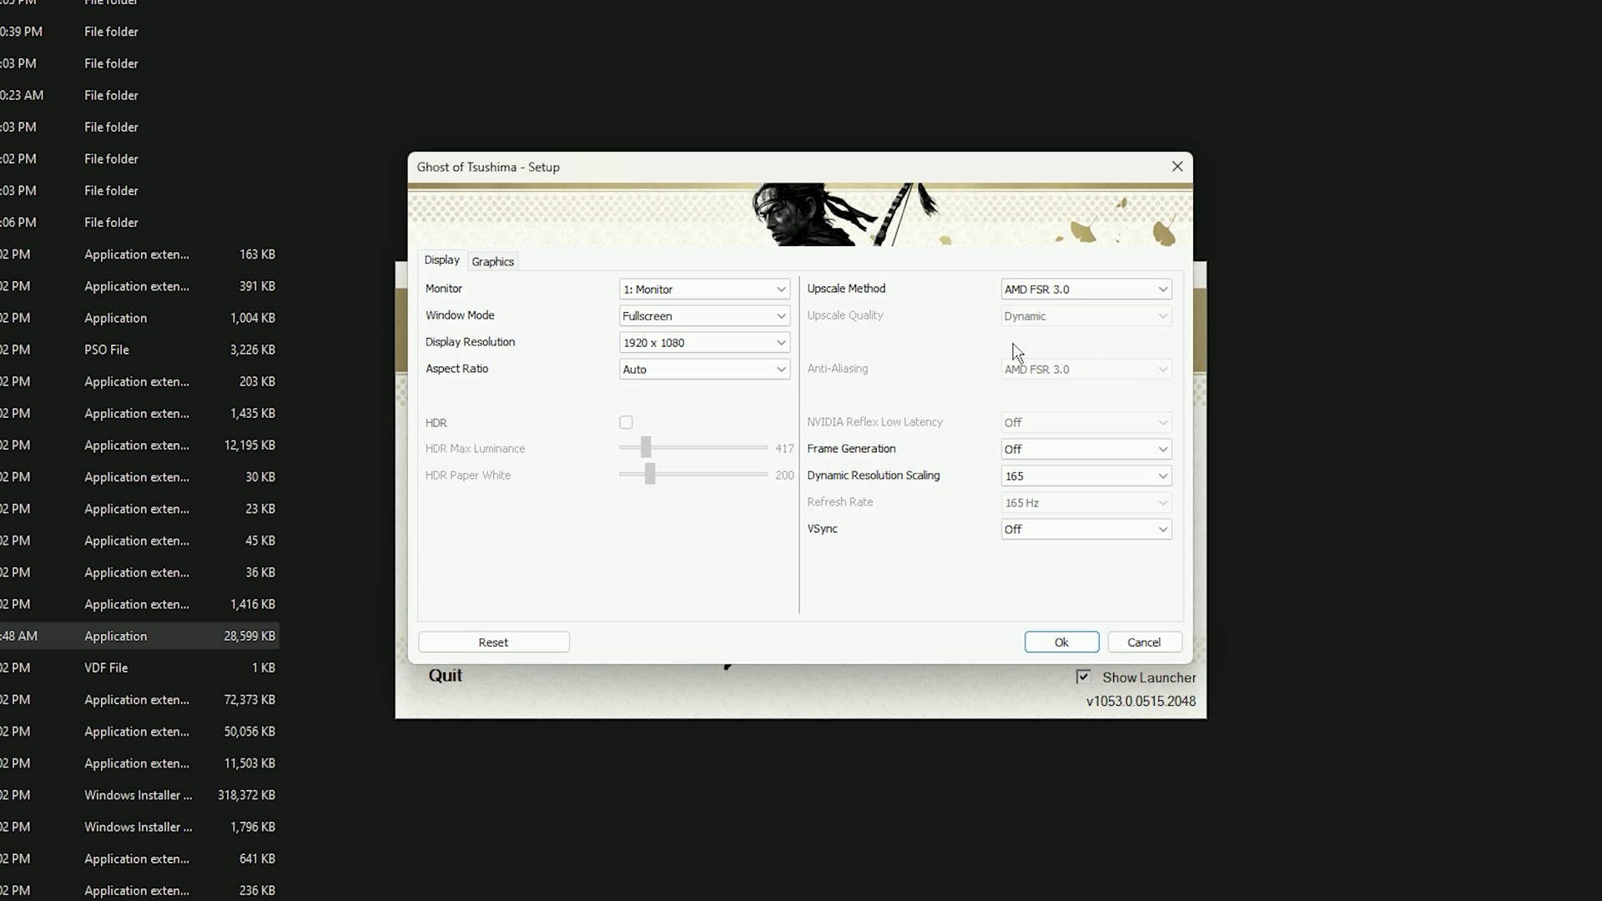
- Set the game's display resolution to 1920 x 1080, accept the display and graphics setup, and quit the launcher
click(698, 346)
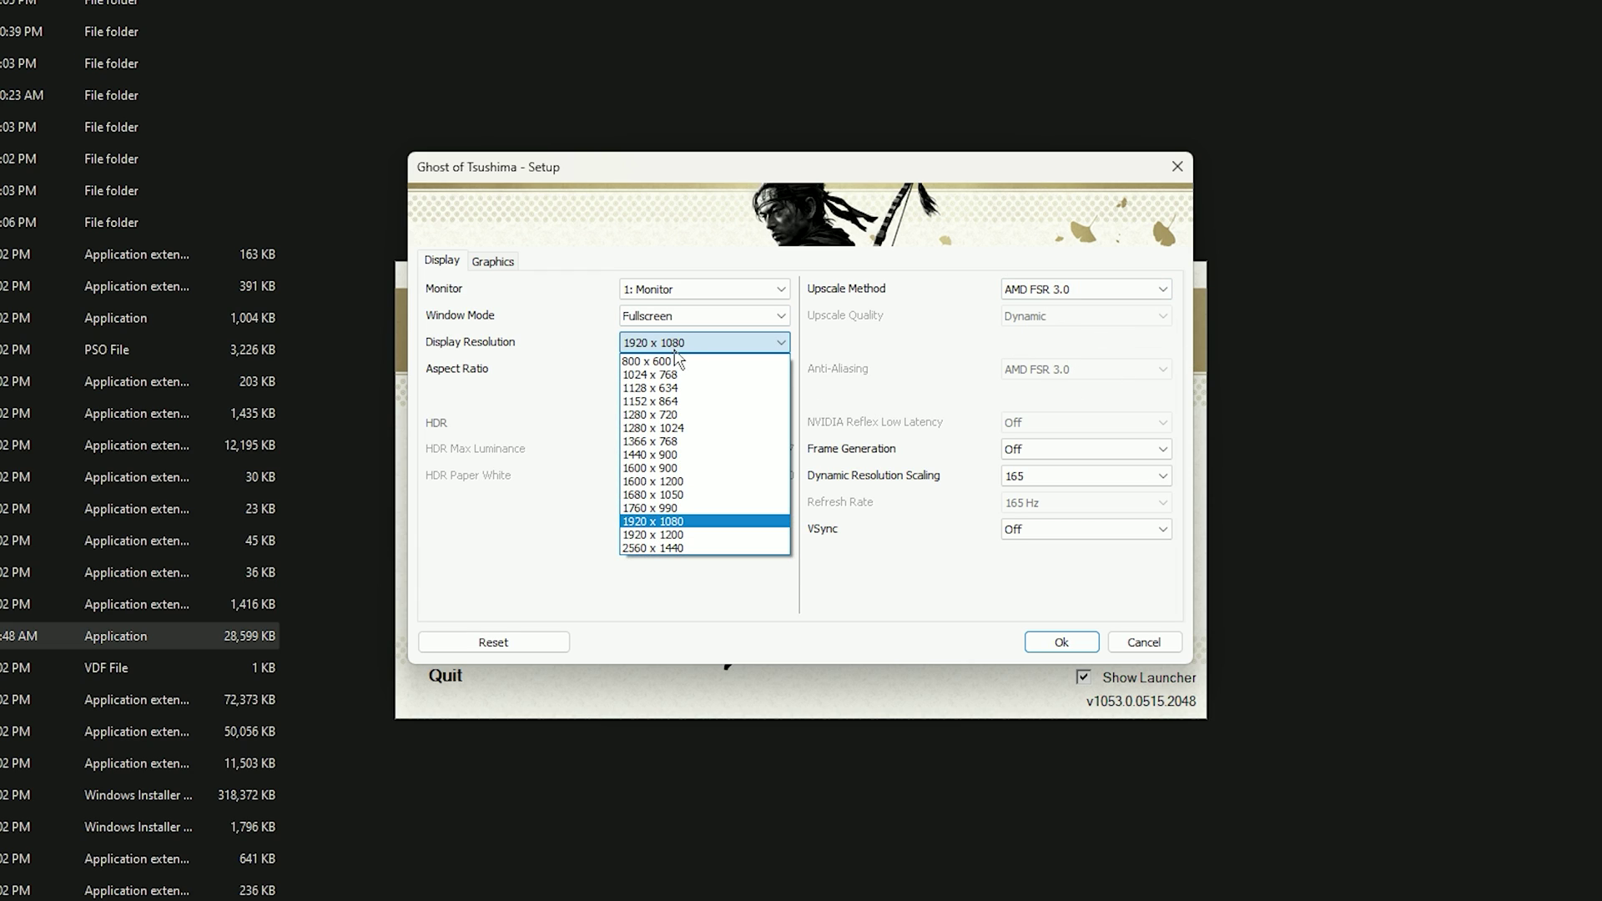
click(666, 522)
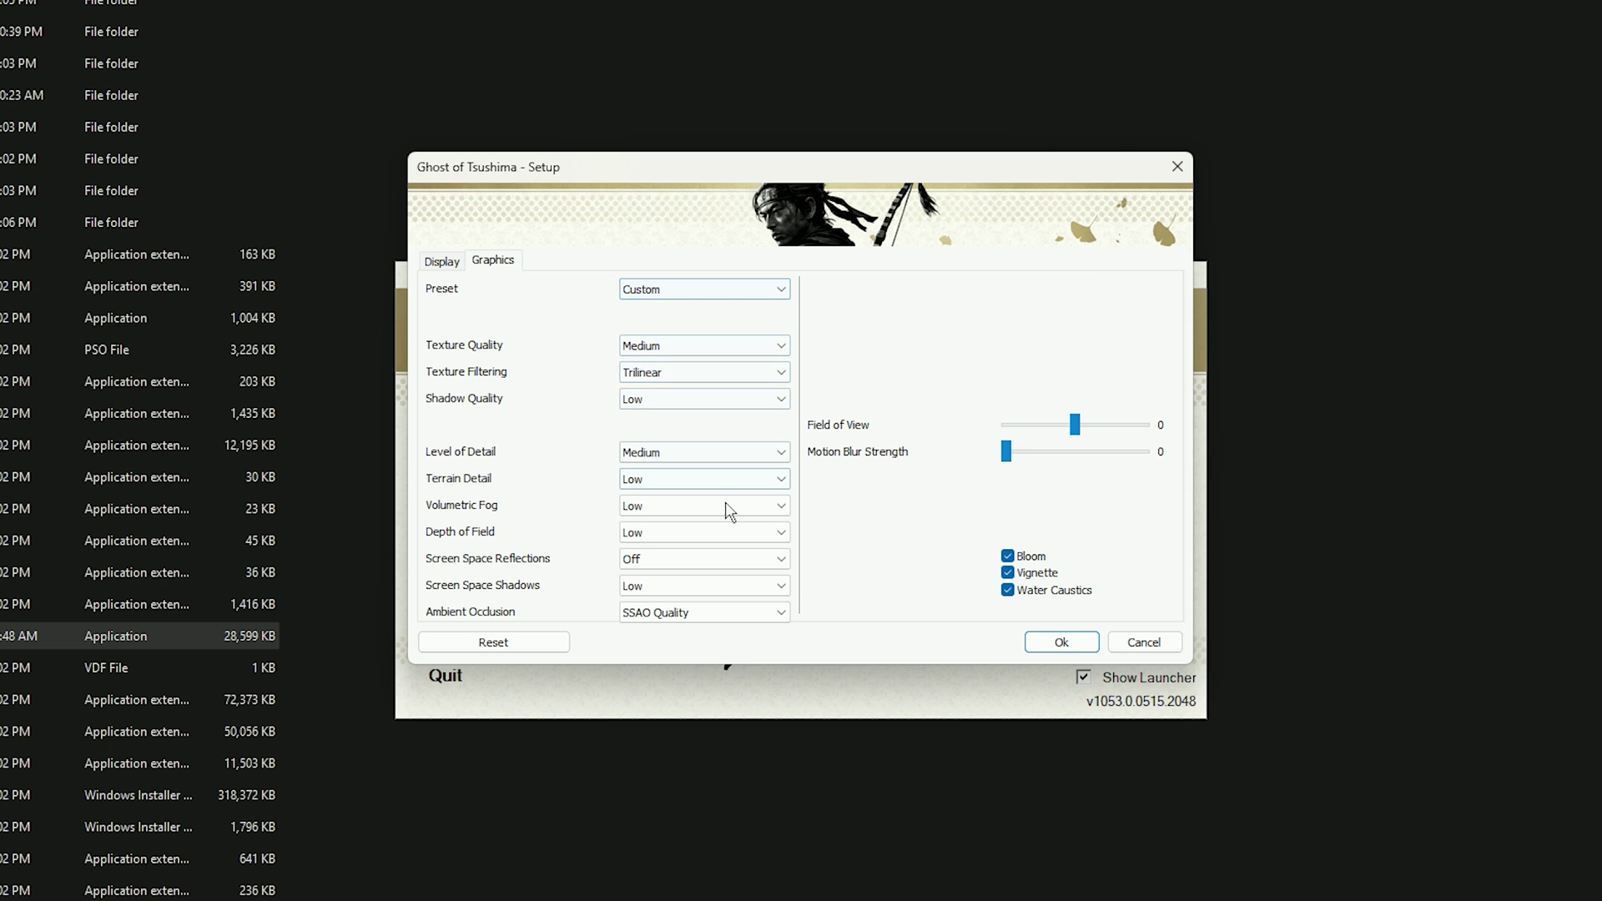
click(1063, 643)
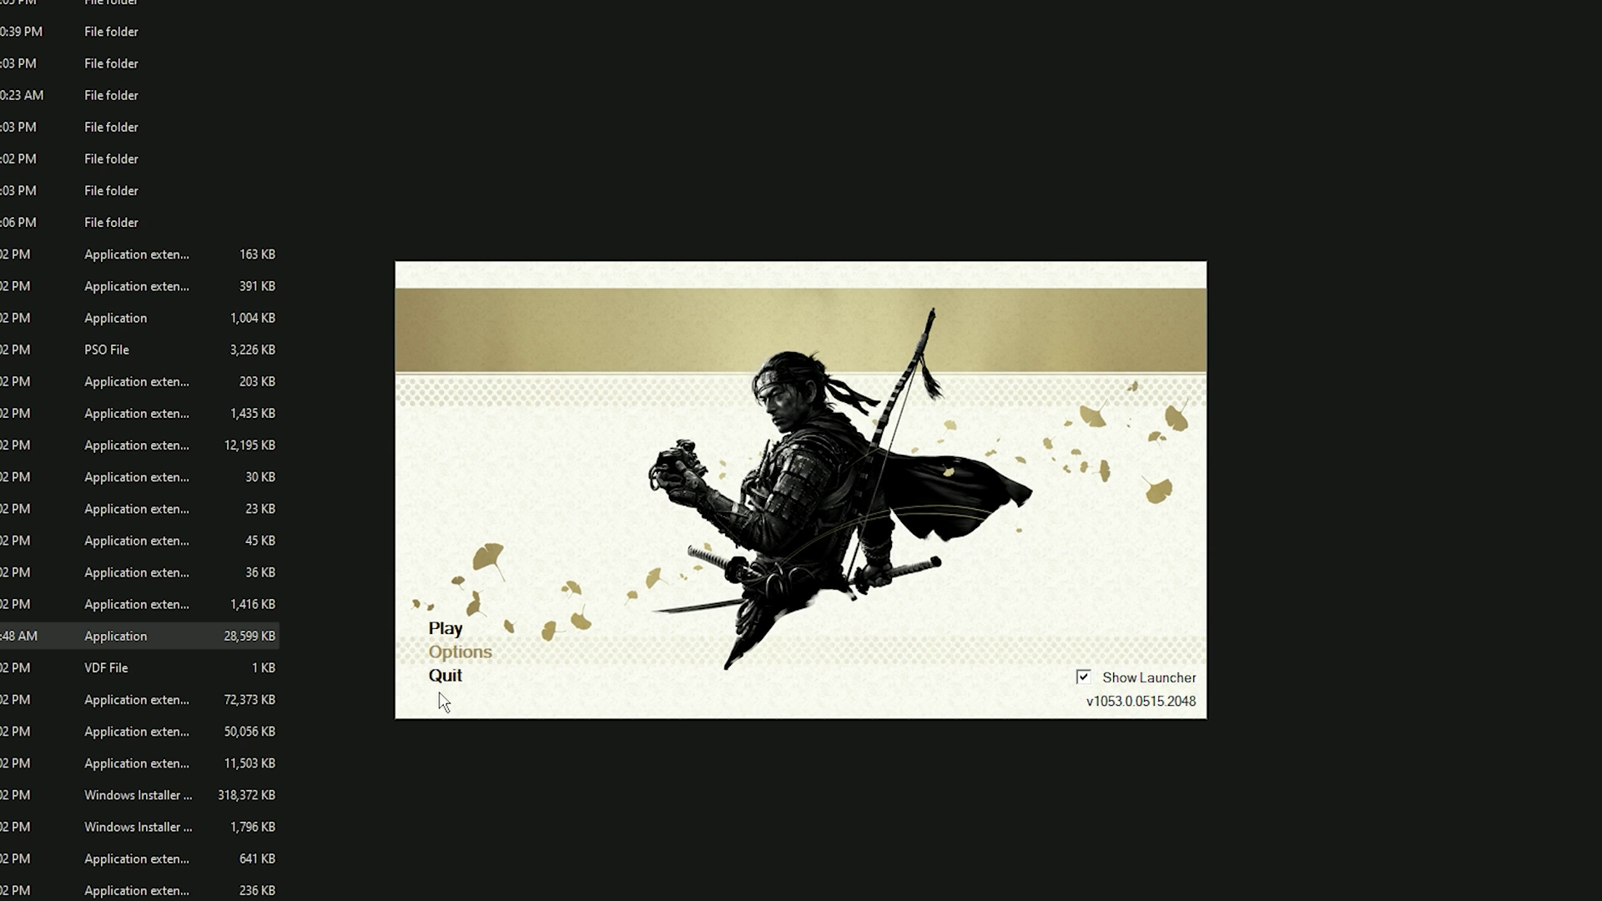
click(456, 683)
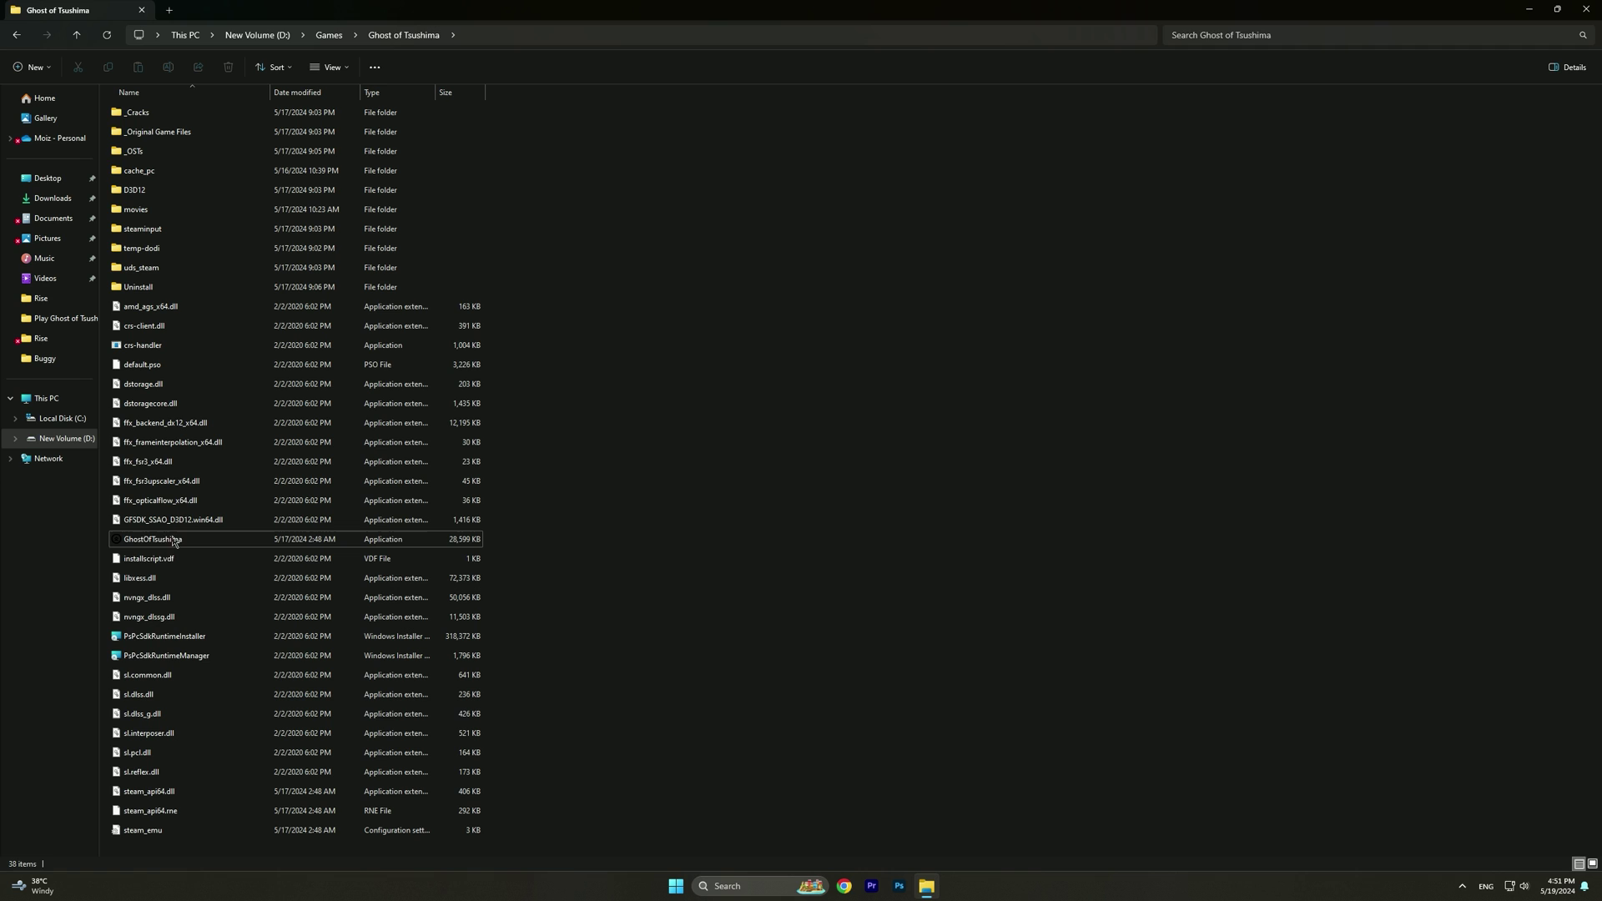
- Set the GhostOfTsushima application to run as administrator and override its high DPI scaling behavior with Application
right_click(168, 545)
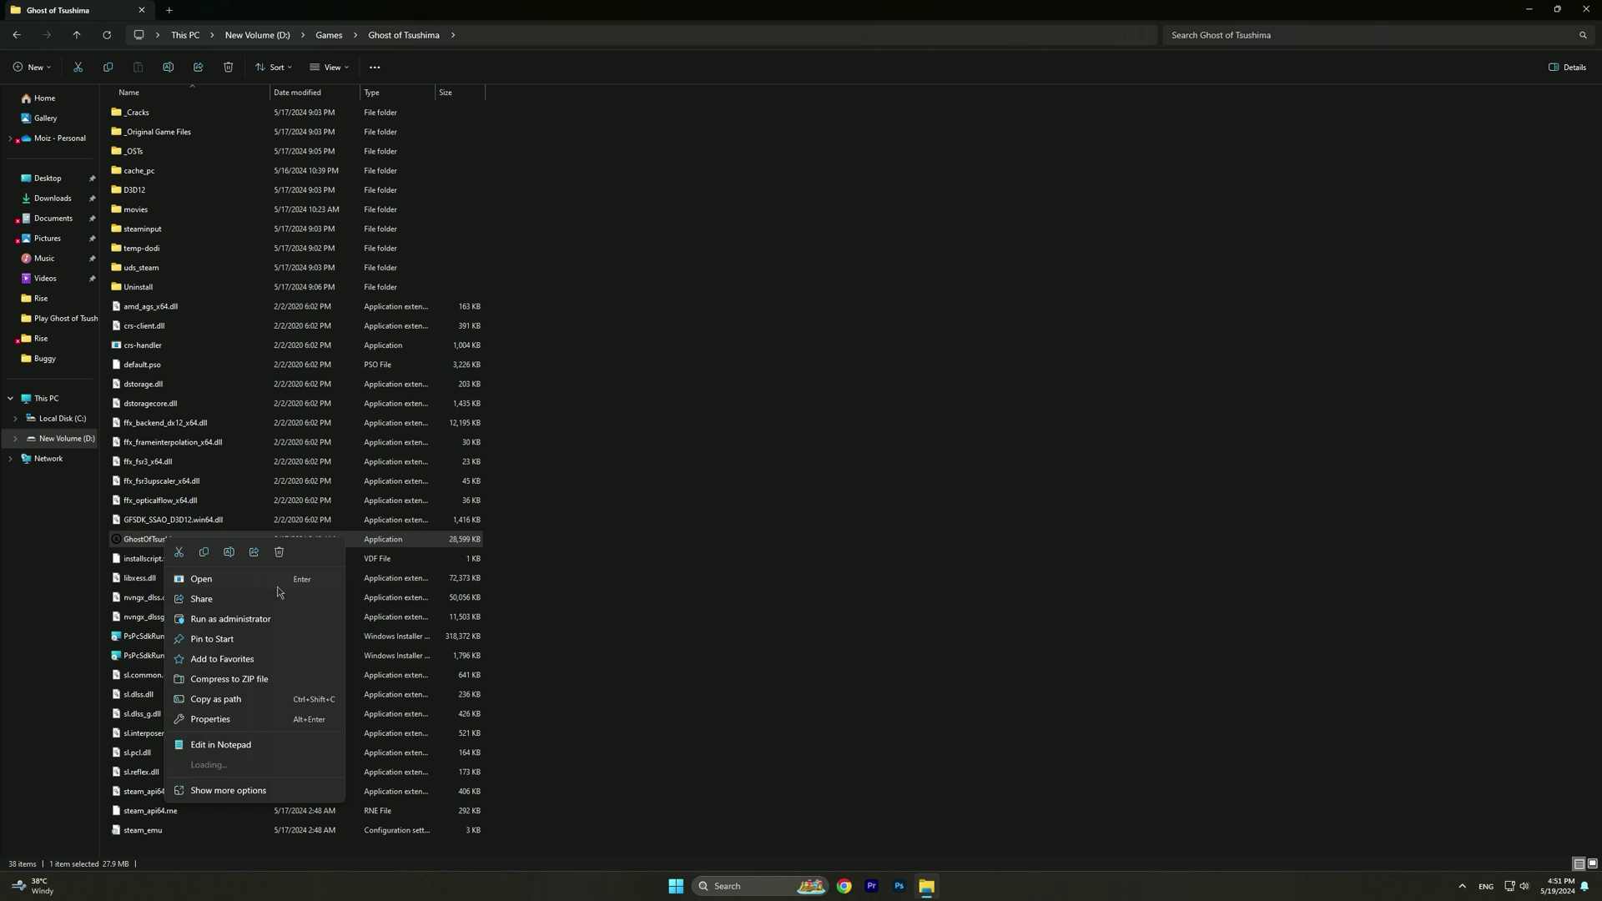
click(210, 720)
drag(311, 530, 410, 351)
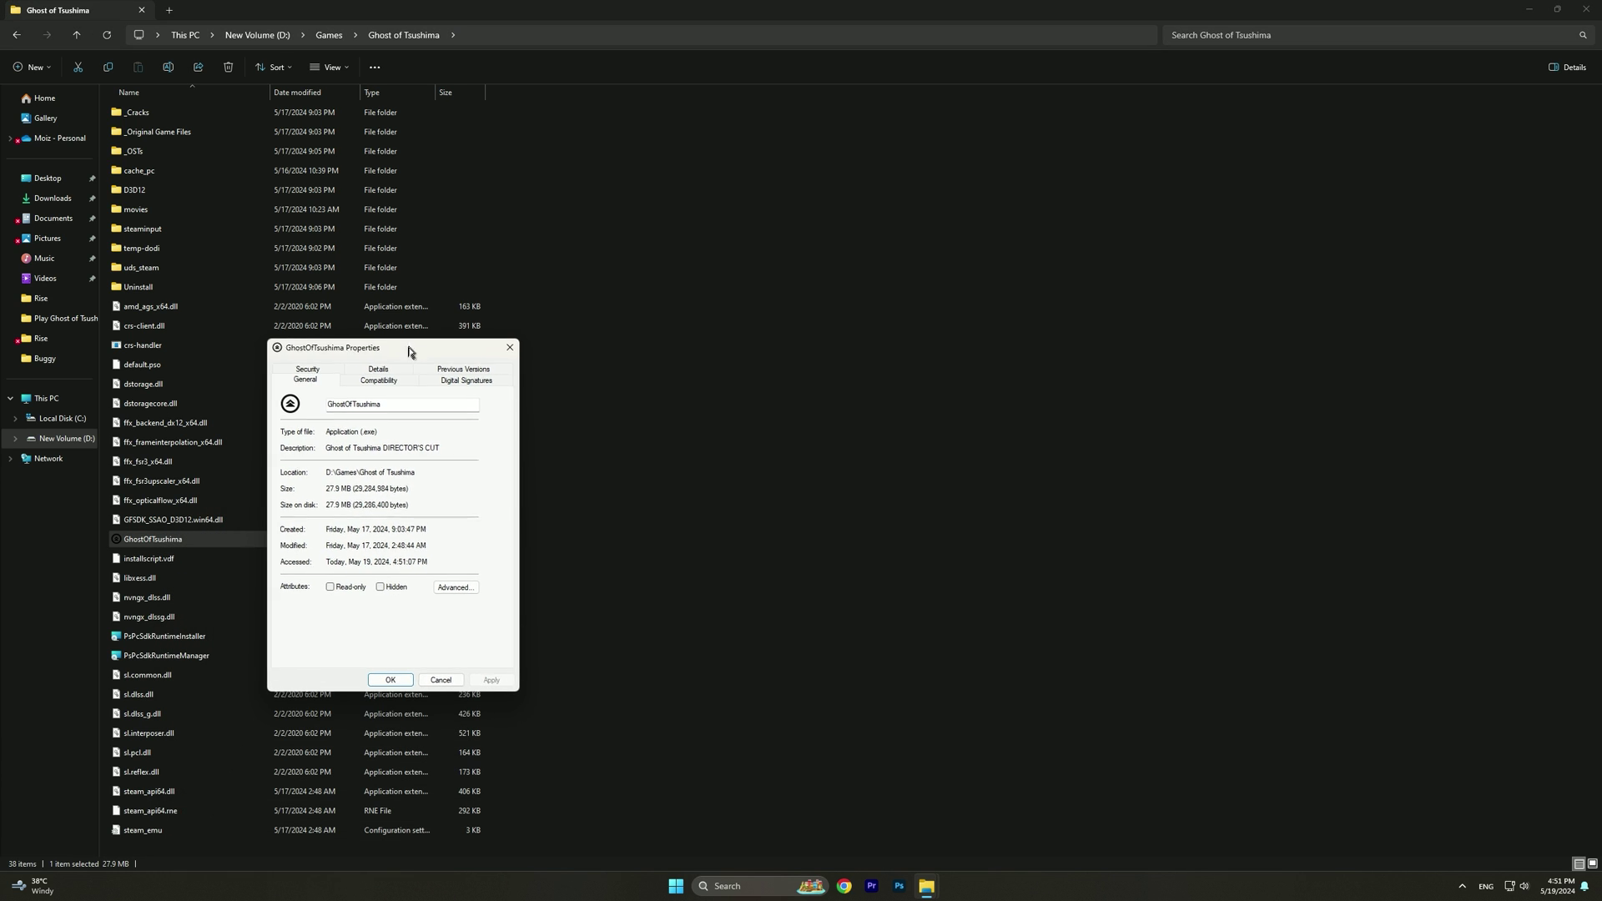
click(380, 381)
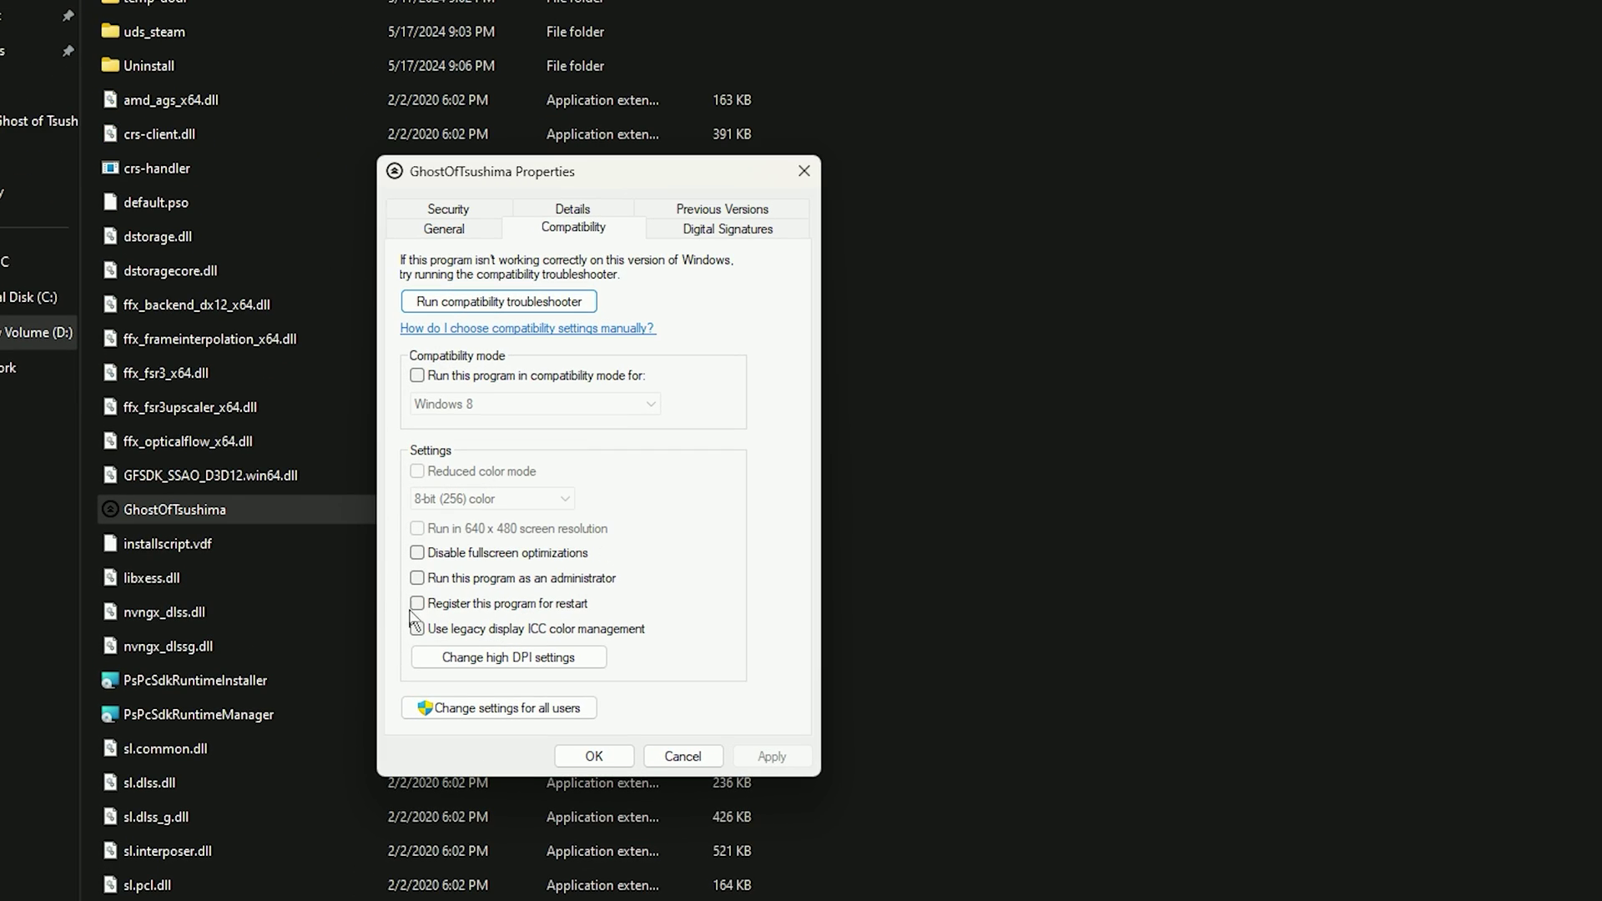
click(524, 660)
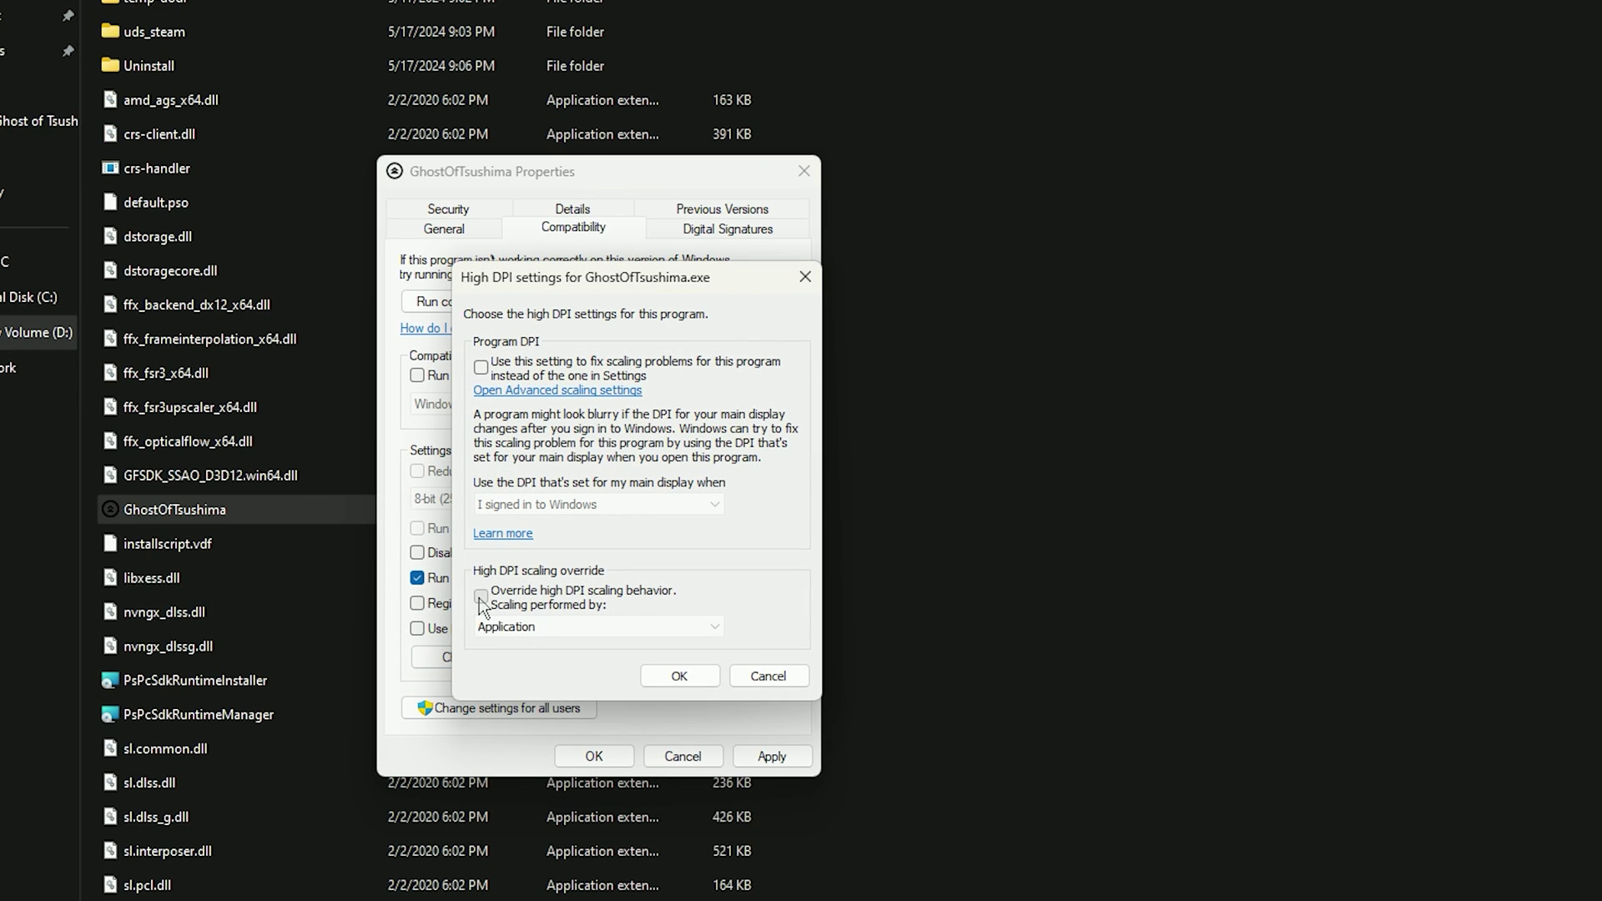
click(554, 632)
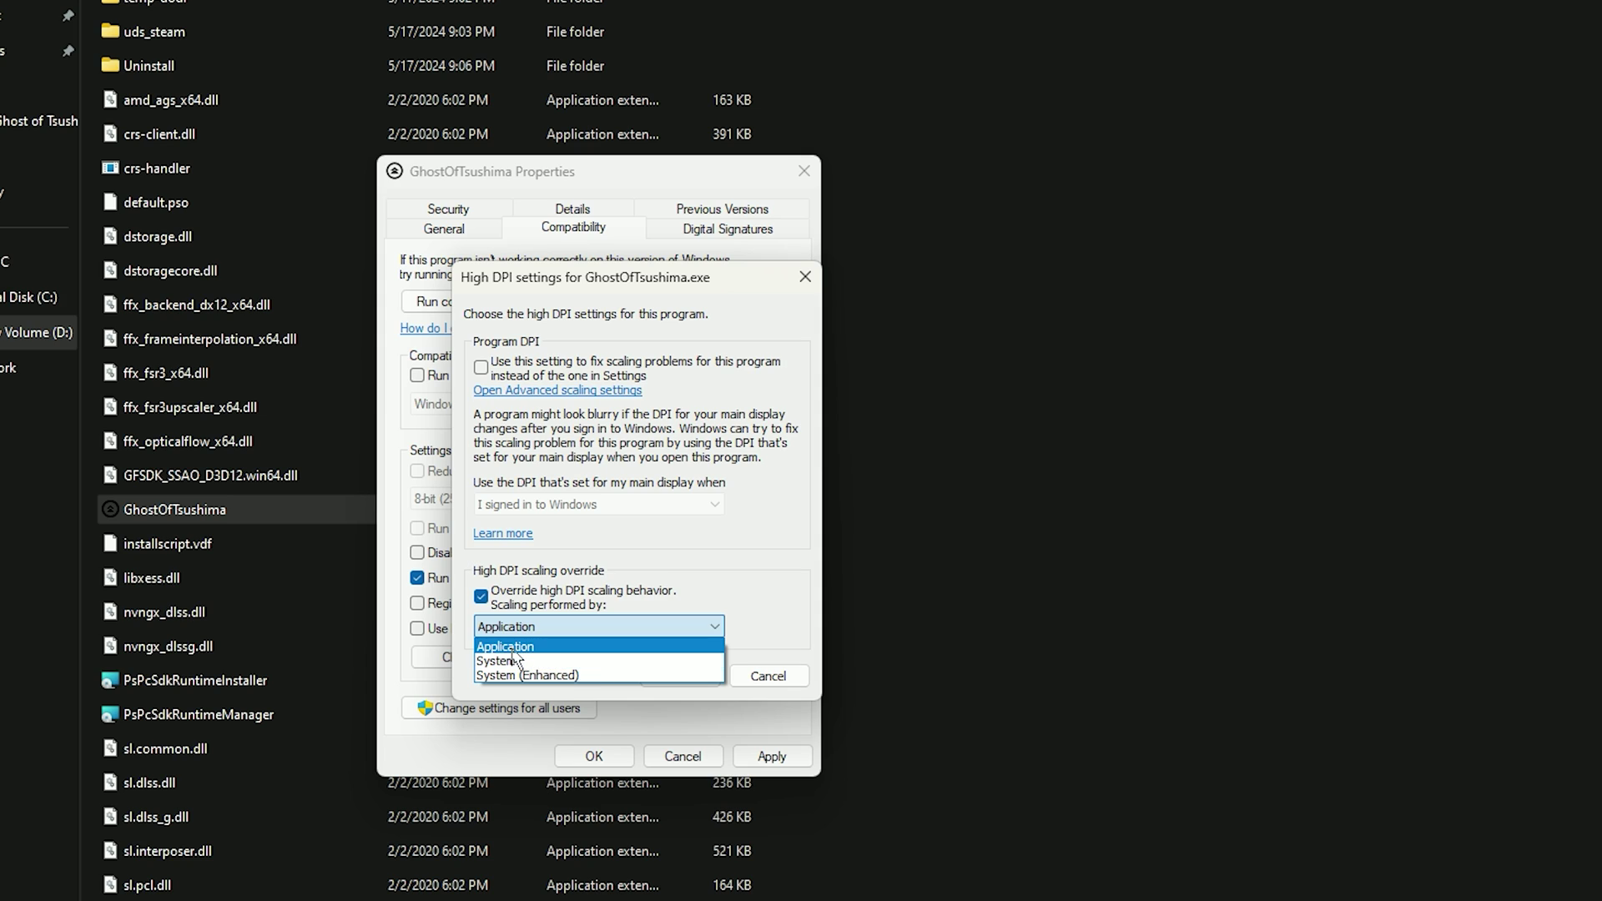
click(674, 678)
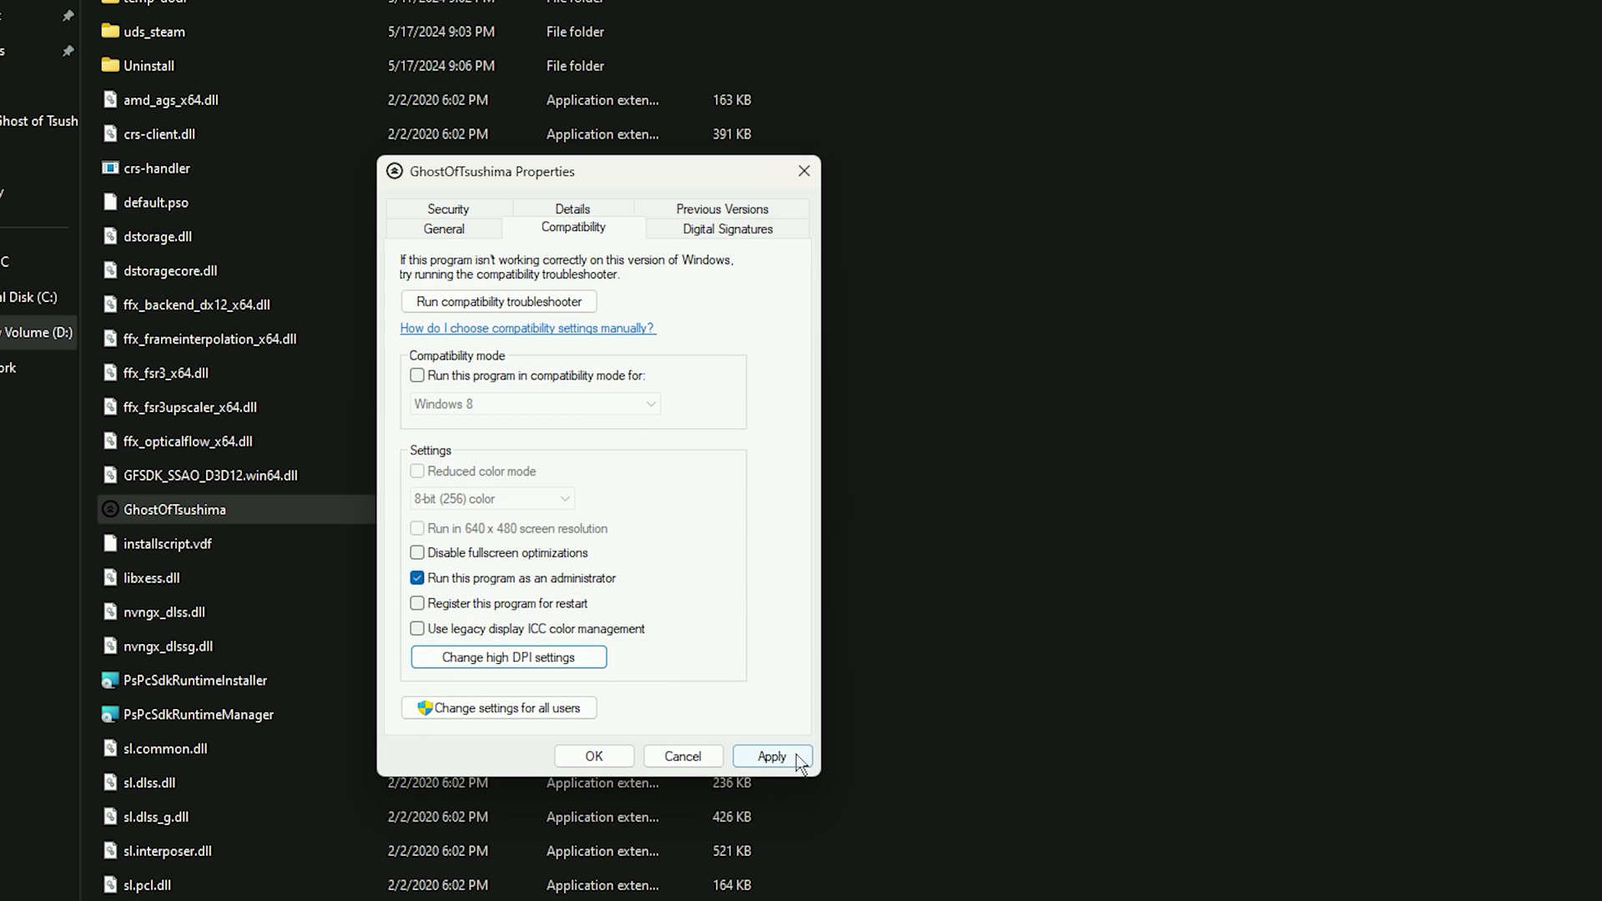
click(598, 760)
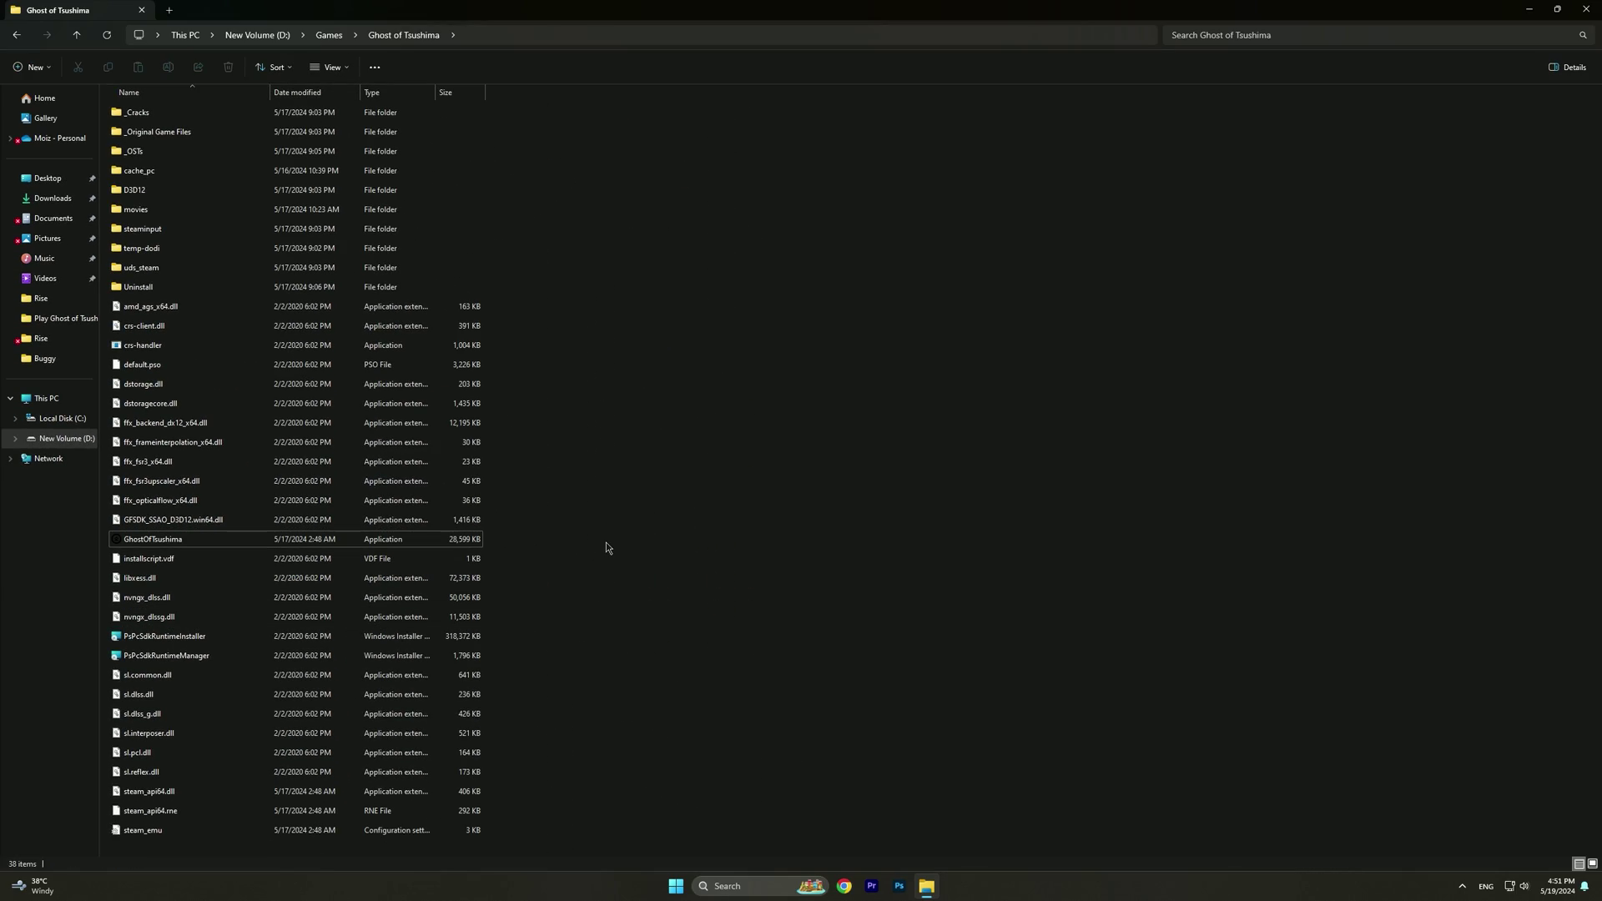
- Close the game folder window and refresh the desktop
key(alt+F4)
right_click(956, 249)
click(1013, 311)
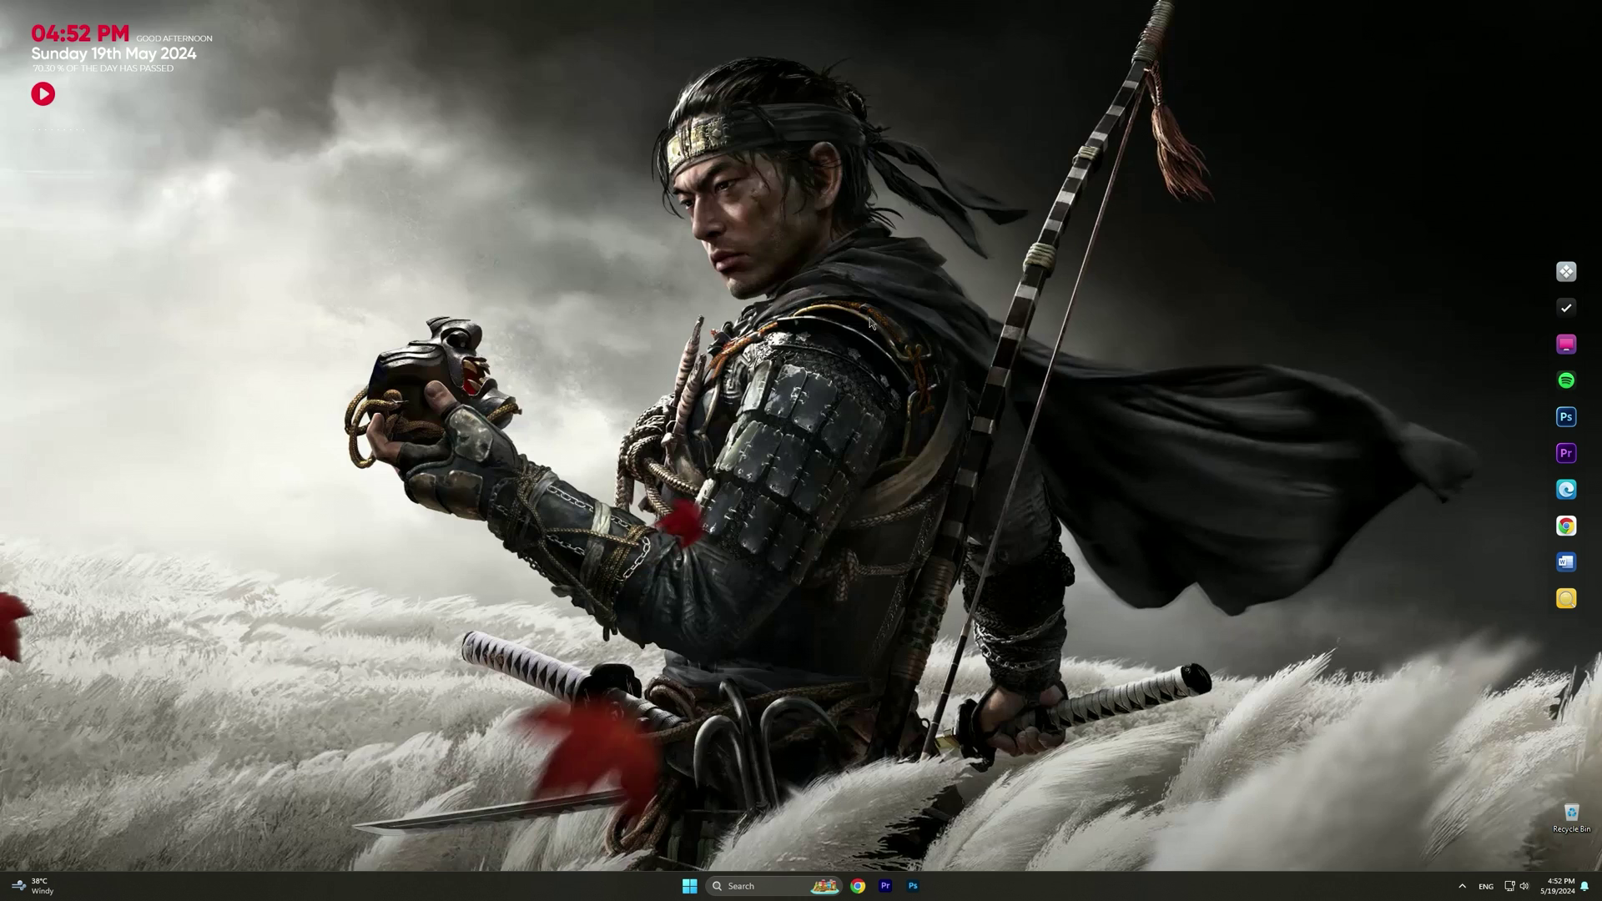
- In the Windows gaming settings, turn off letting the controller open Game Bar and open the Game Mode settings
right_click(918, 269)
click(968, 370)
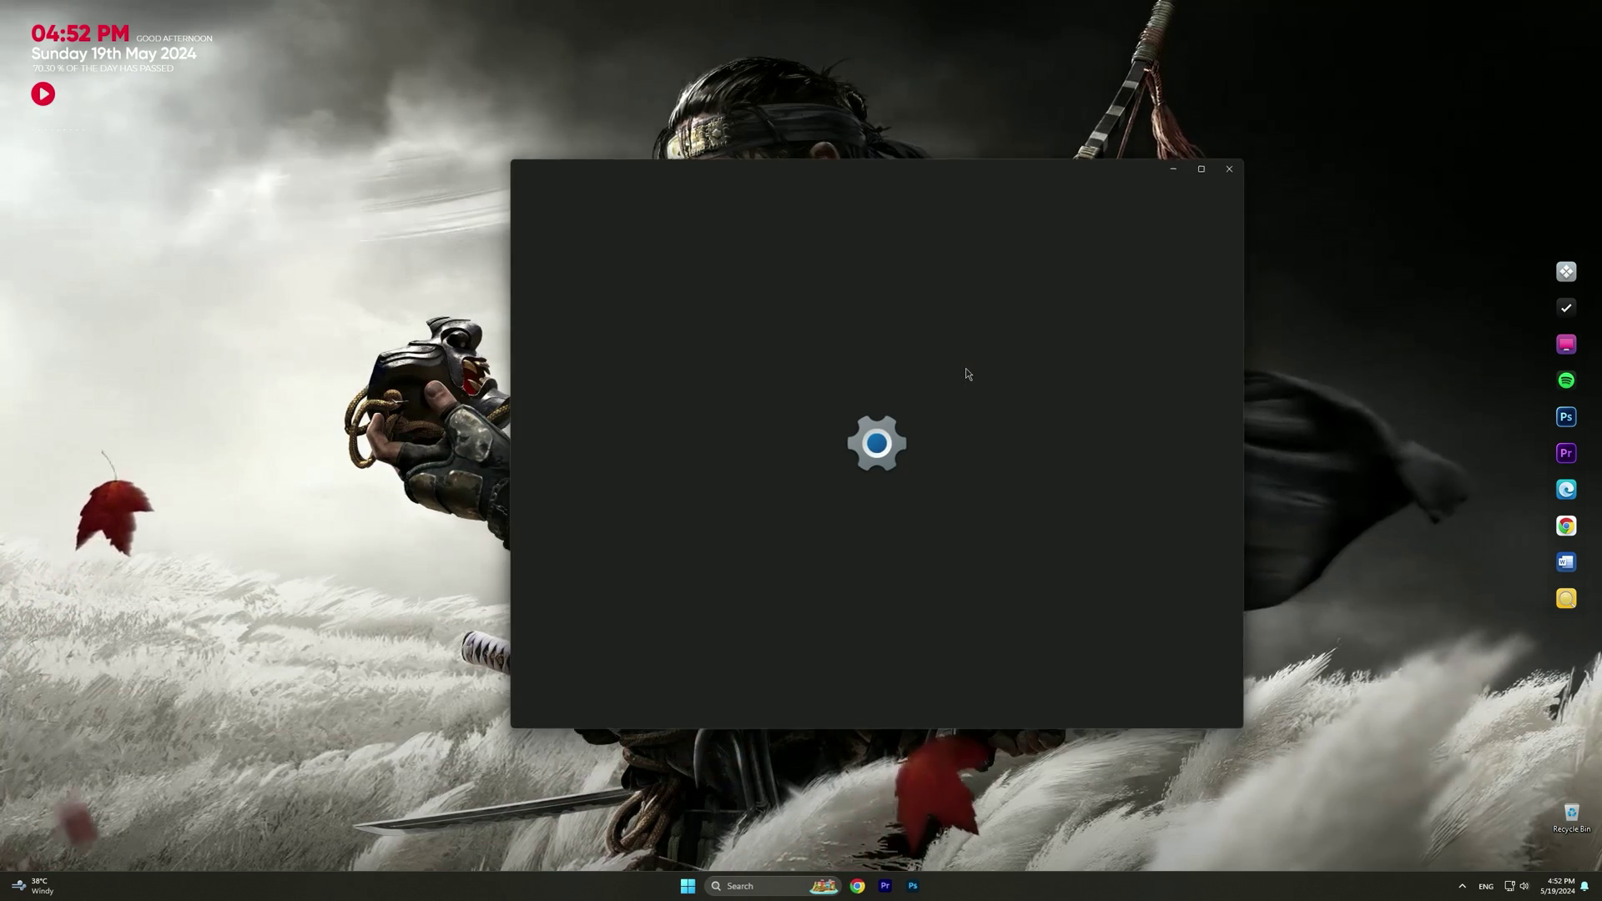
click(555, 462)
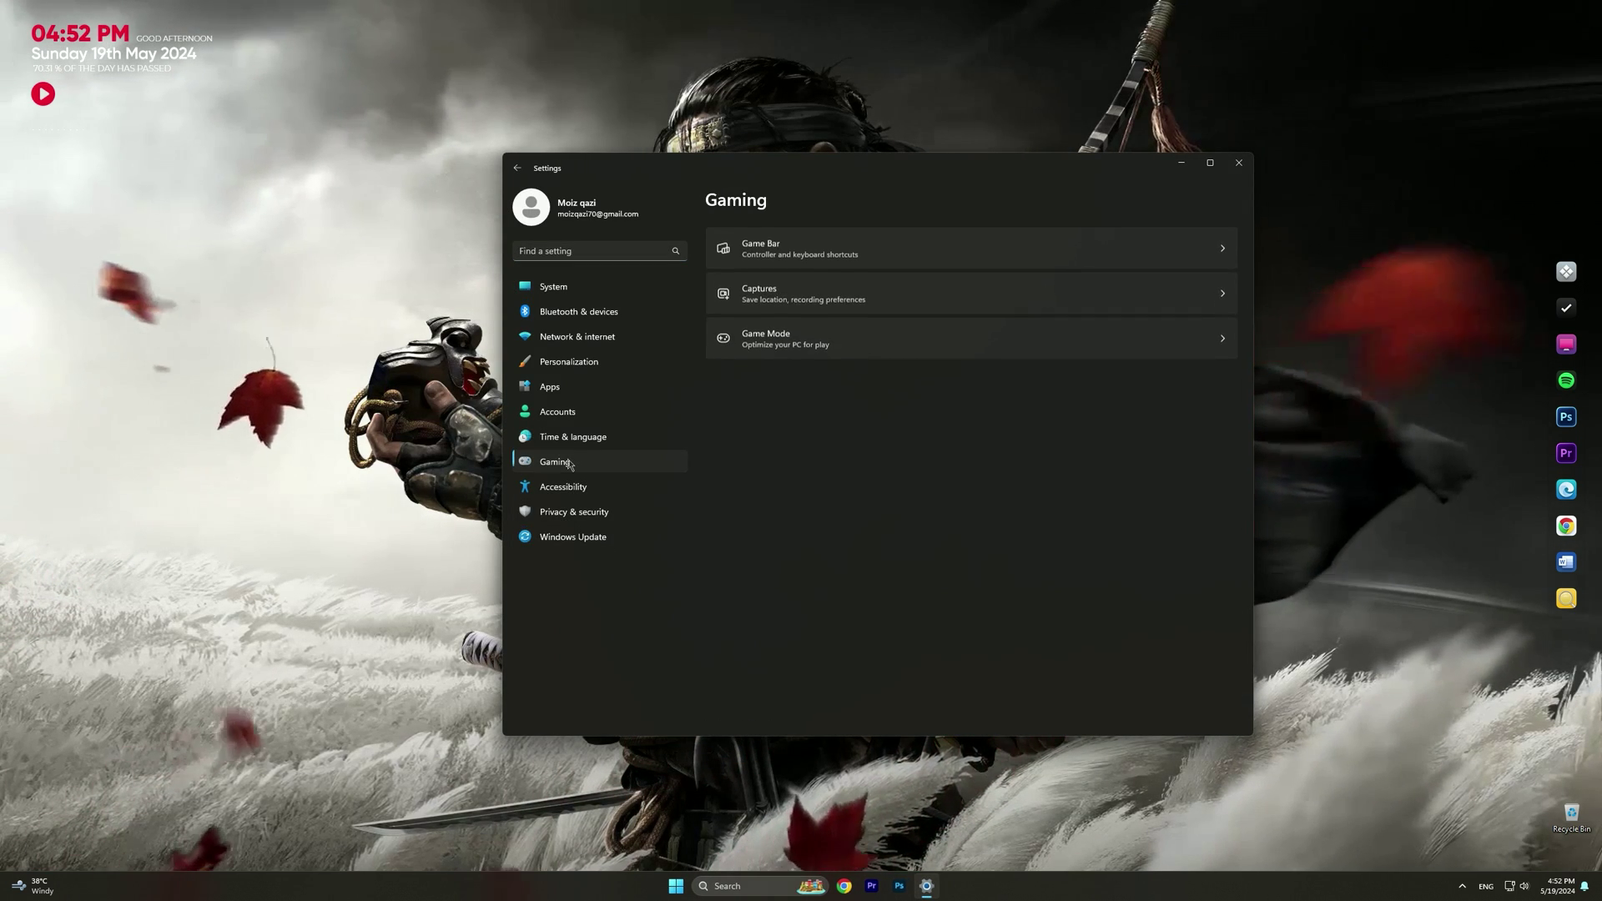
click(913, 252)
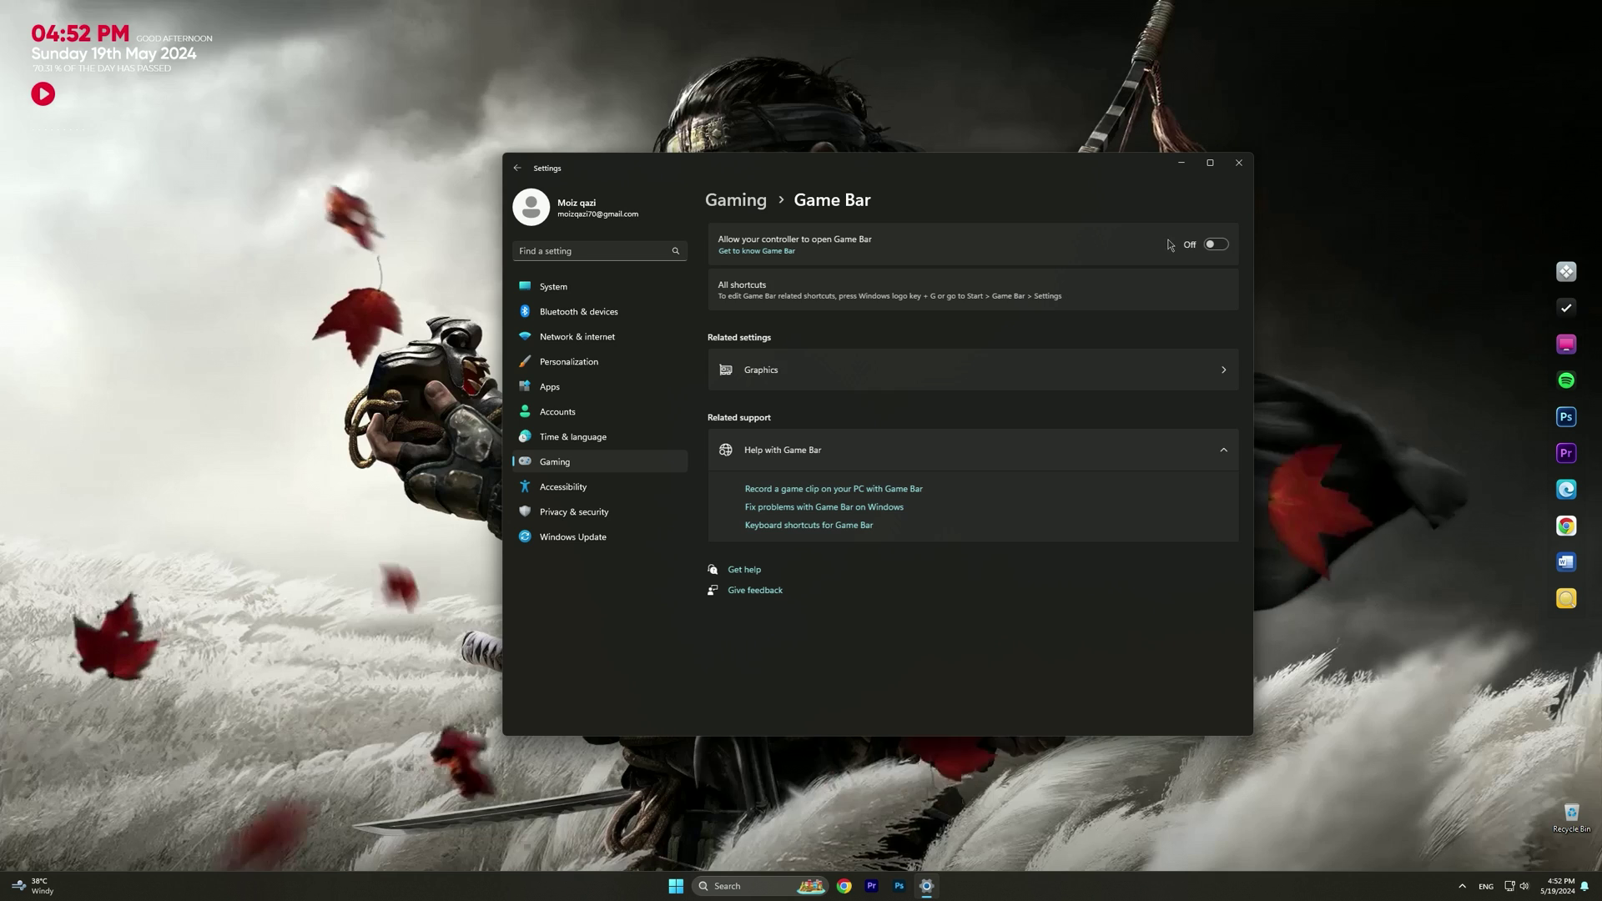
click(1215, 245)
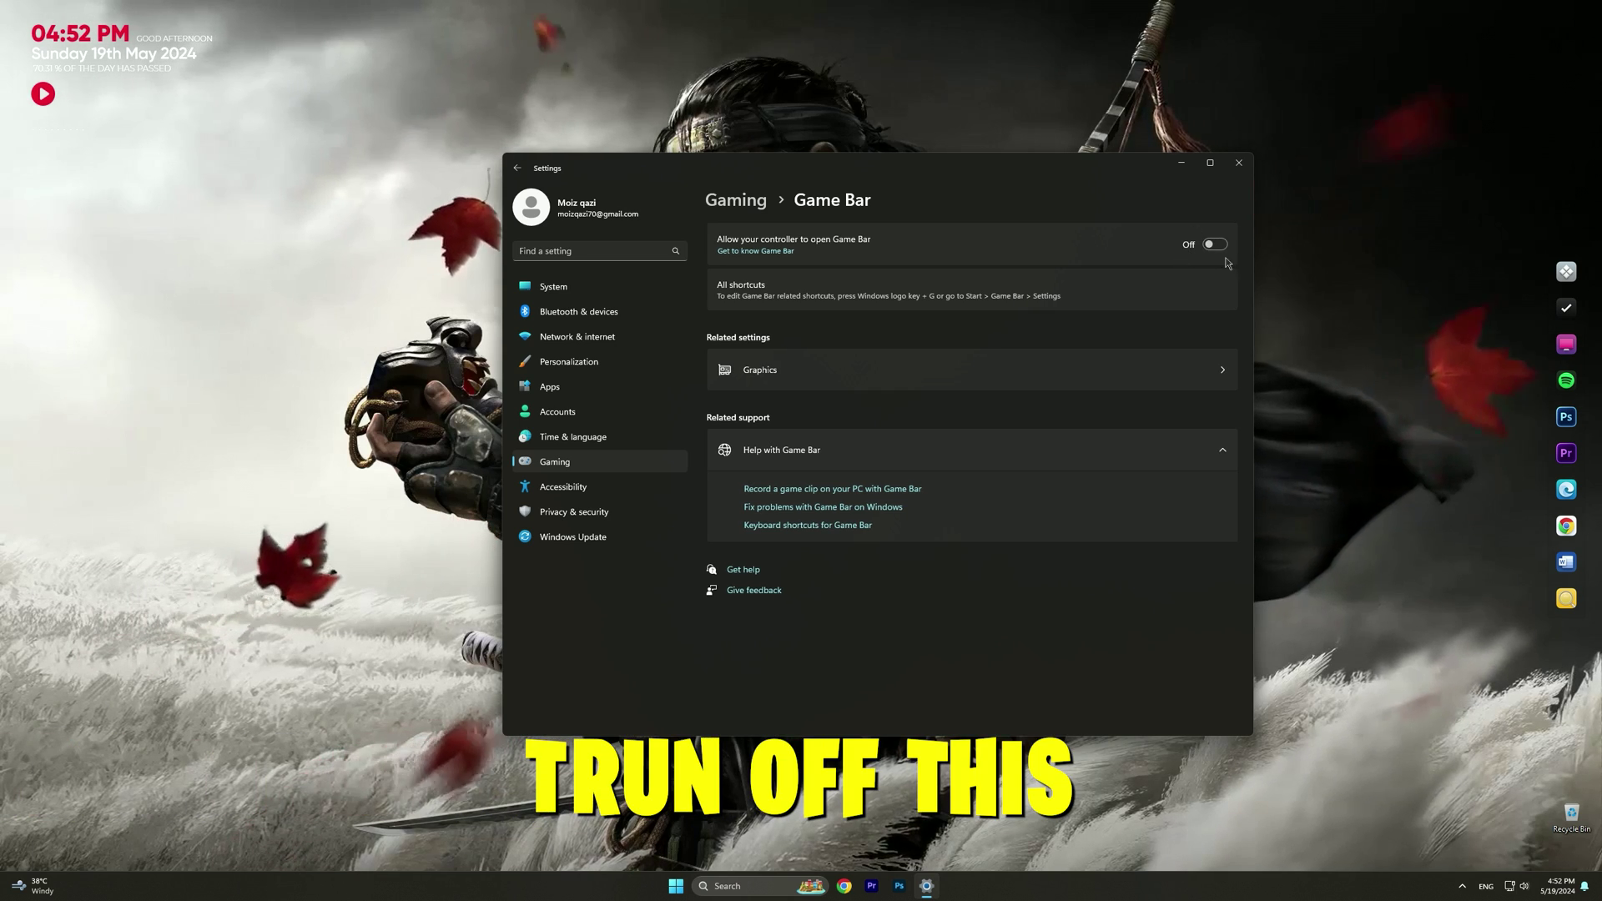
click(517, 168)
click(865, 329)
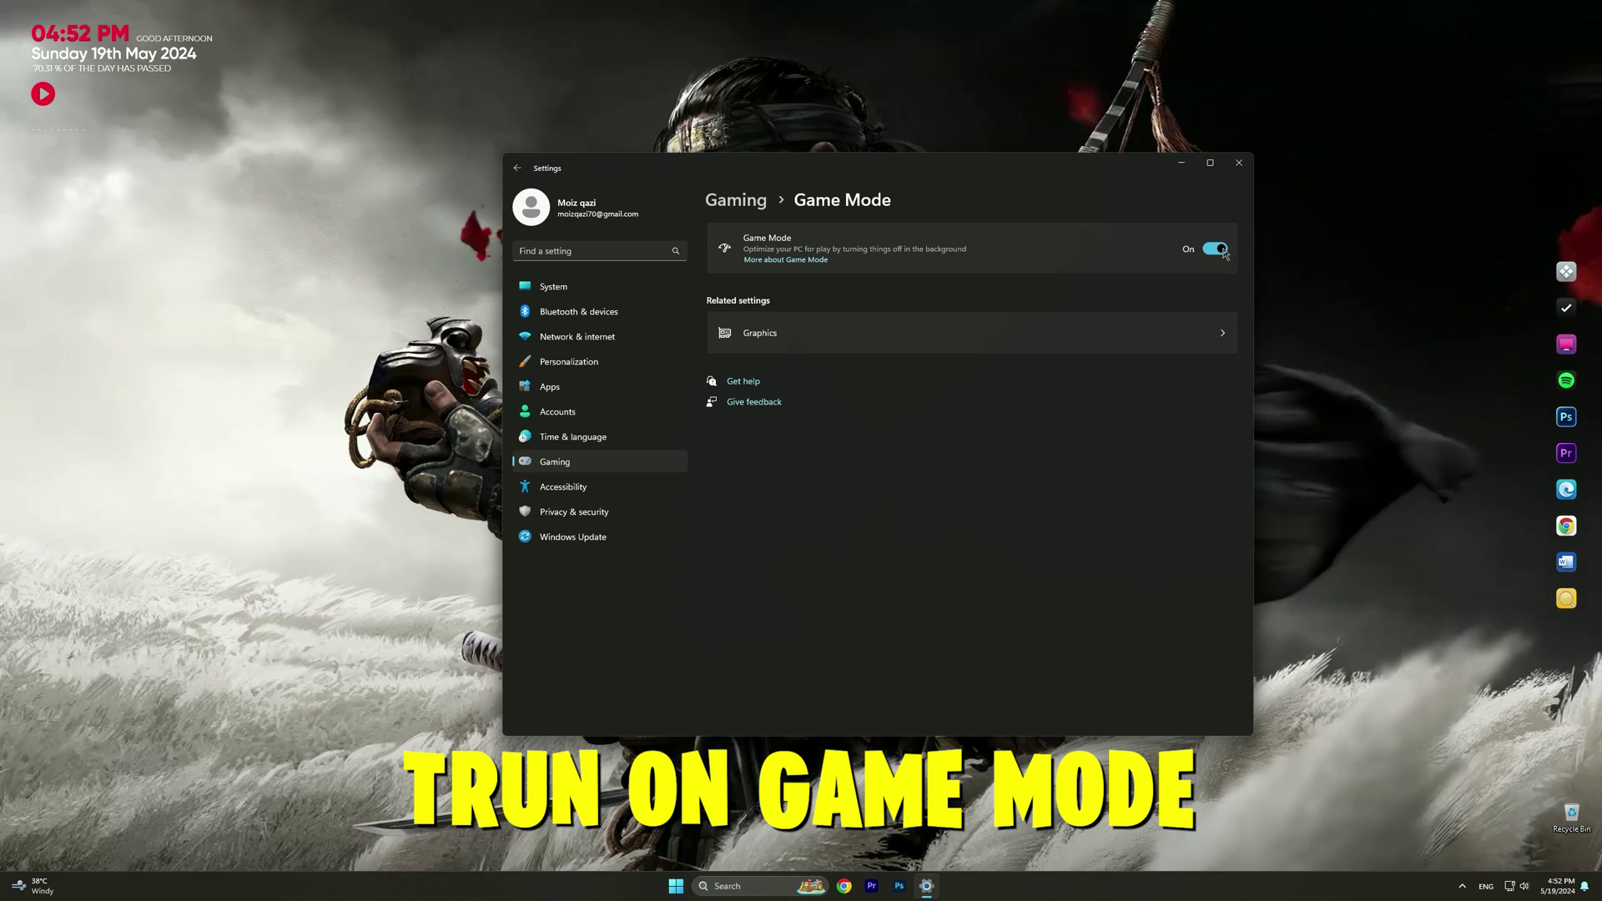
- In the related Graphics settings, add the desktop app GhostOfTsushima from D:\Games\Ghost of Tsushima to the custom app options
click(826, 347)
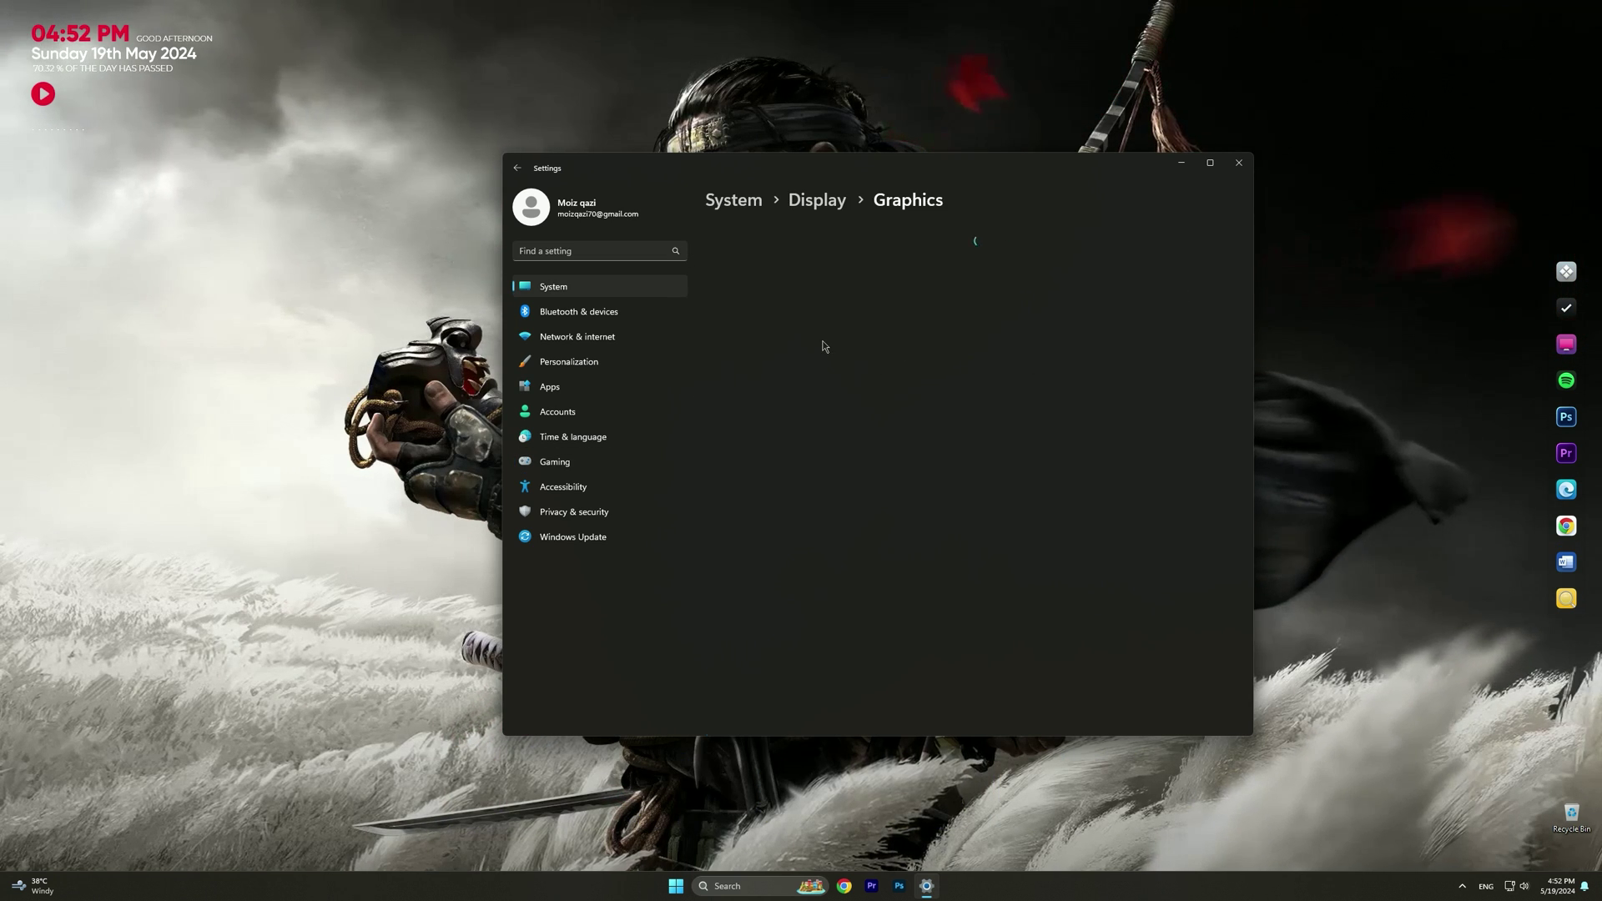
scroll(823, 392, down, 4)
scroll(820, 403, down, 5)
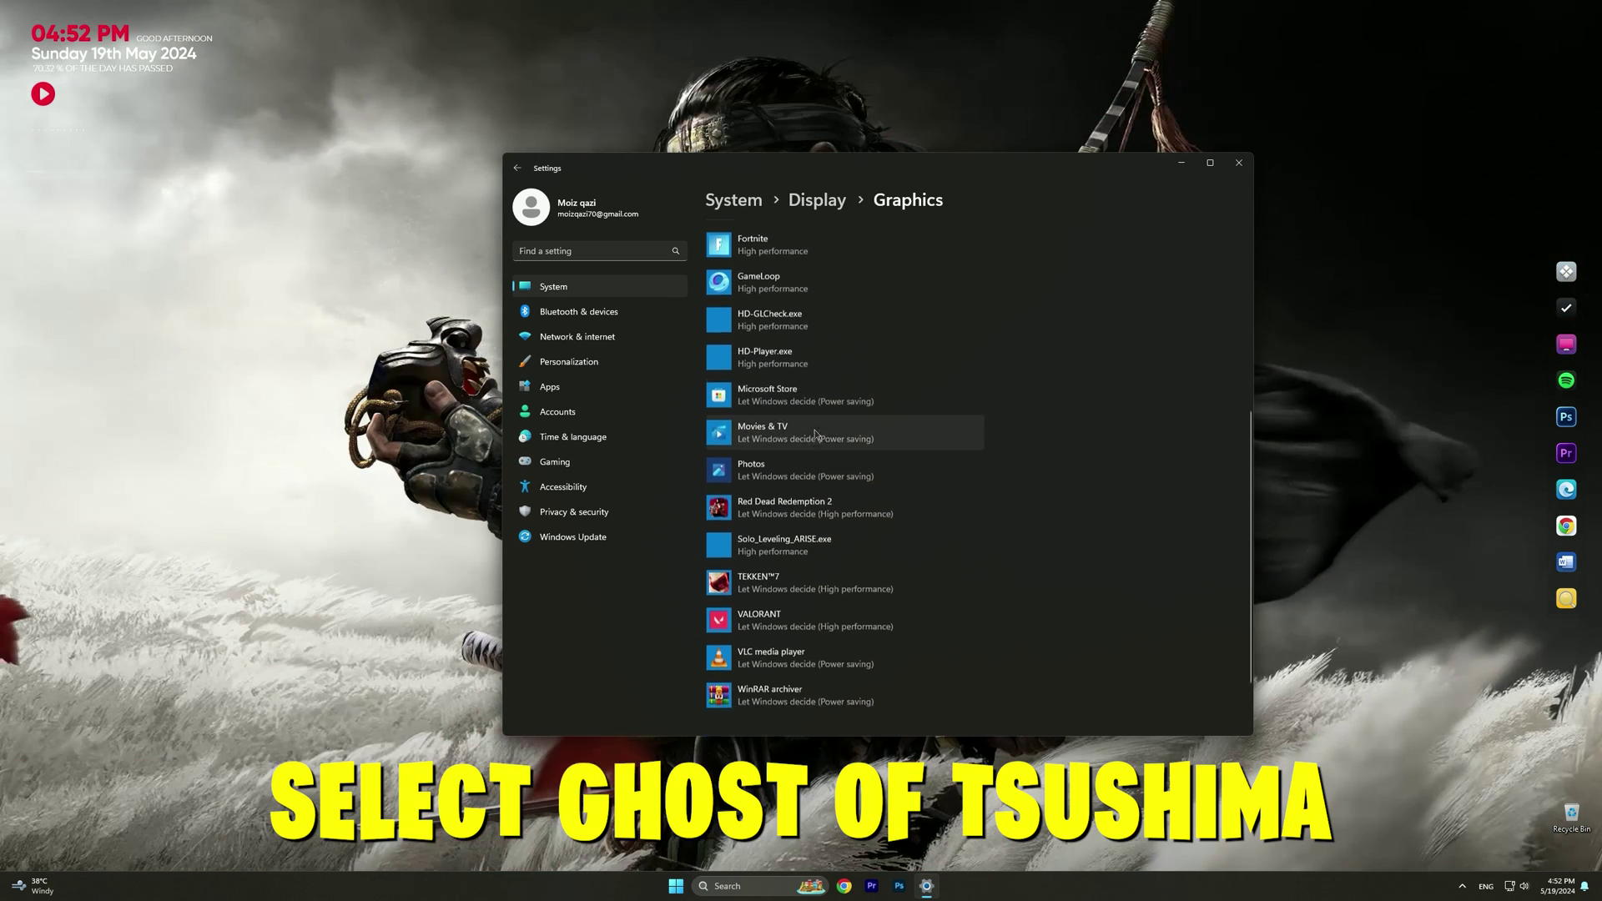
scroll(807, 473, up, 8)
scroll(870, 453, up, 2)
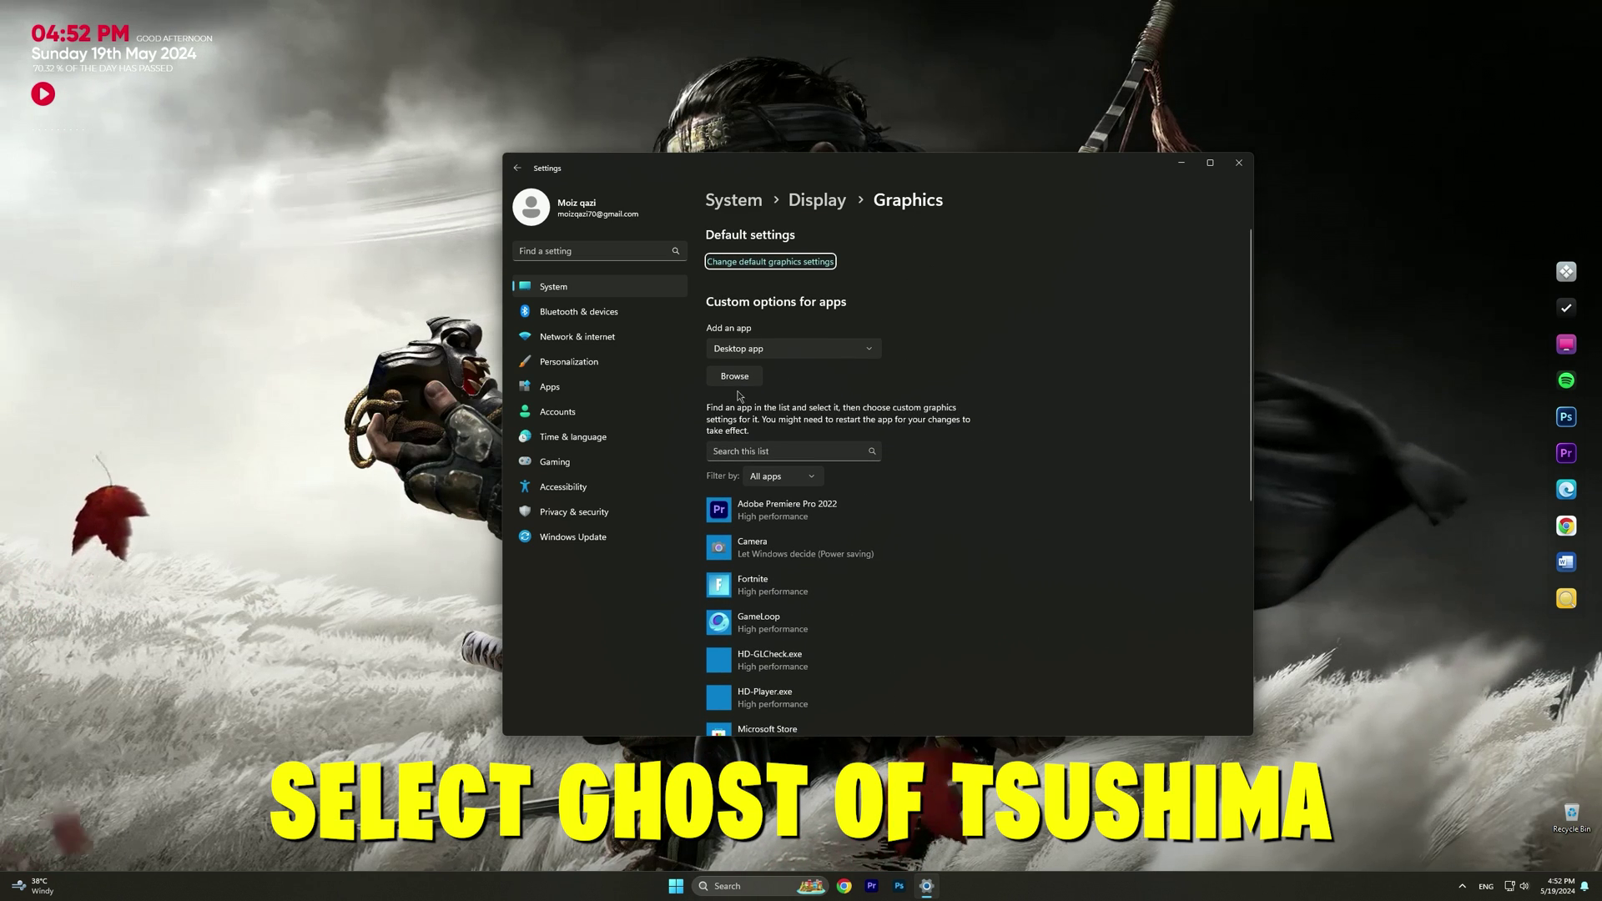
click(750, 377)
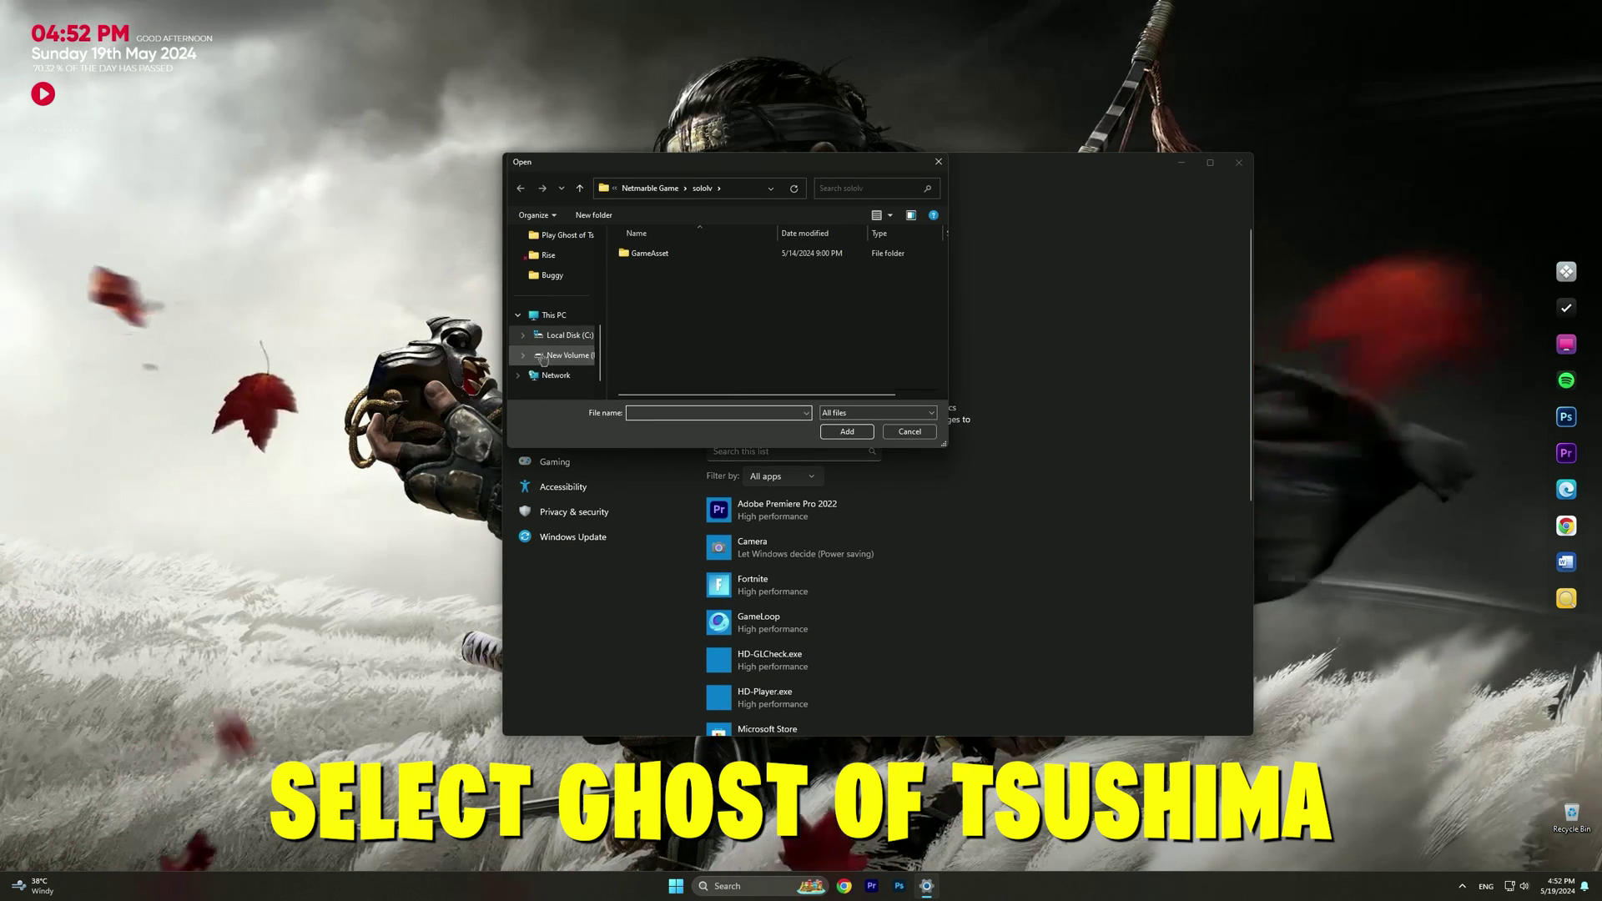
scroll(558, 375, down, 1)
click(567, 355)
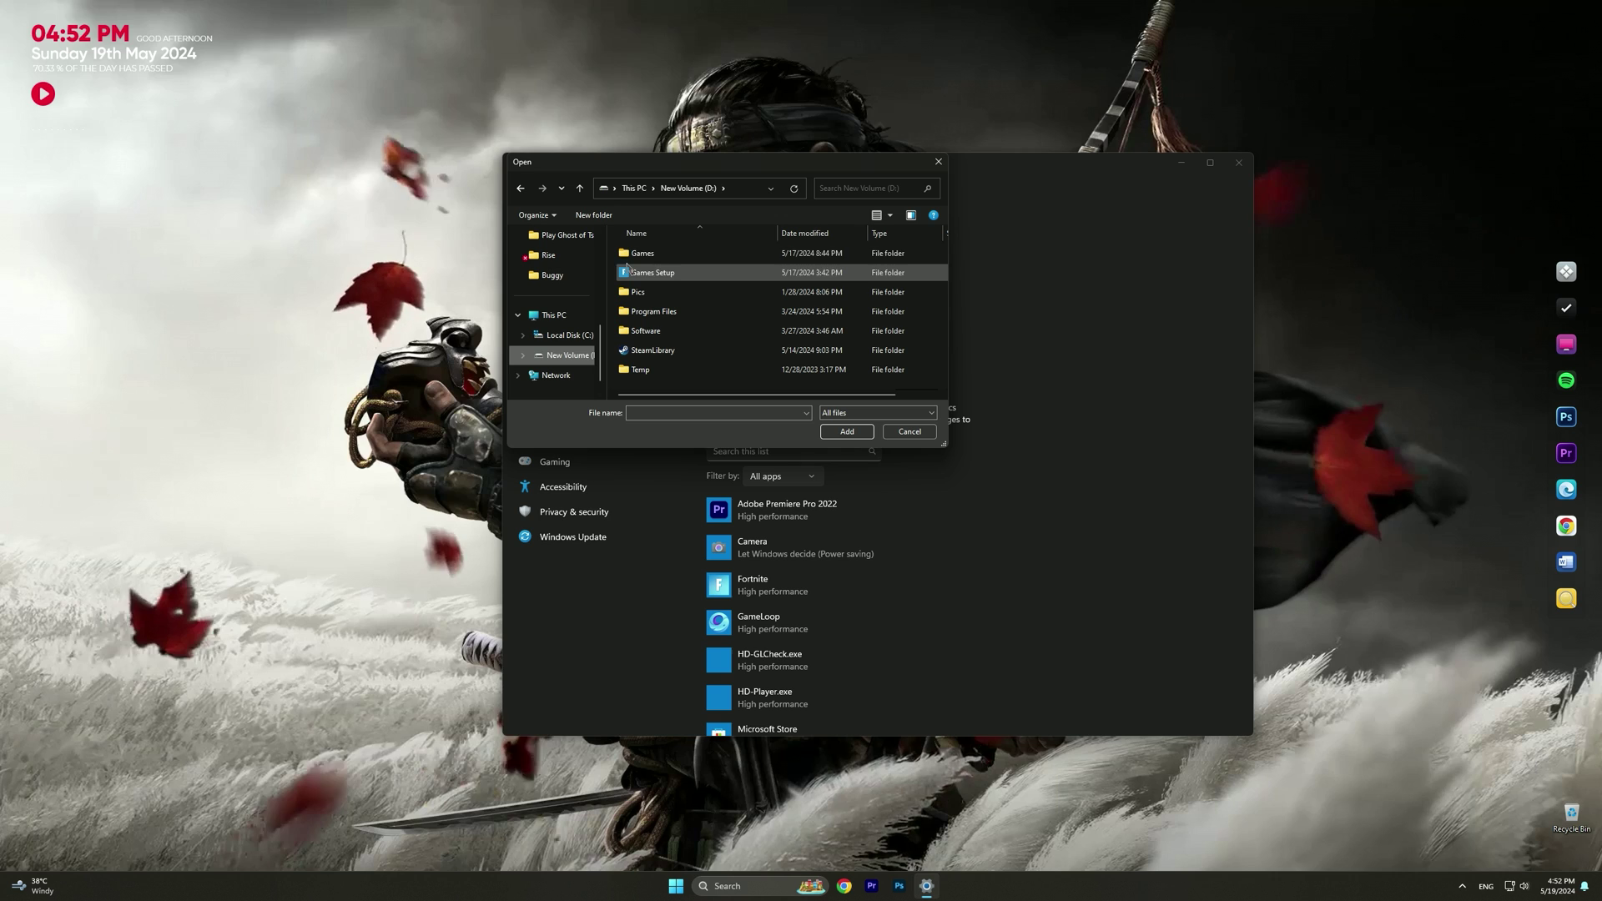
double_click(649, 259)
double_click(693, 312)
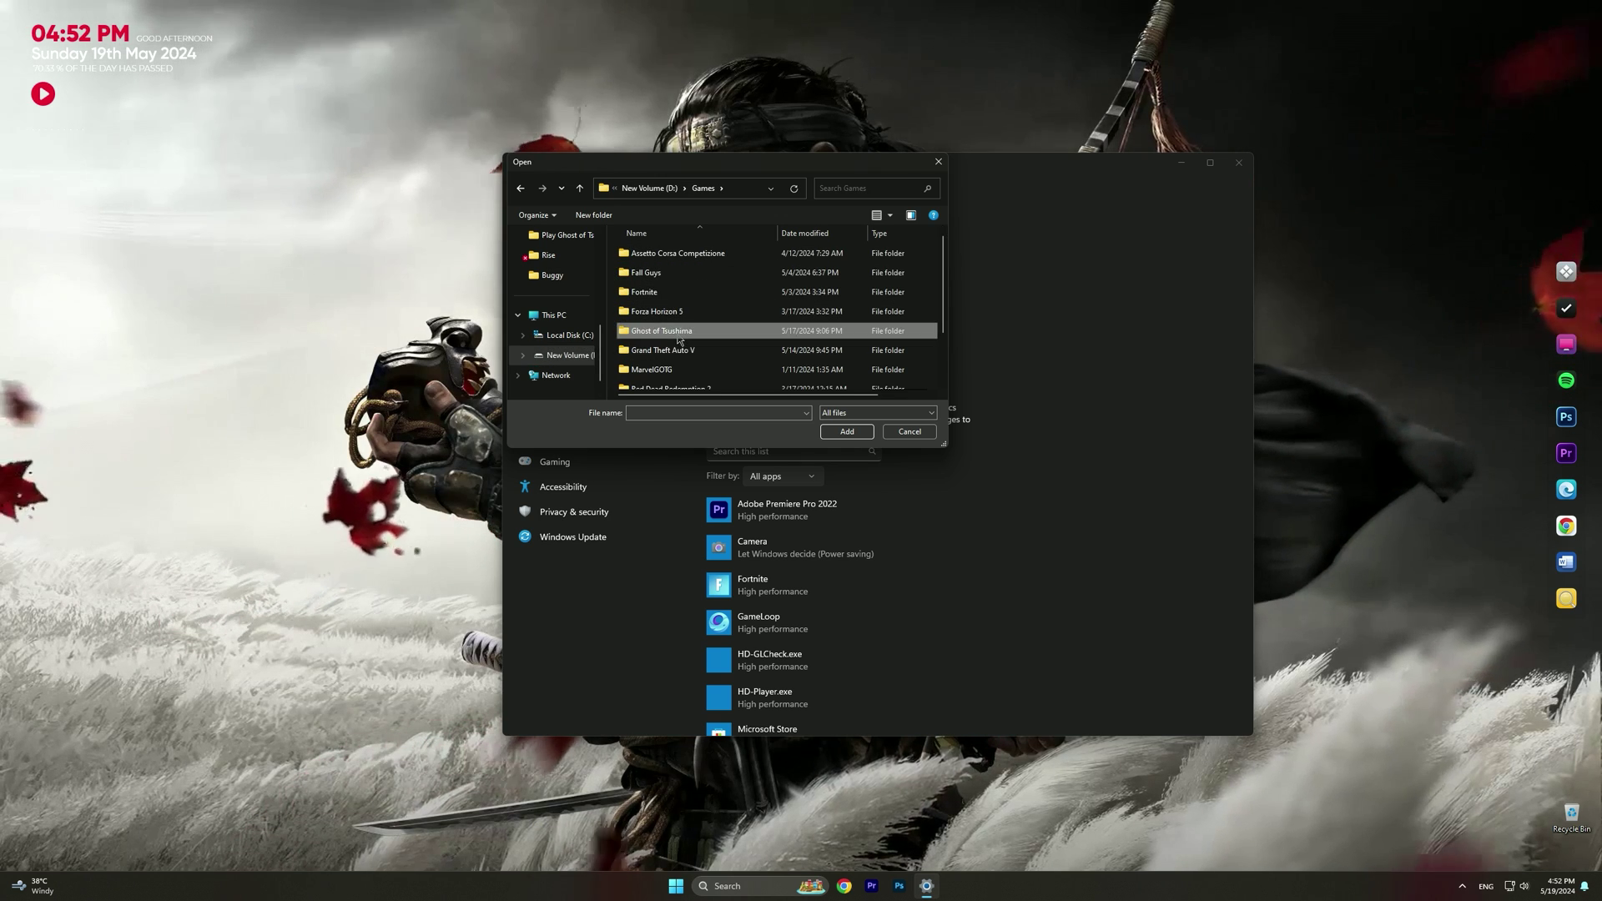
scroll(712, 296, down, 2)
click(668, 380)
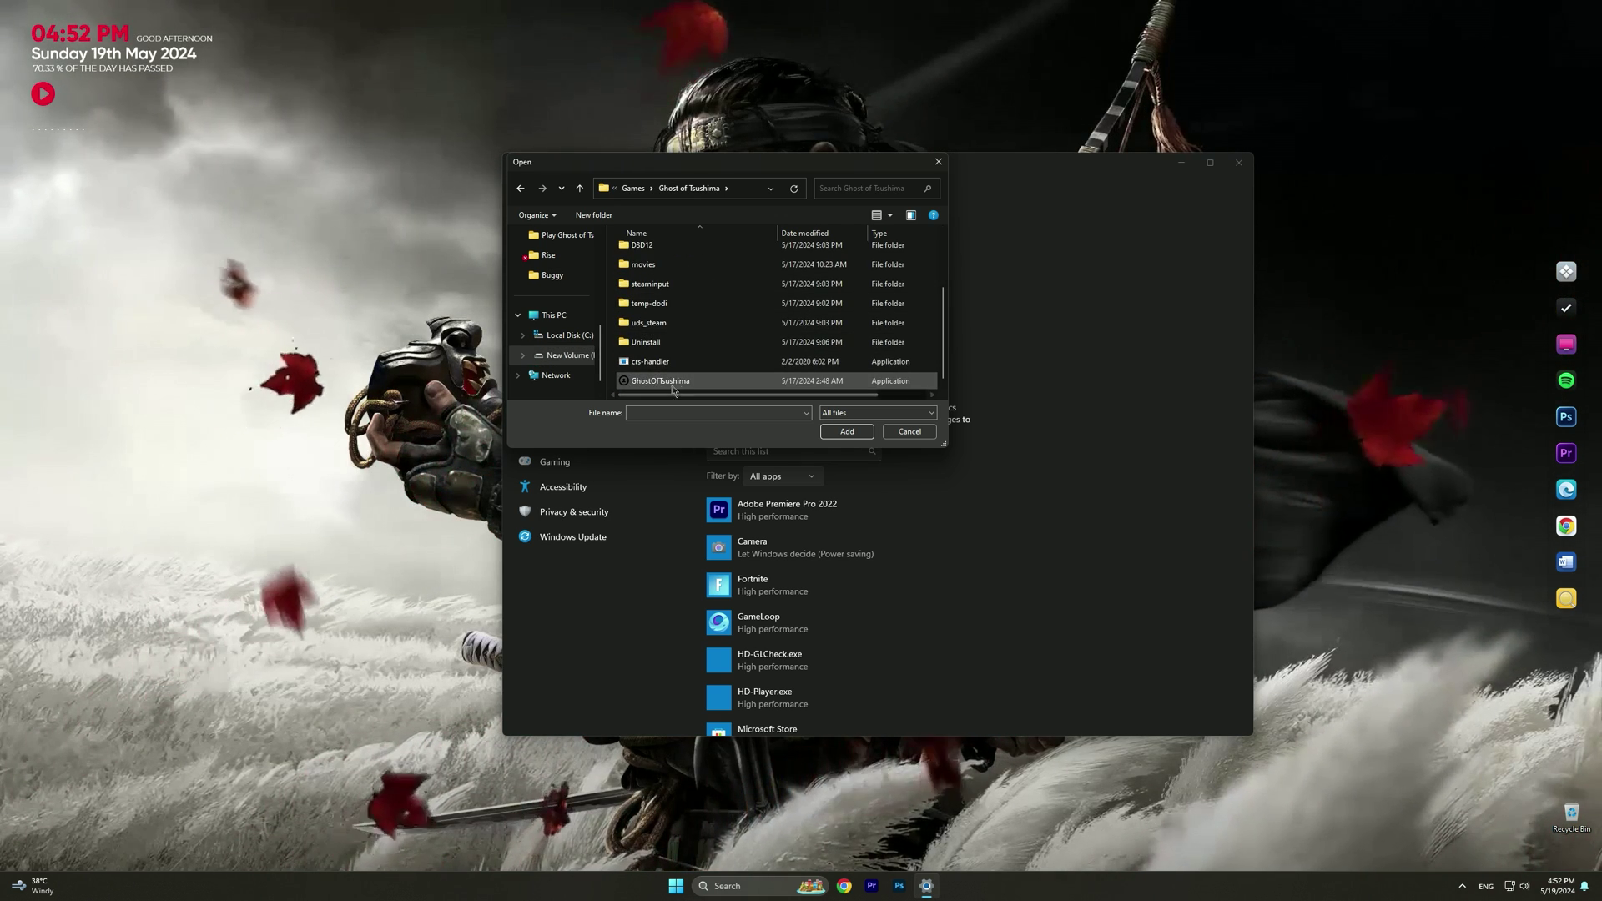
click(848, 438)
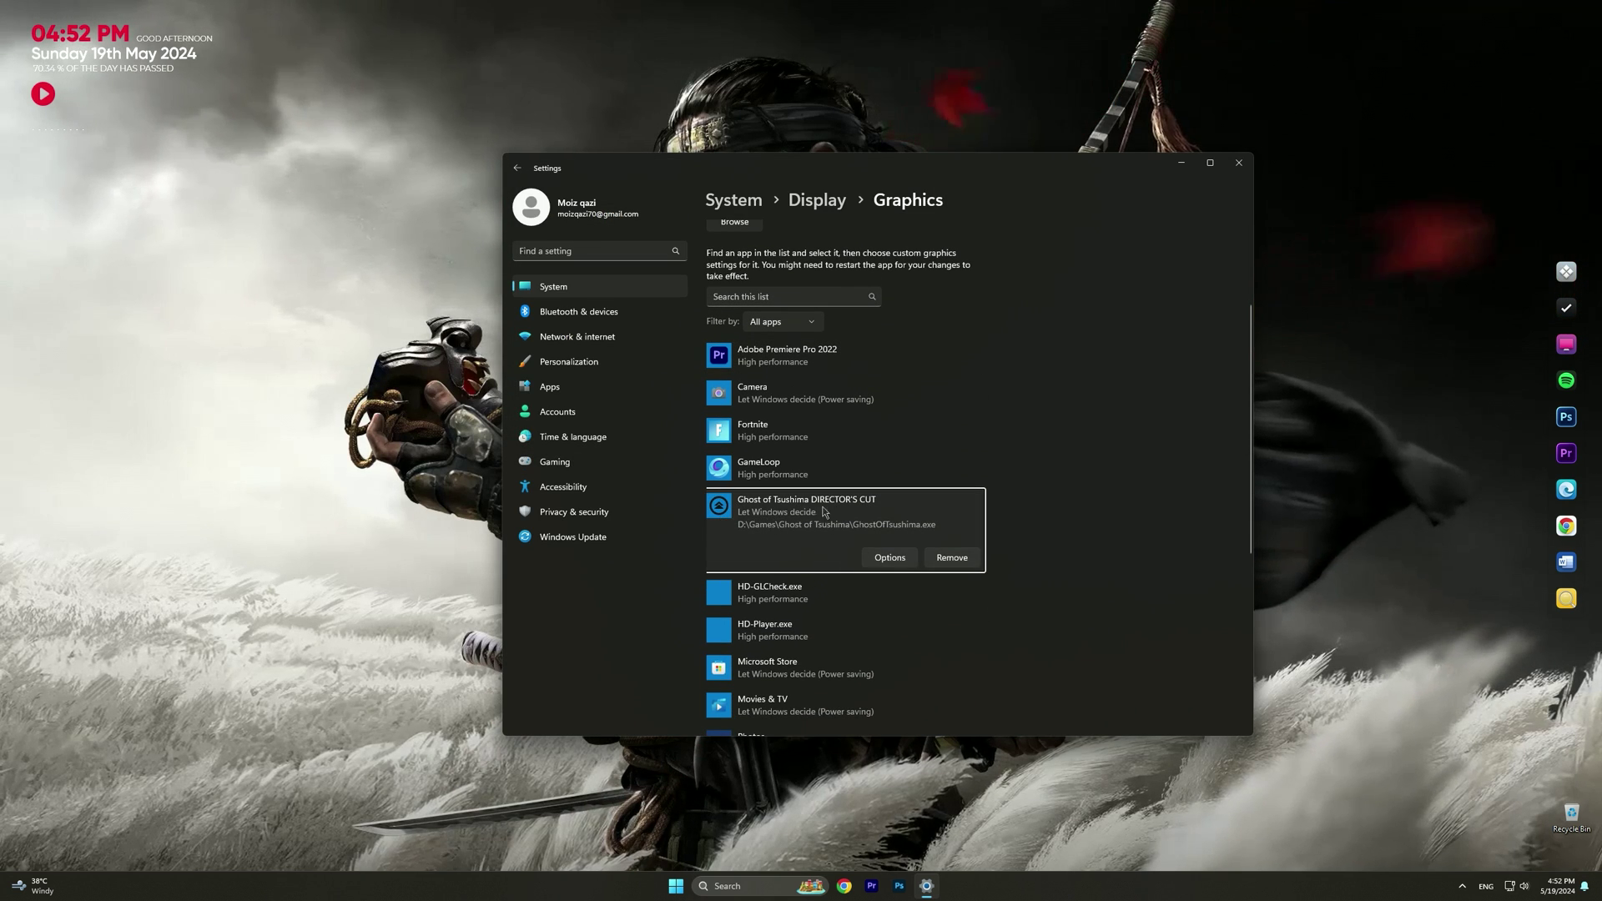
- Save High performance as the graphics preference for Ghost of Tsushima DIRECTOR'S CUT and close the Windows settings
click(893, 559)
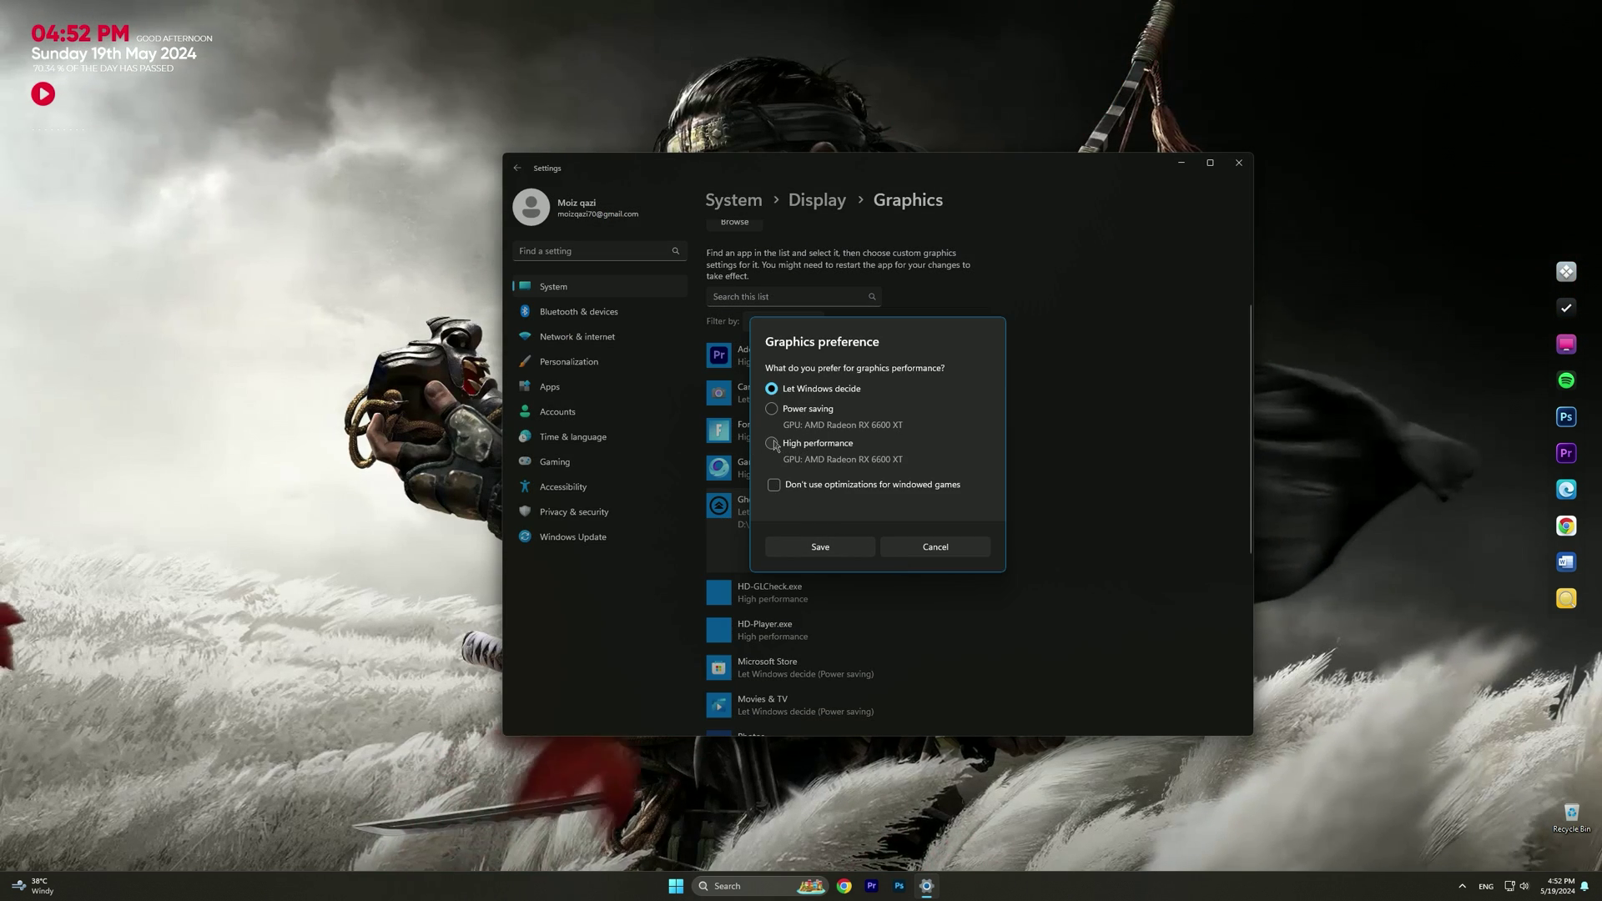
click(851, 556)
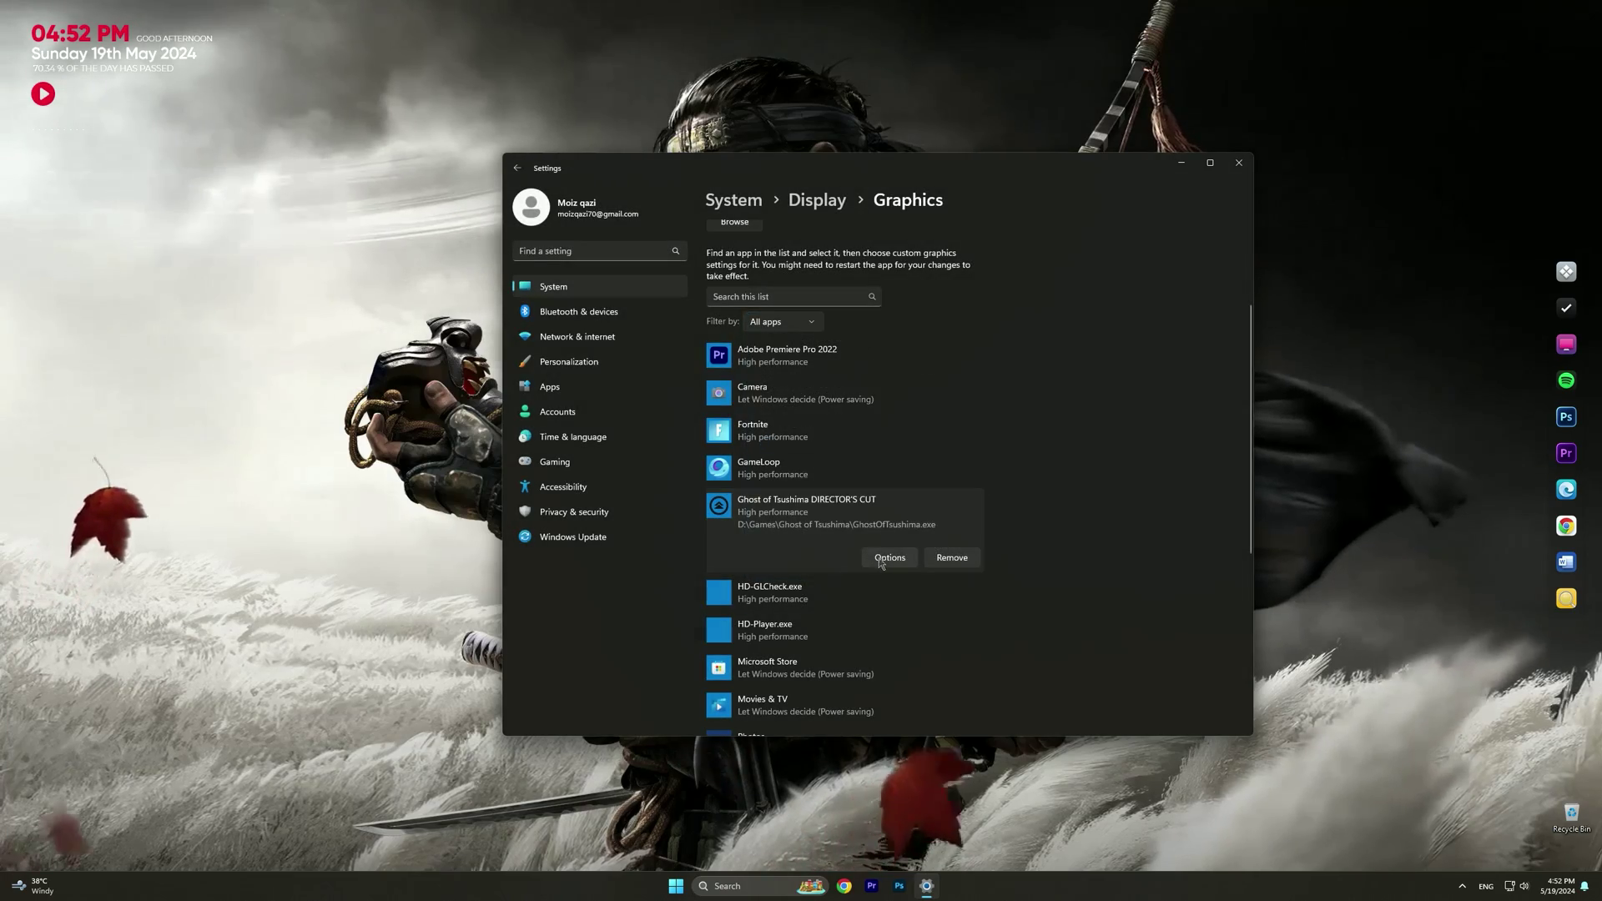
click(1238, 163)
right_click(958, 253)
click(983, 321)
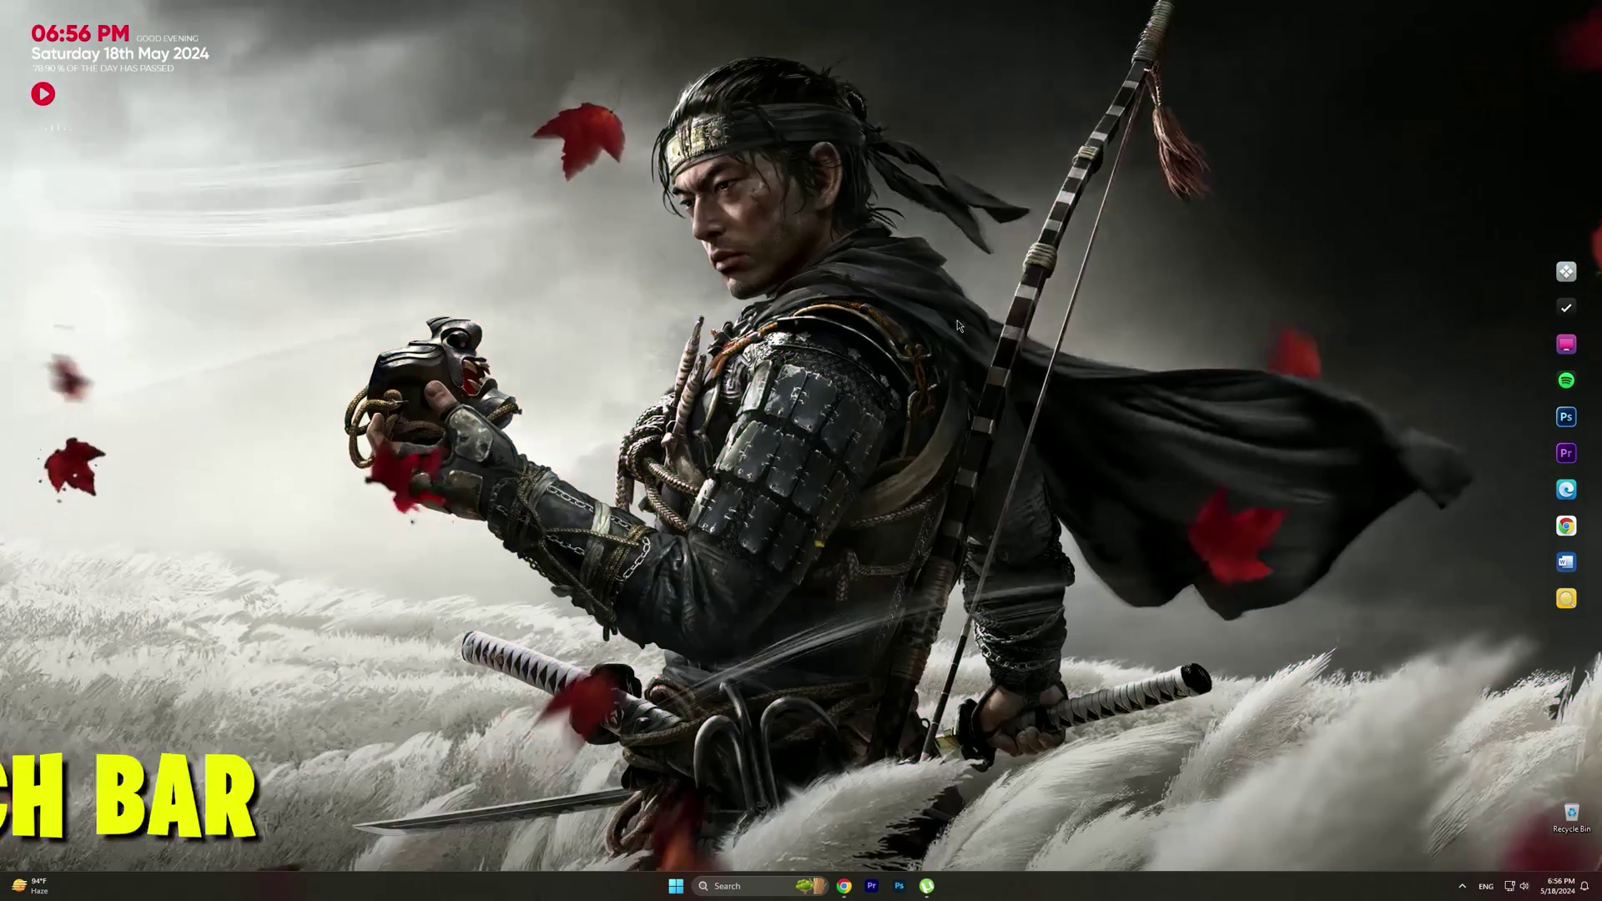
- Search Windows for "advance system settings" and open the Performance options from System Properties
click(675, 892)
click(697, 438)
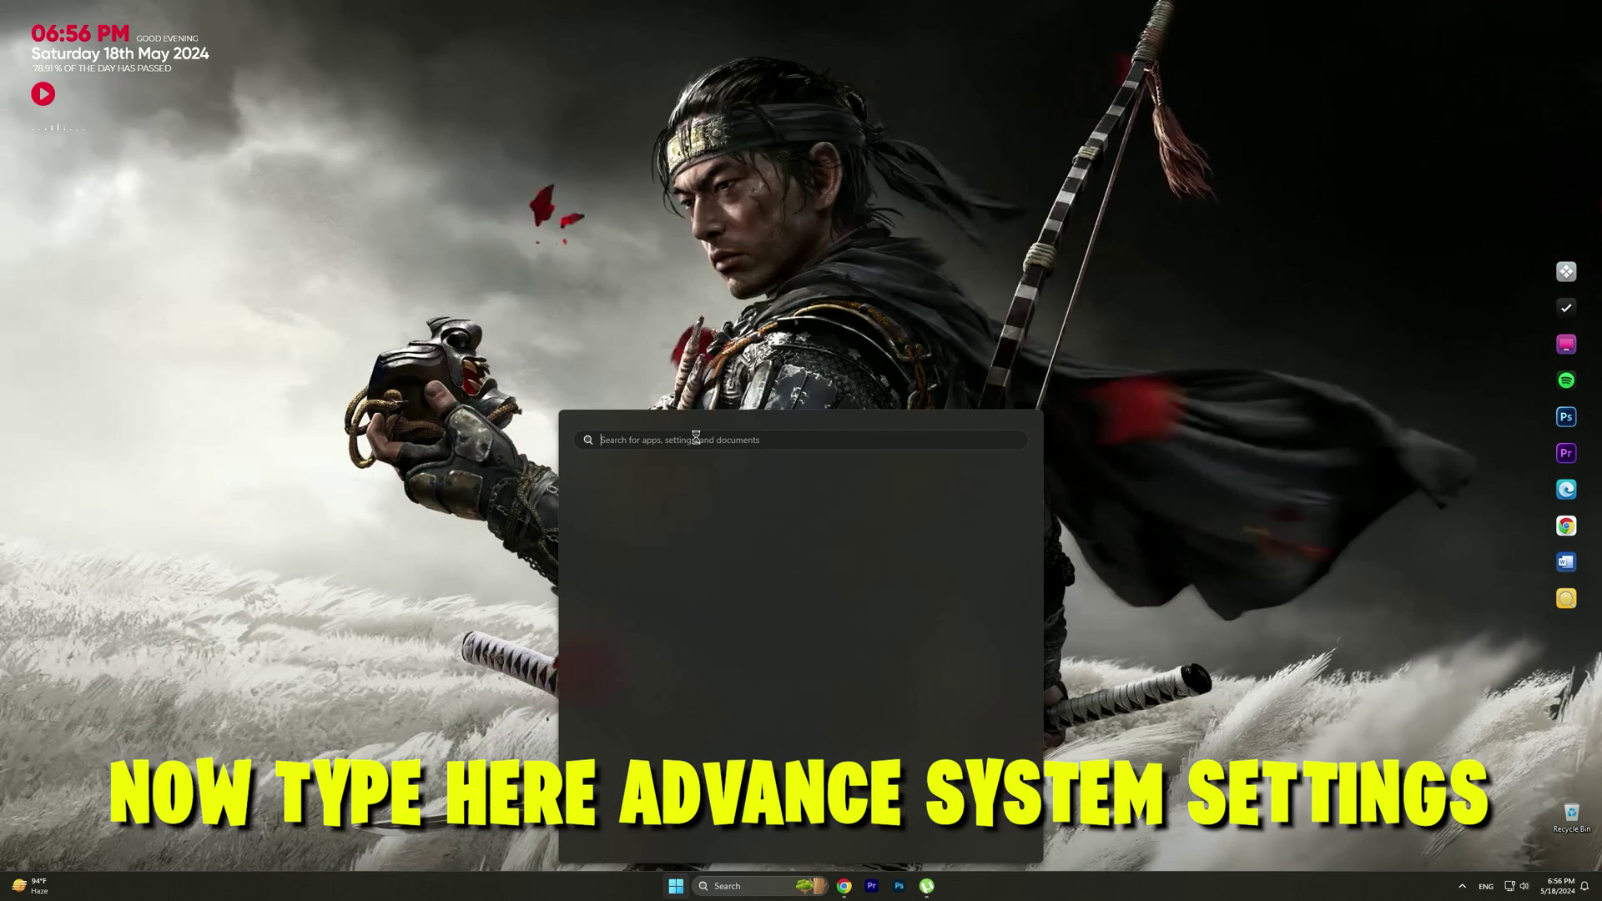
text(adv)
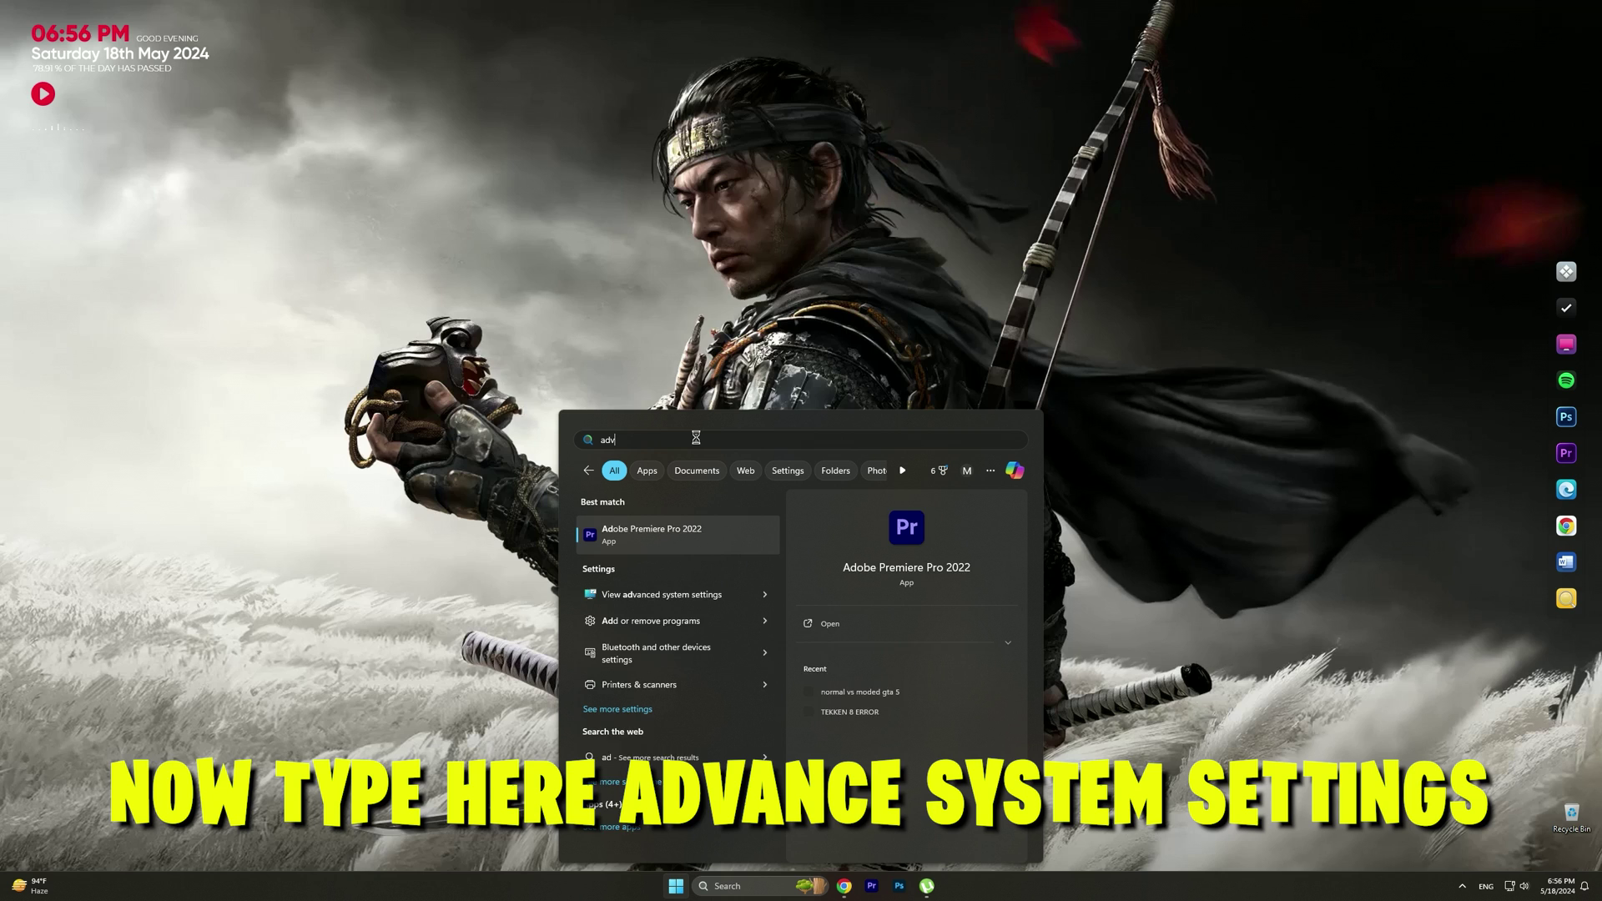
text(ance s)
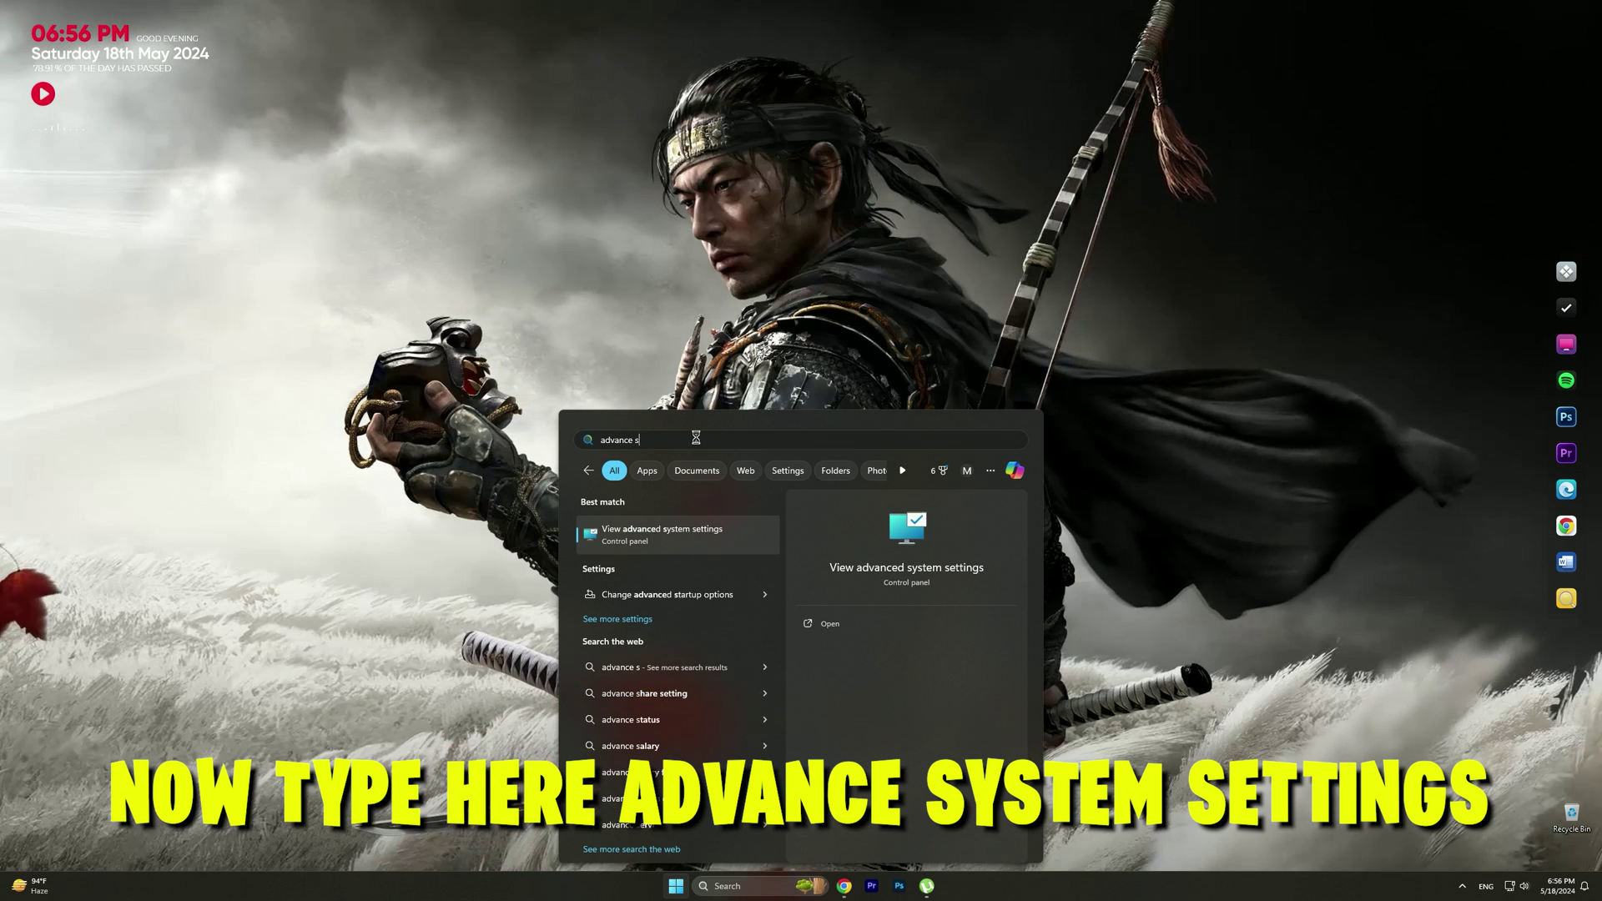
text(ystem settings)
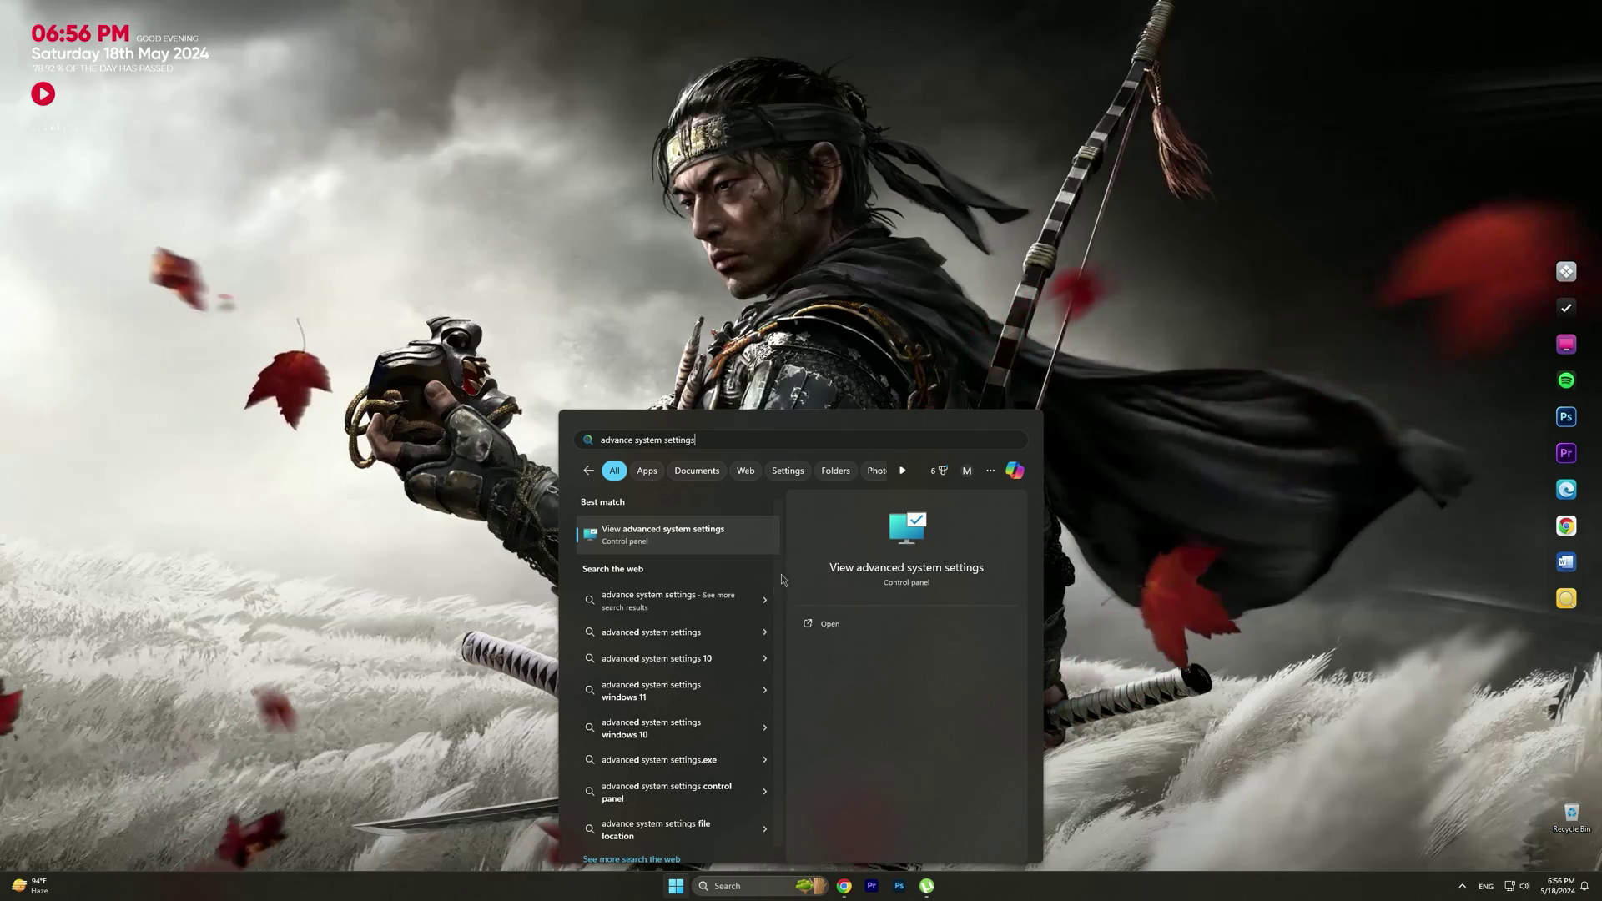
click(662, 534)
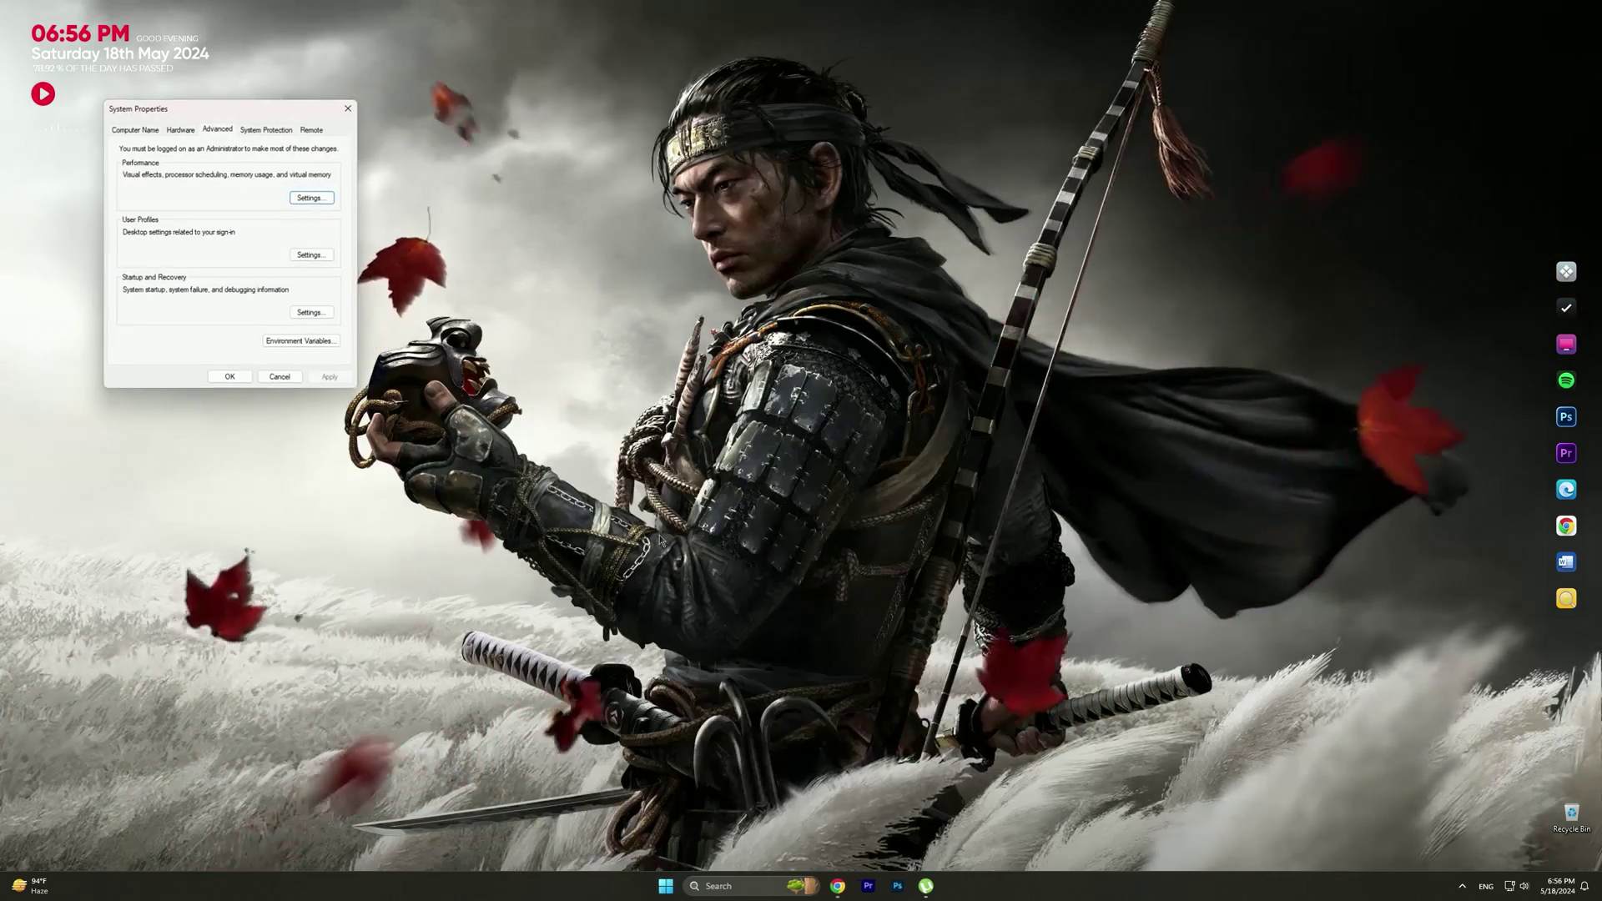
drag(230, 110, 772, 264)
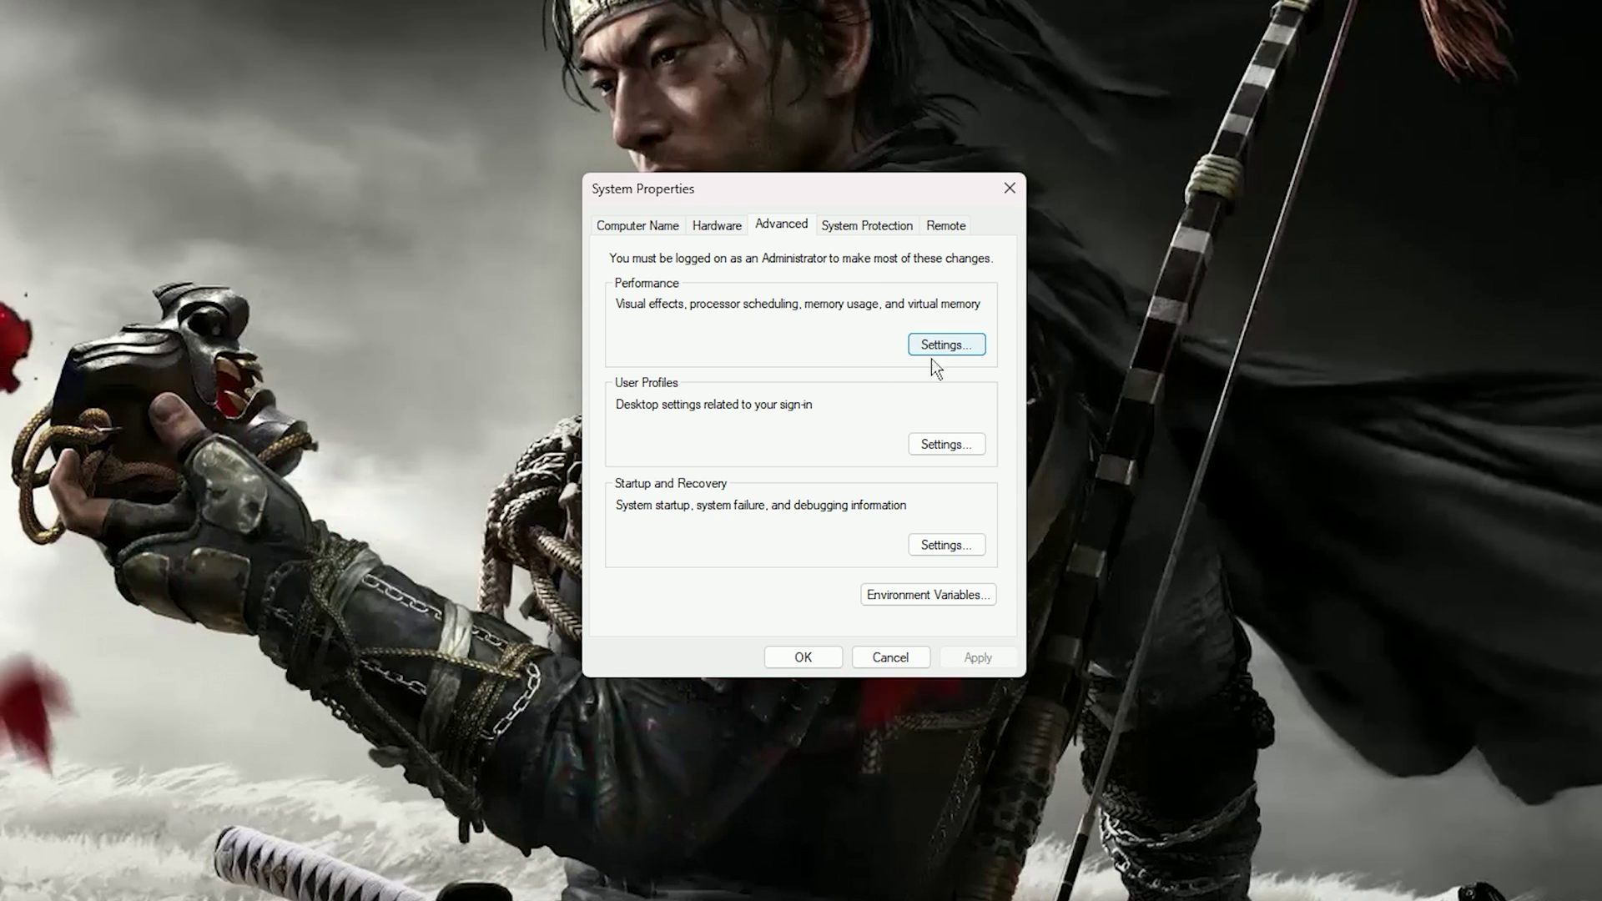
click(948, 347)
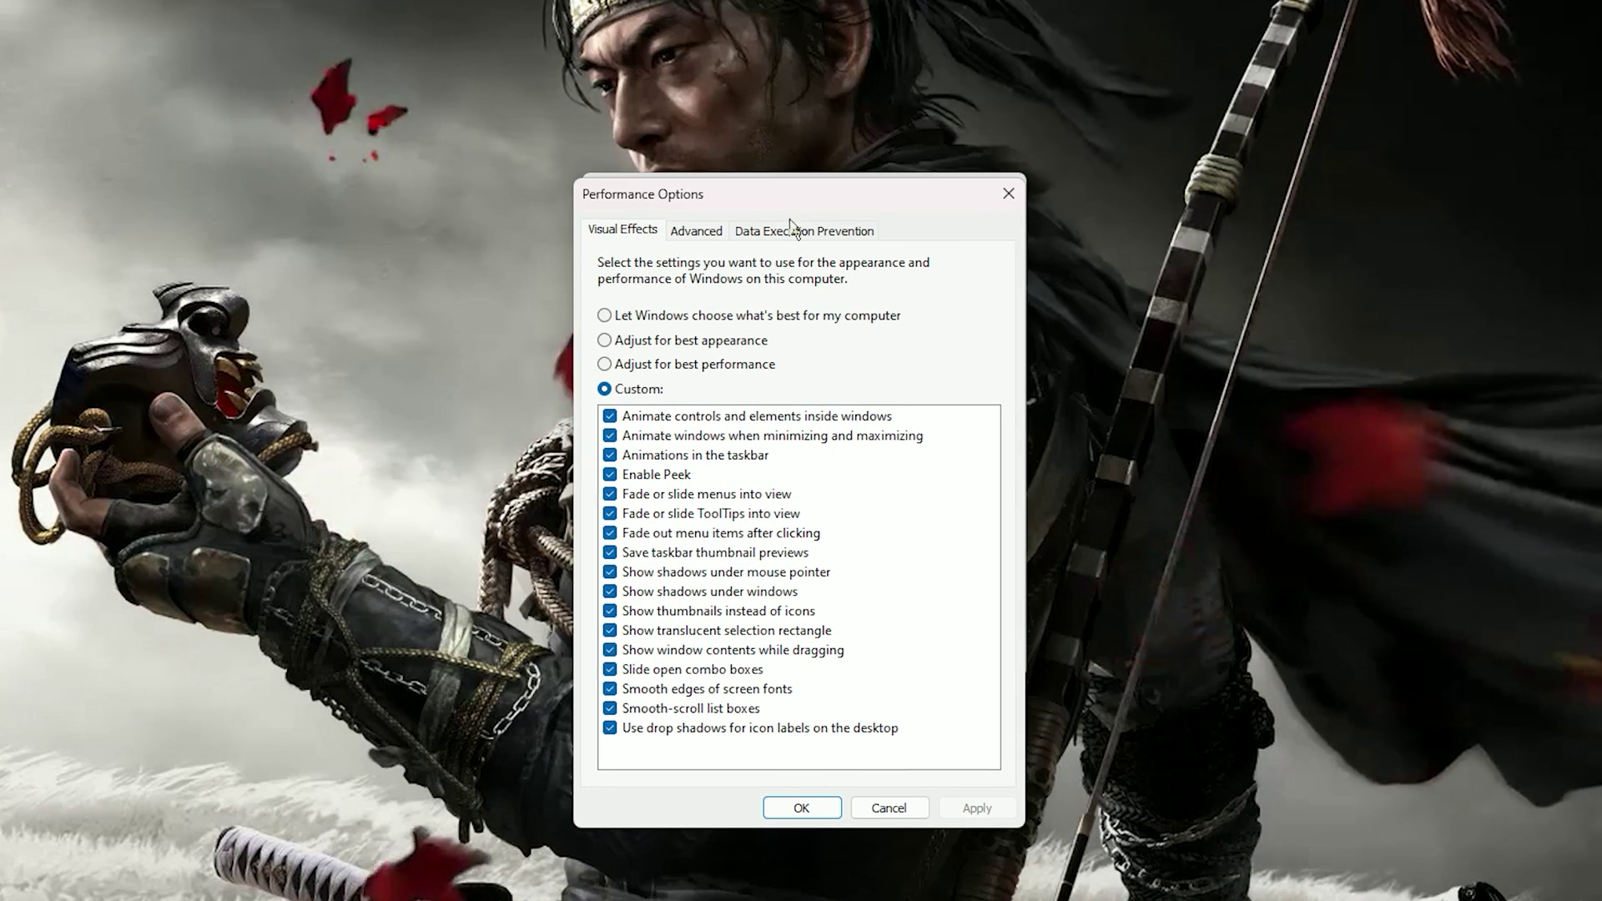
- Turn off automatic paging file management and enter a custom size for drive C: of 1024 MB initial and 16384 MB maximum
click(691, 233)
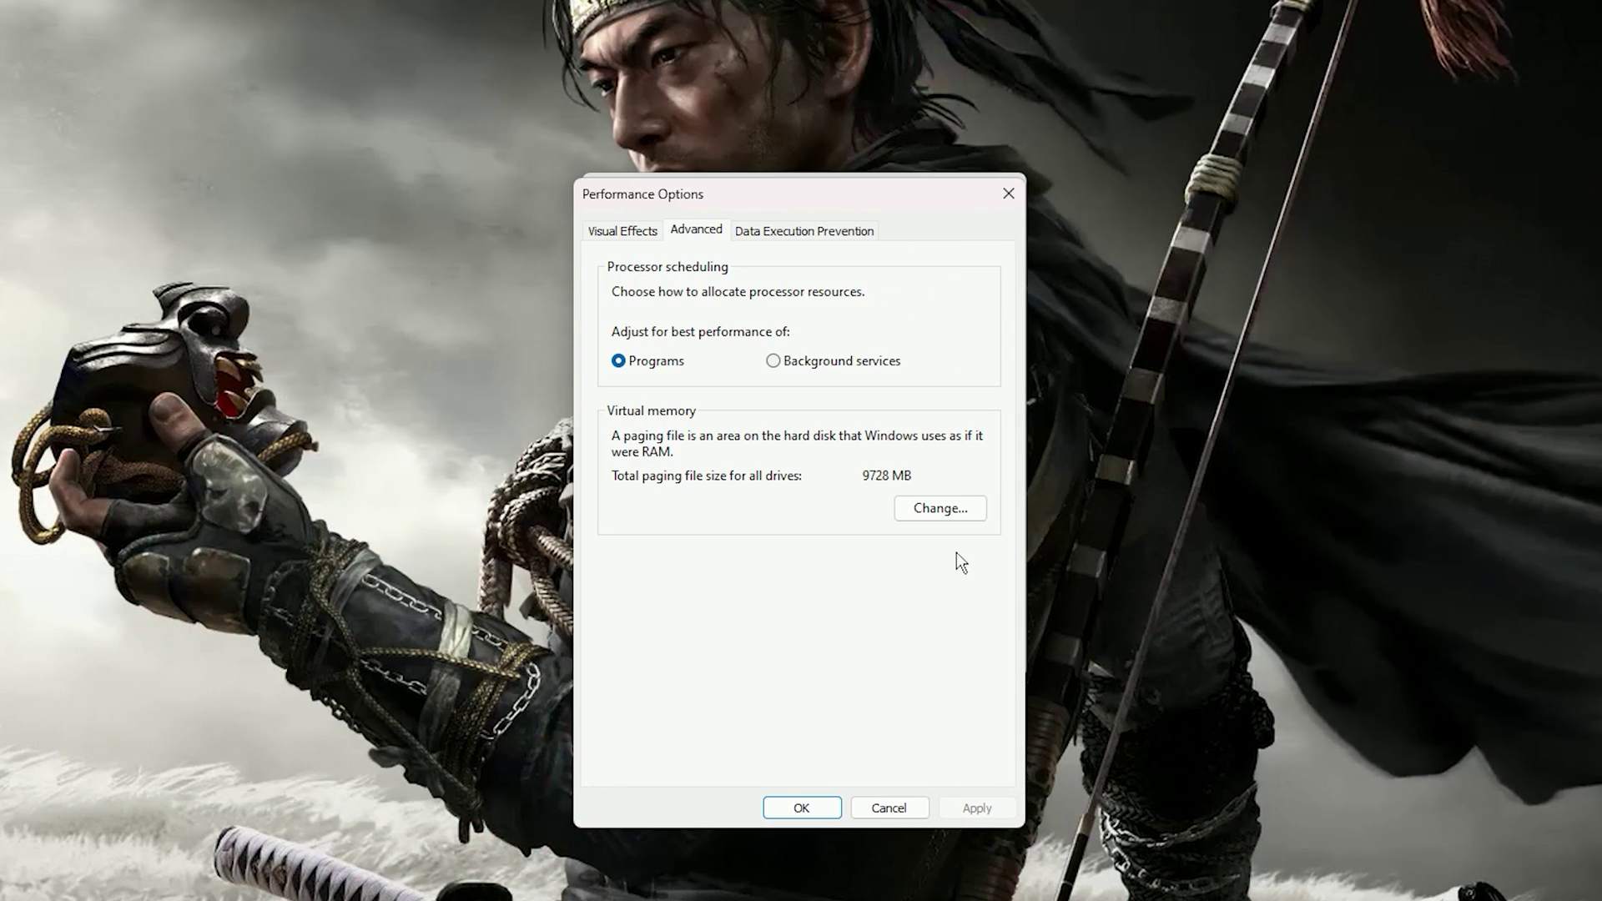
click(927, 511)
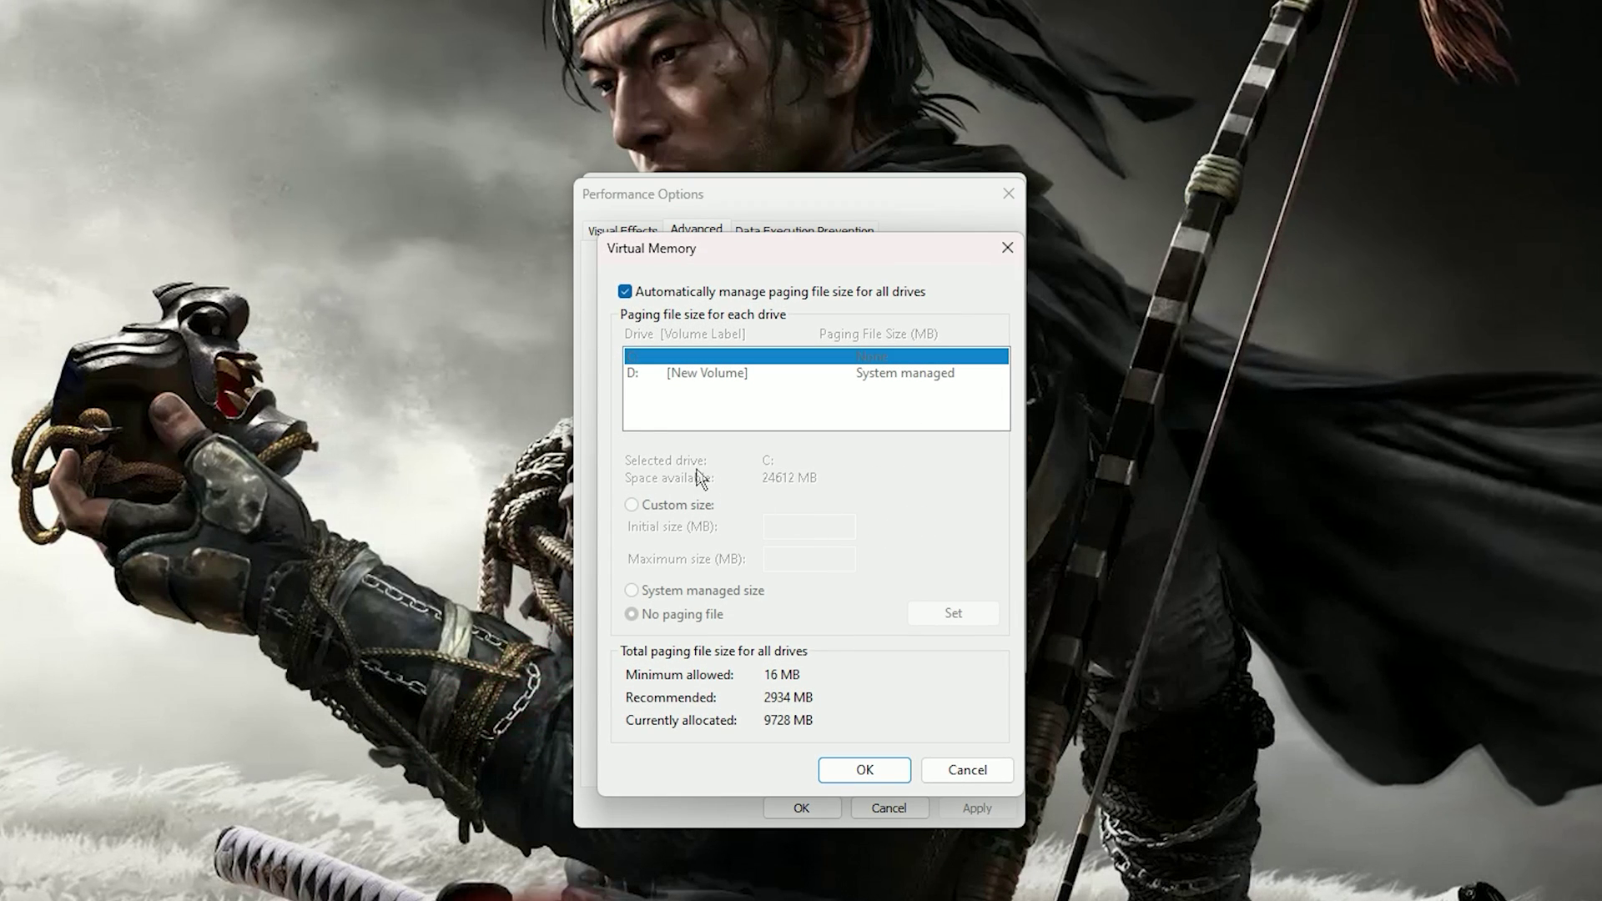
click(625, 293)
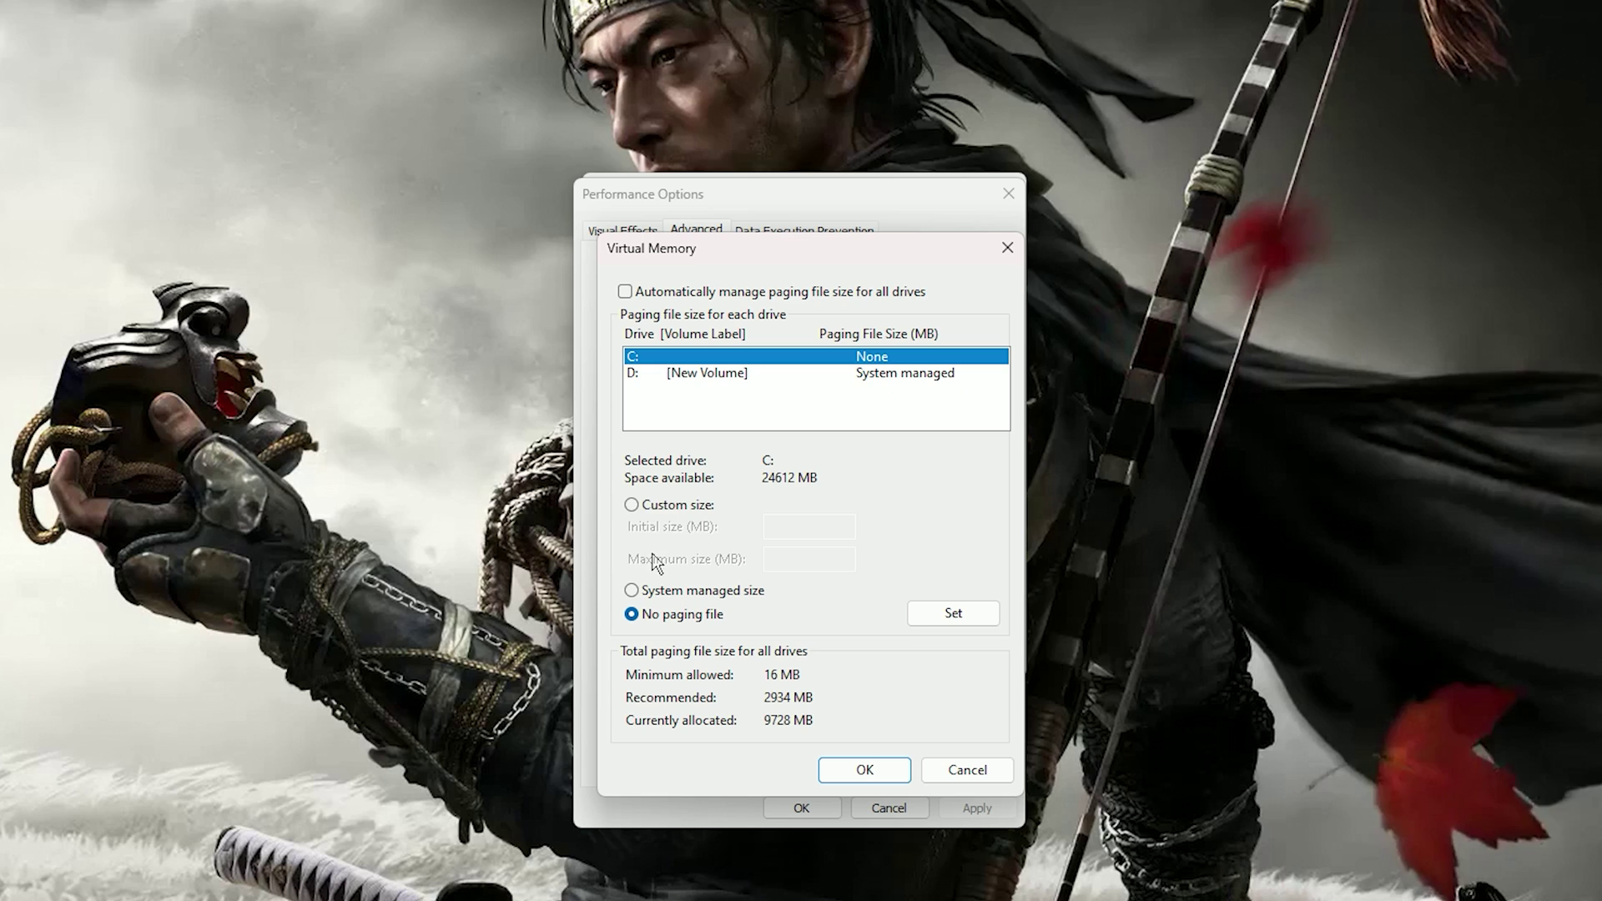
click(634, 505)
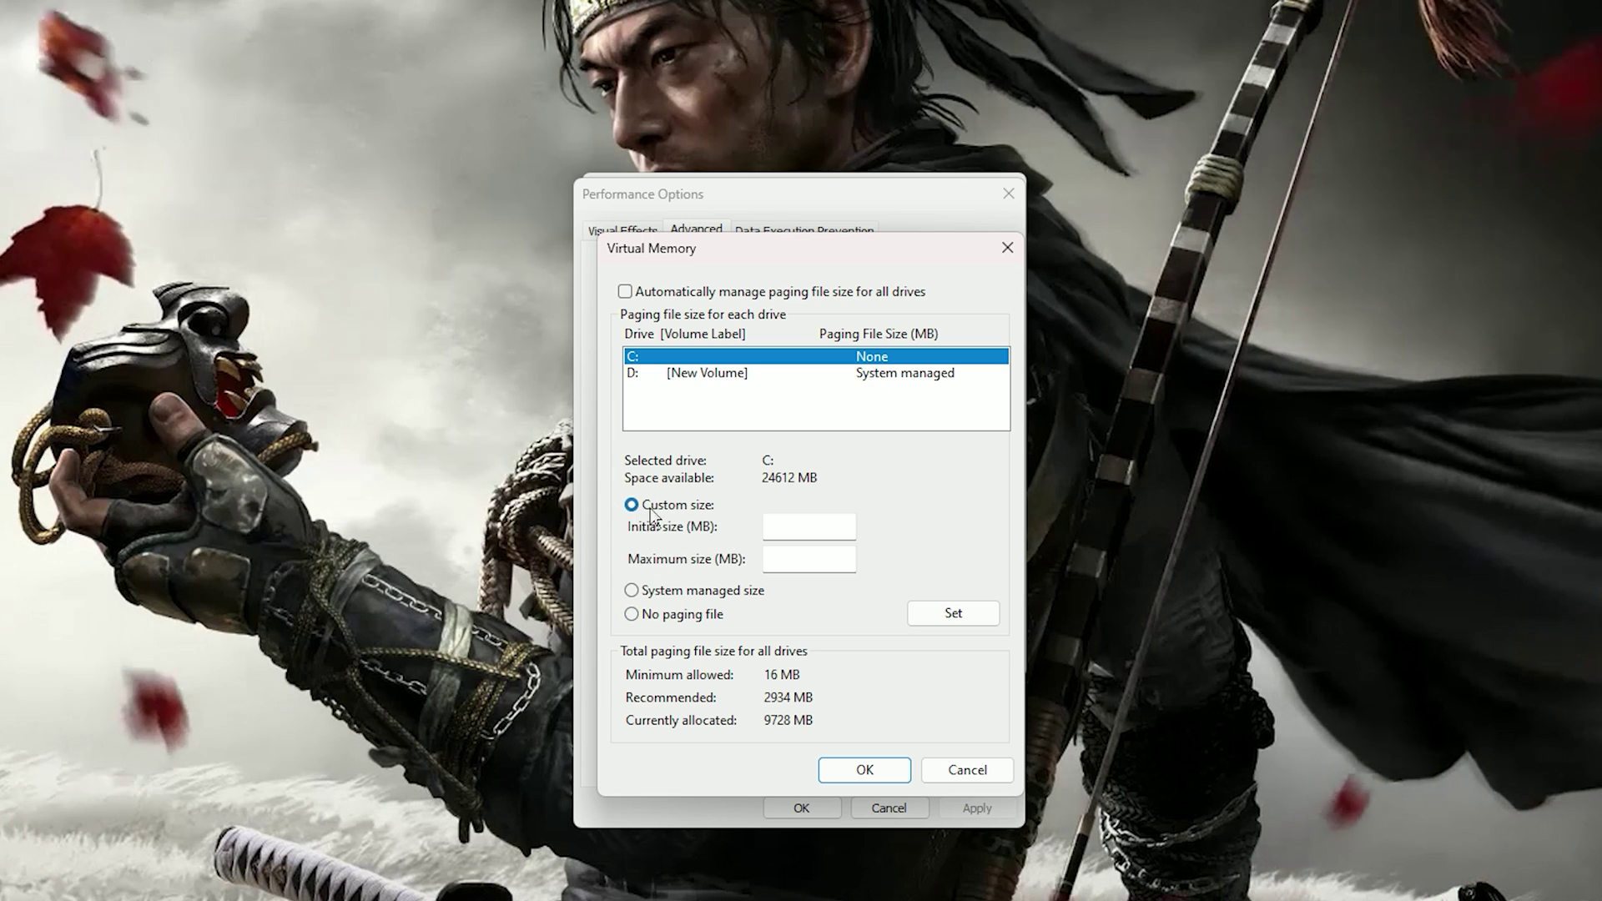
click(785, 531)
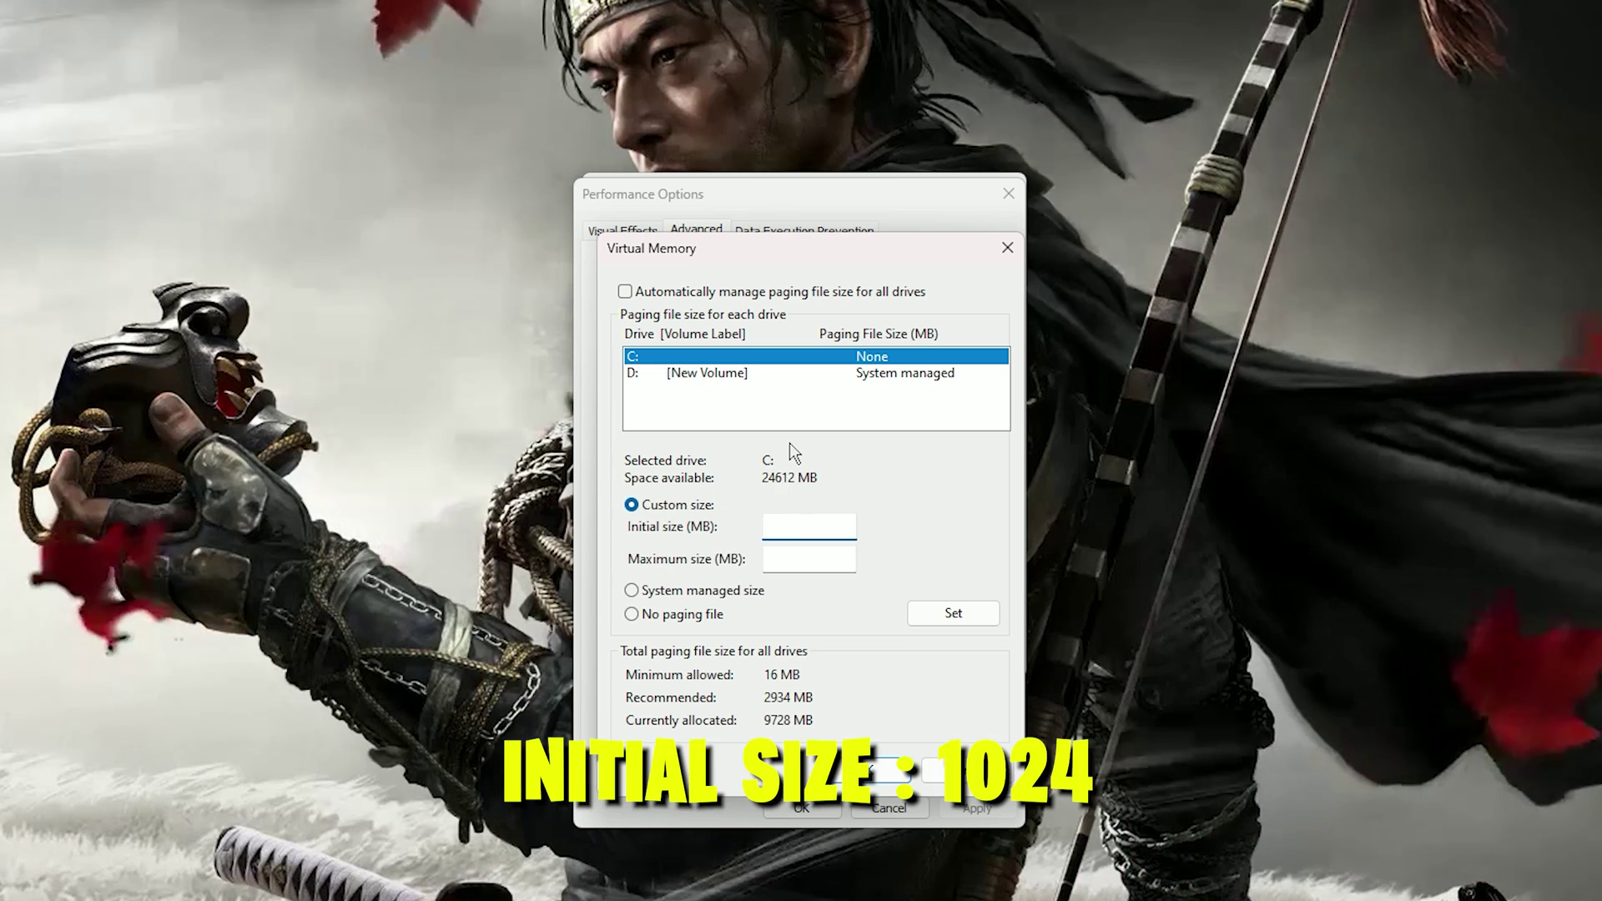
text(102)
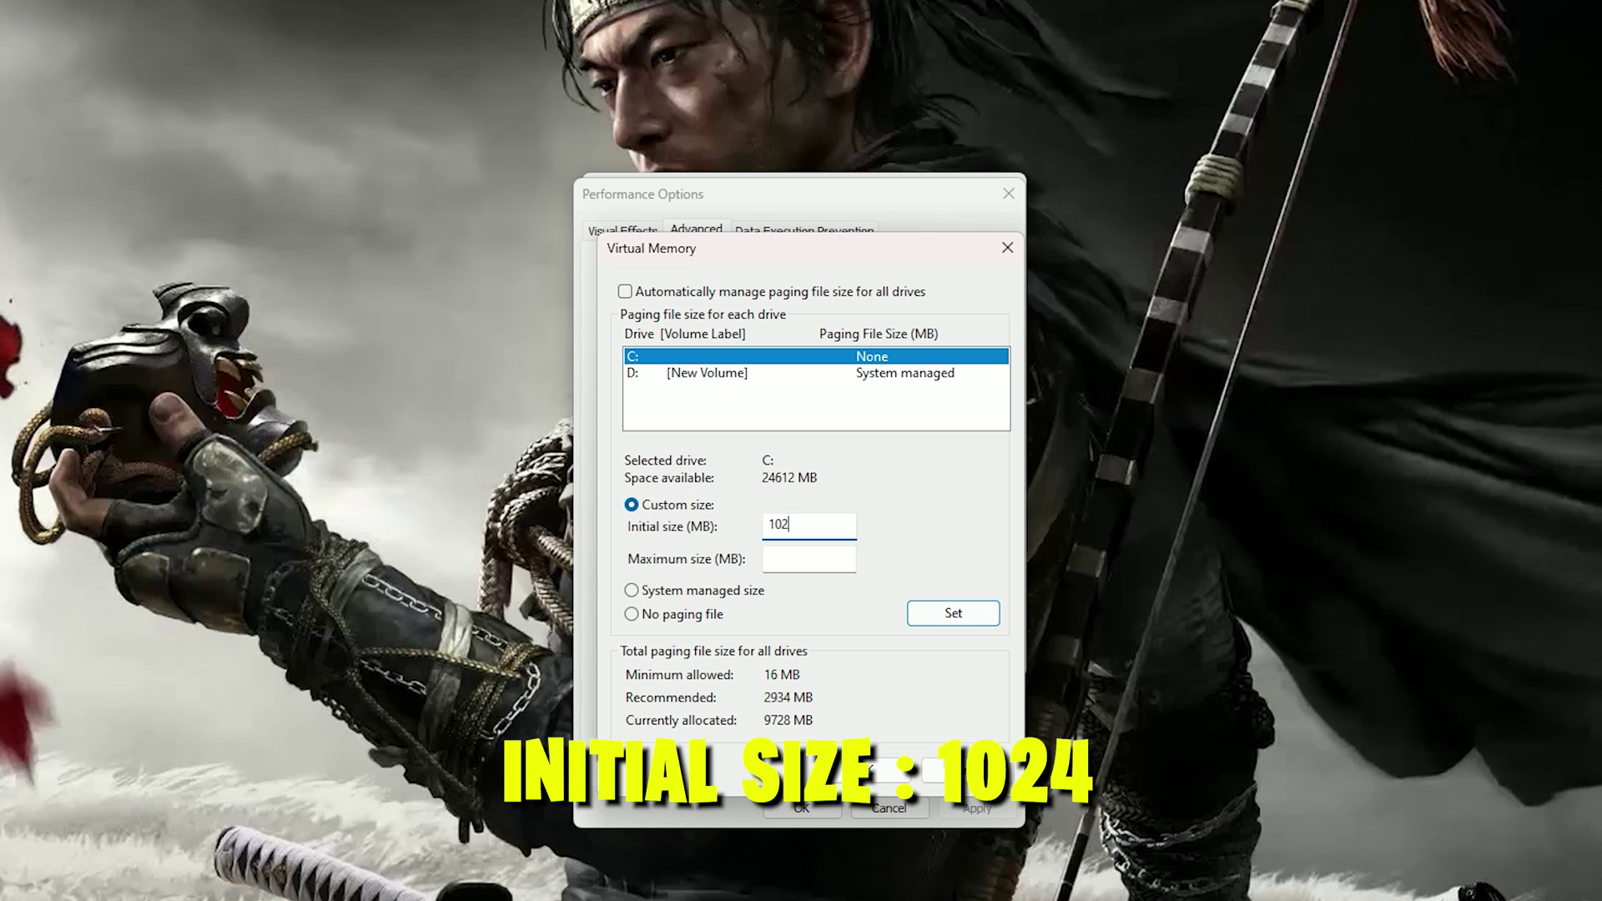
text(4)
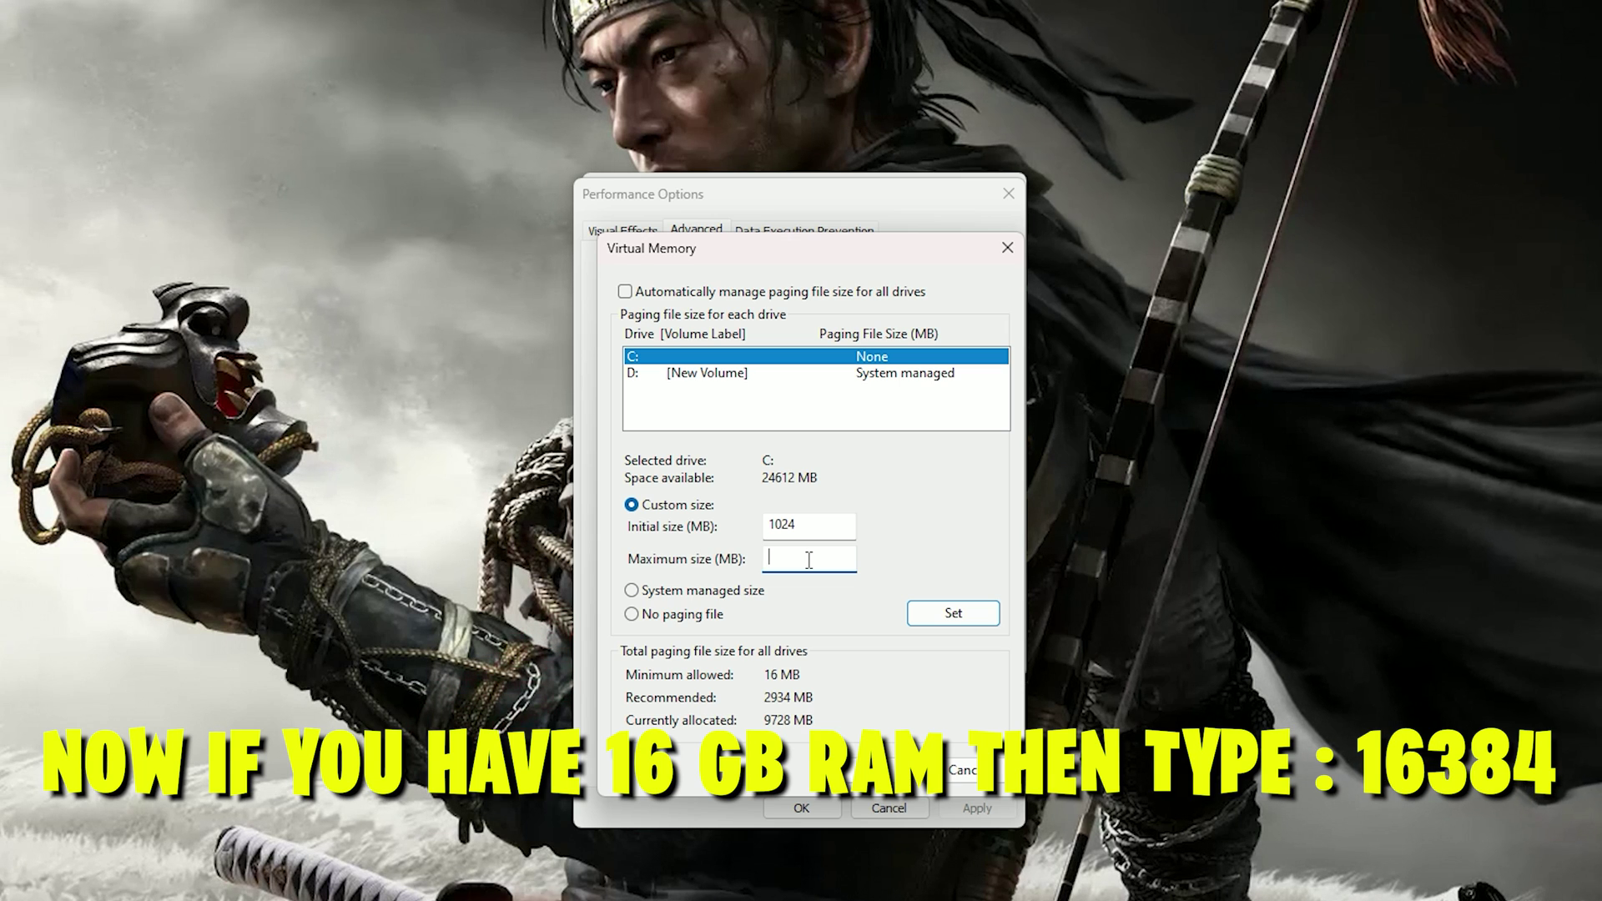
text(163)
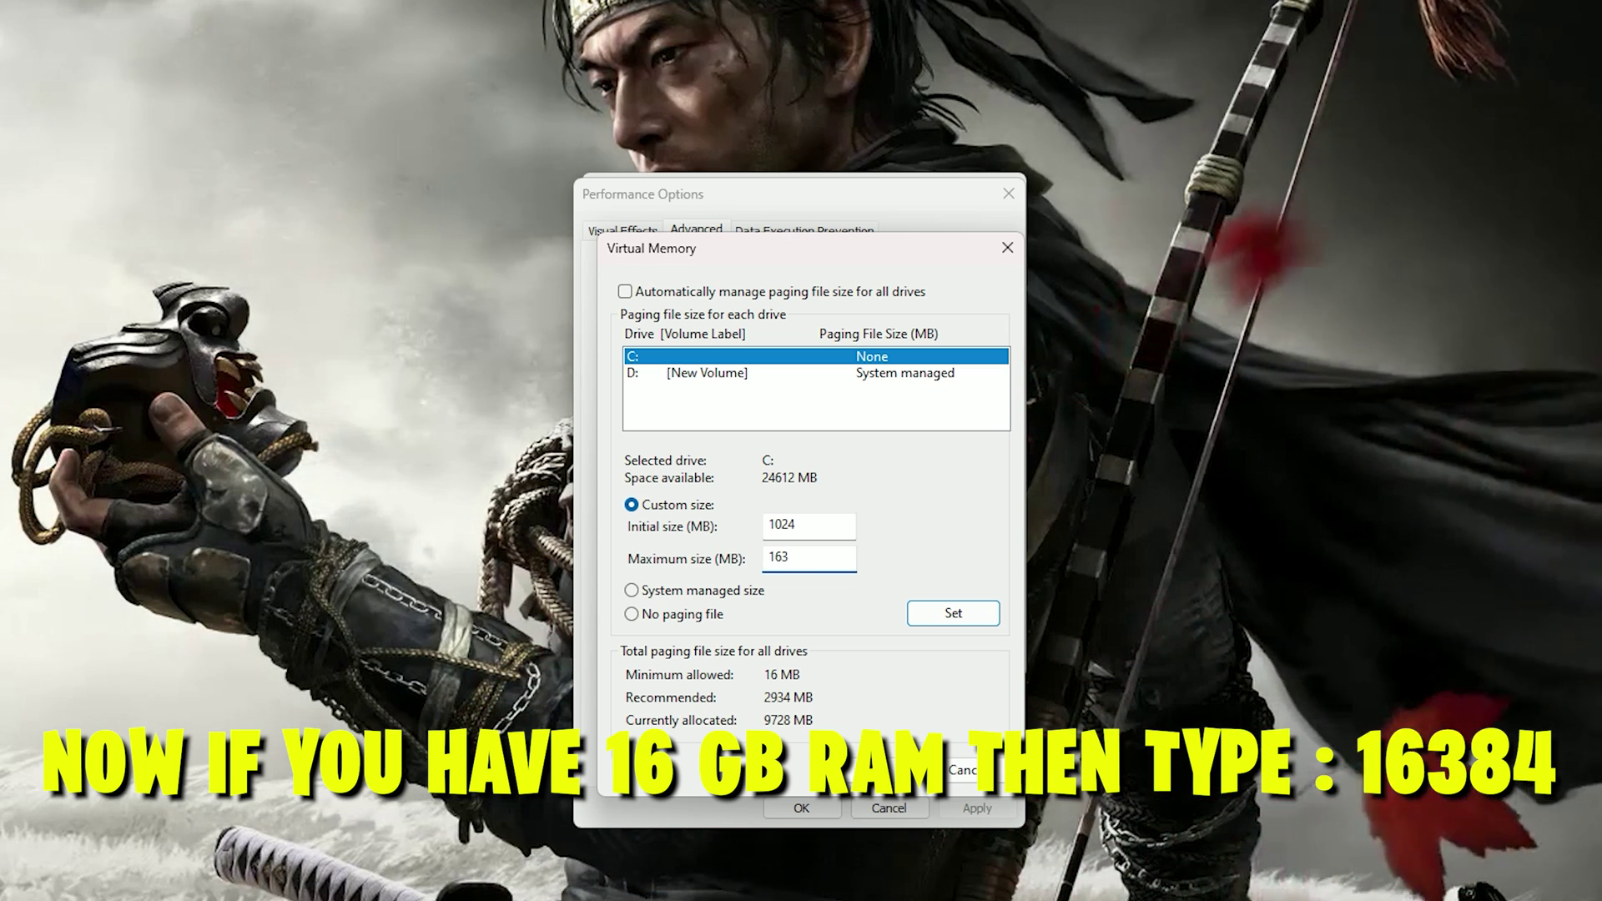
text(84)
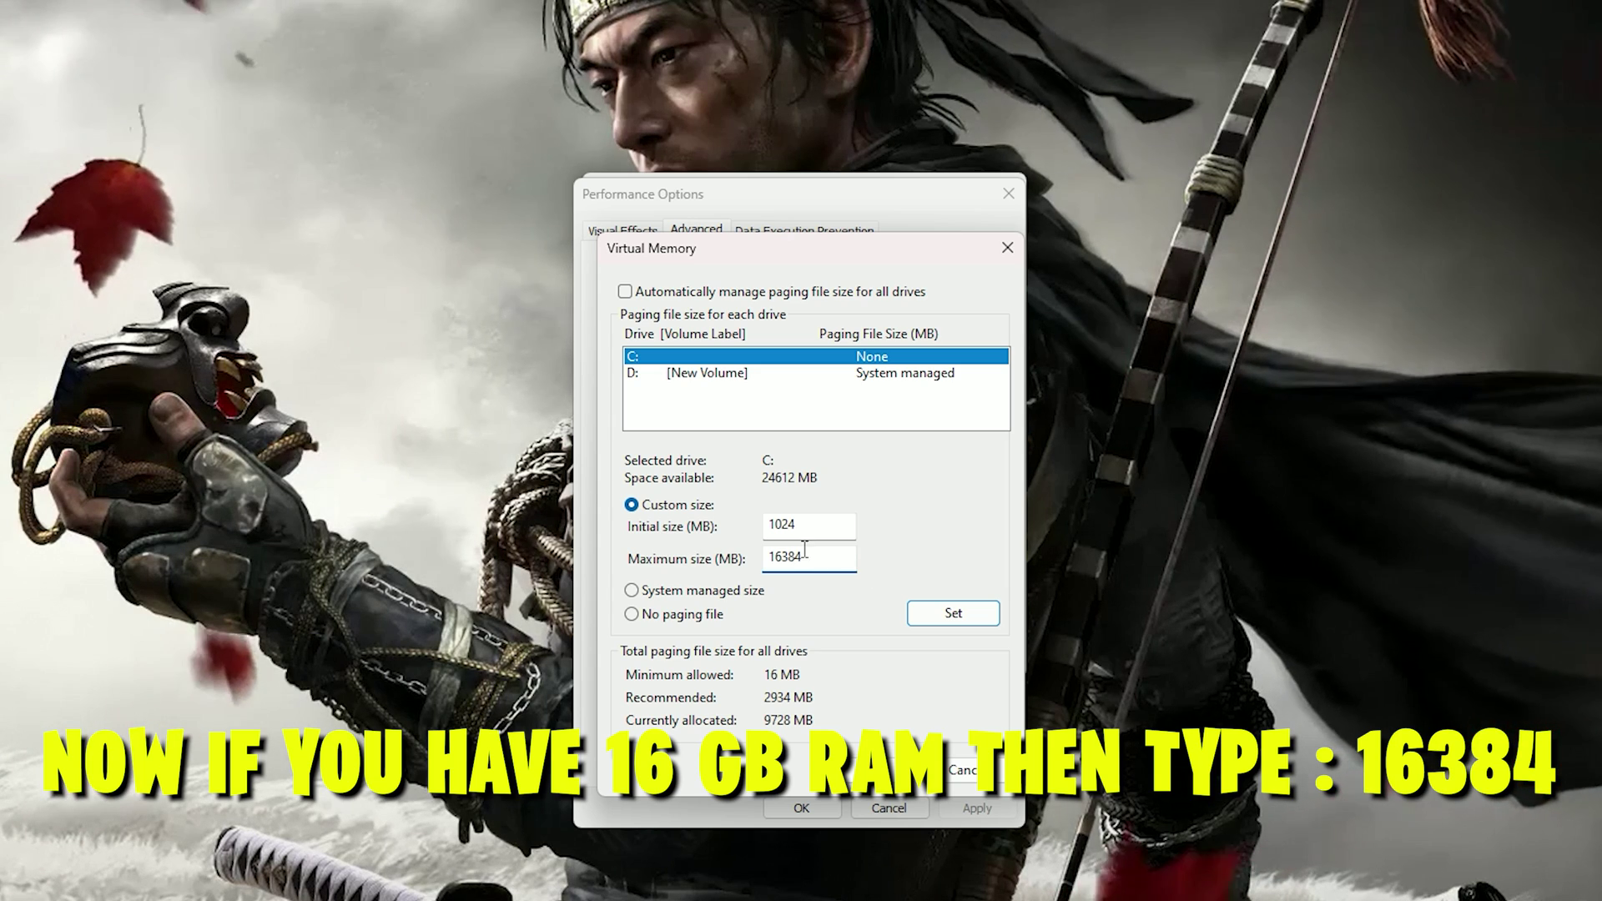
- Replace the maximum paging file size for drive C: with 8192 MB
drag(814, 557, 761, 559)
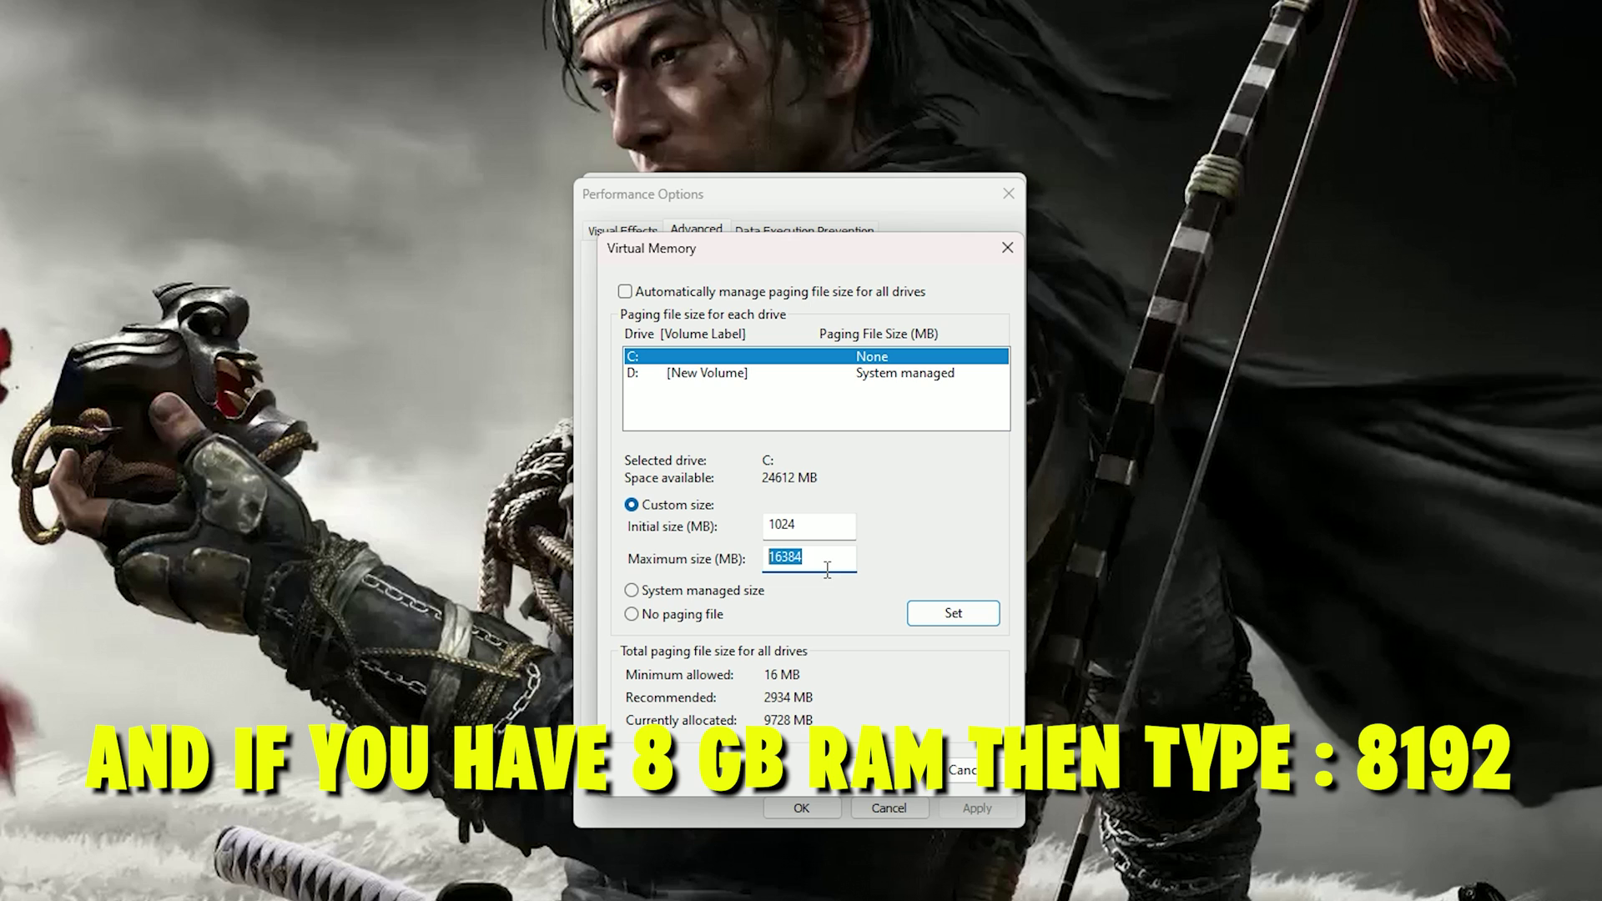
key(BackSpace)
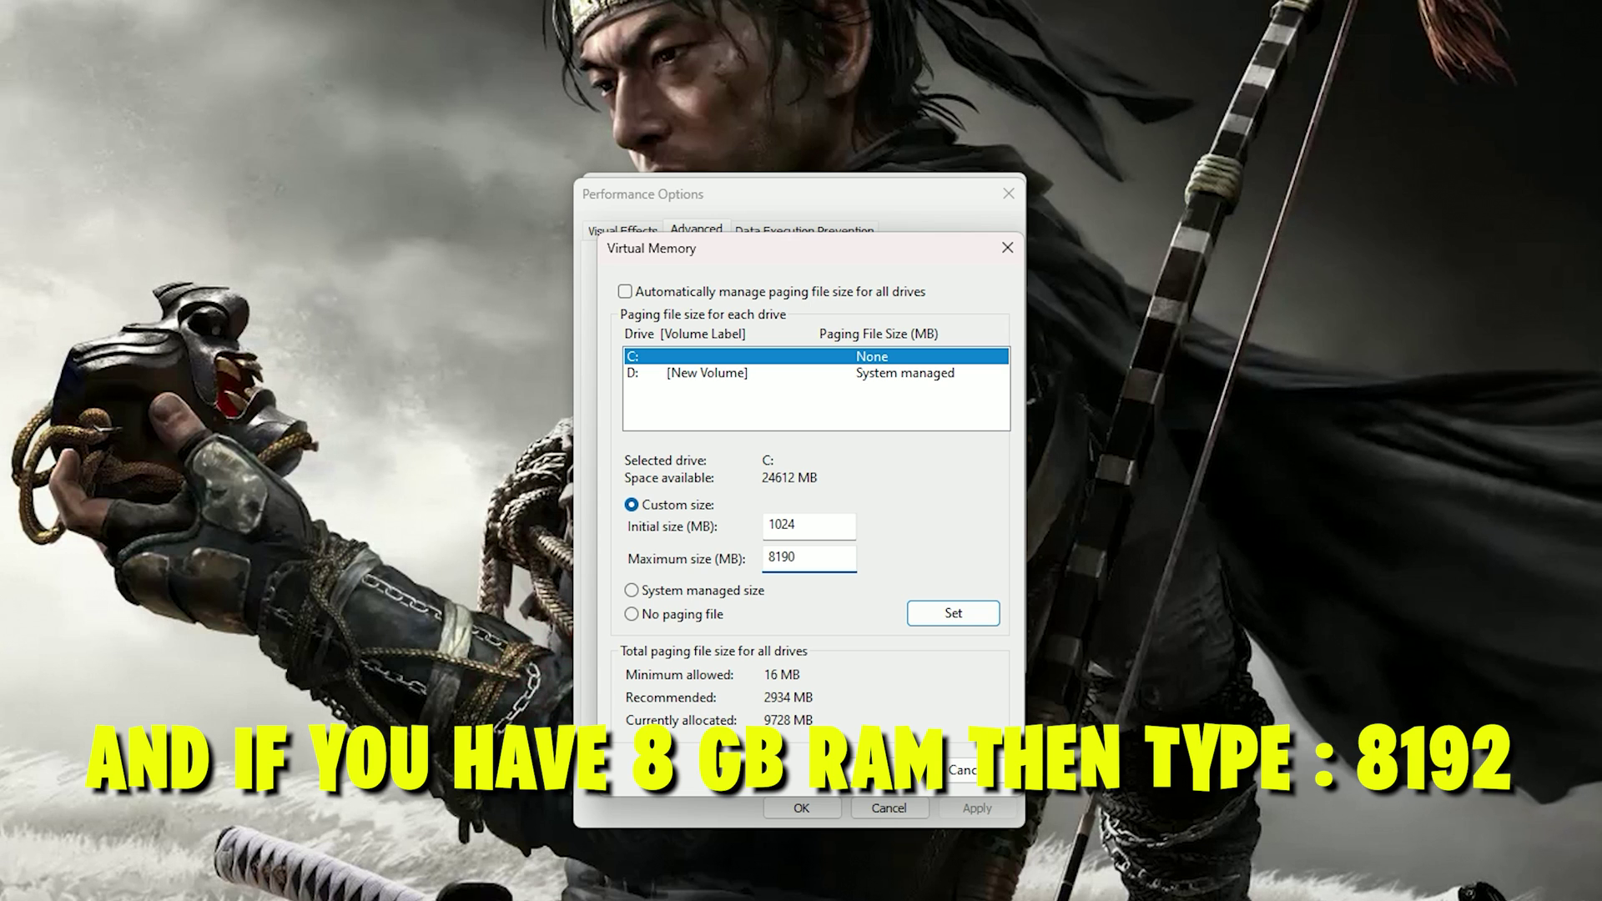
text(8190)
key(BackSpace)
text(2)
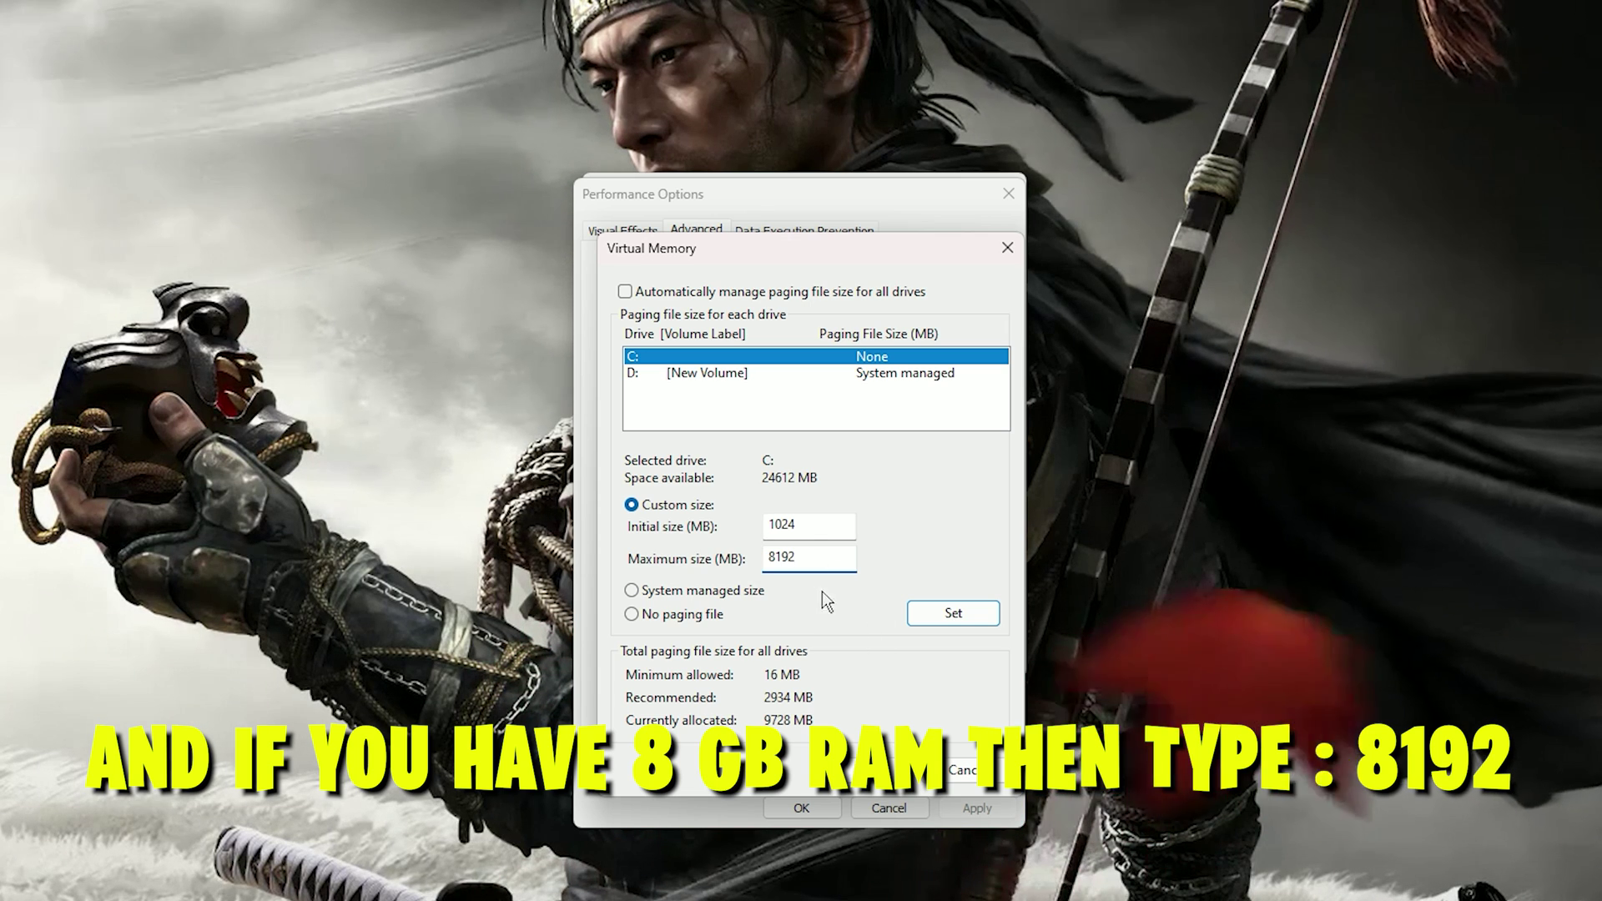
- Enter 16384 MB as the maximum paging file size and assign the custom size to drive C:
double_click(814, 557)
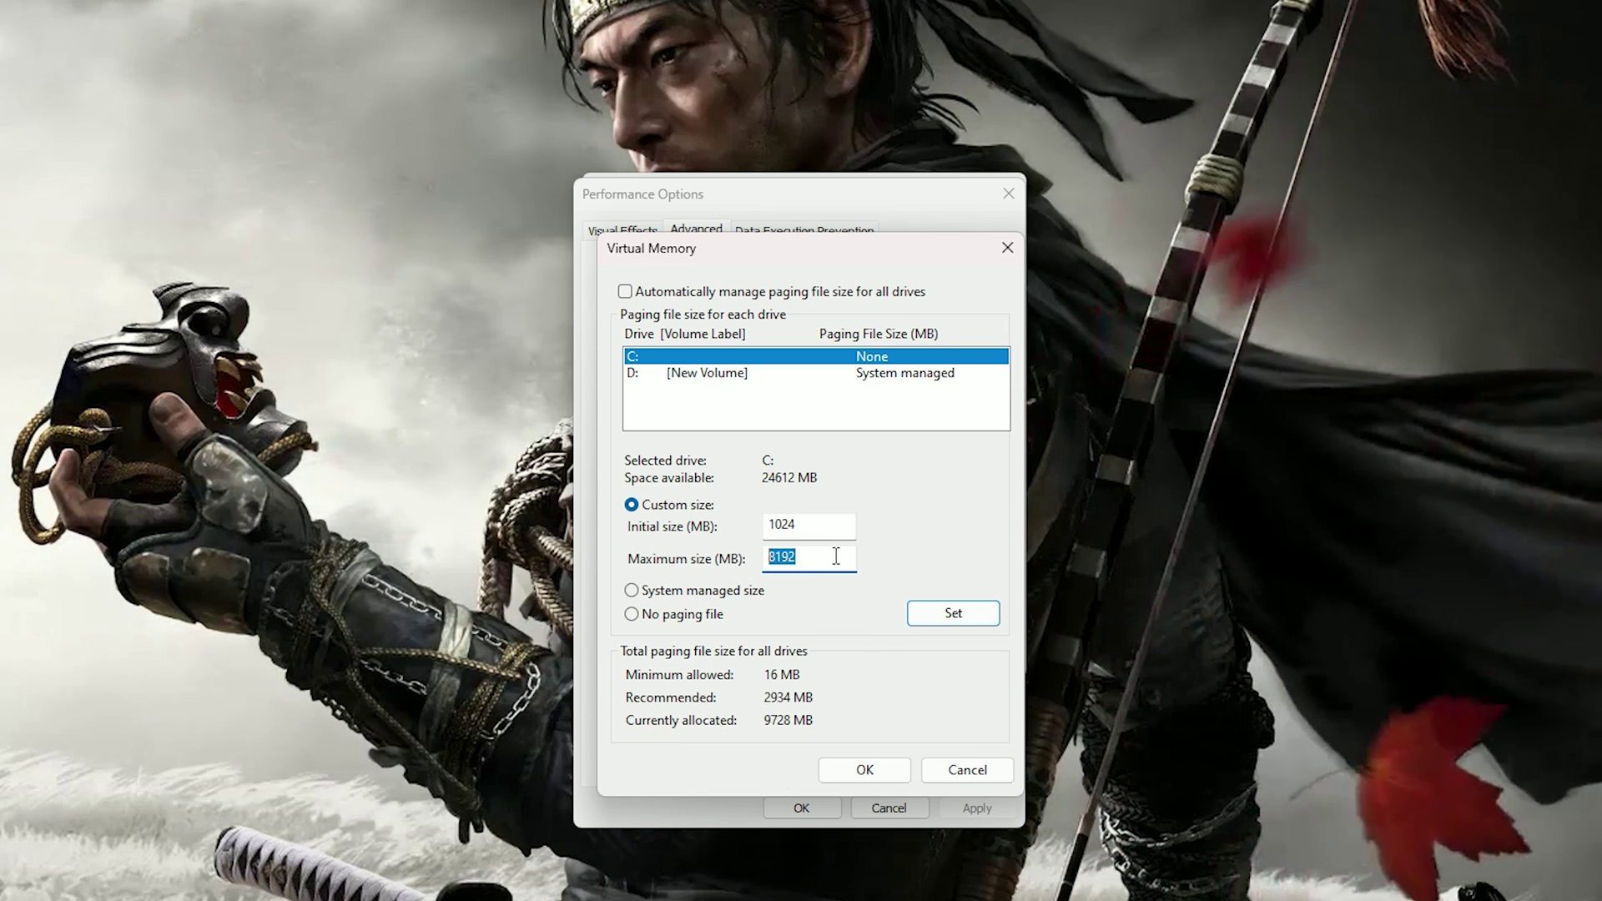
text(1)
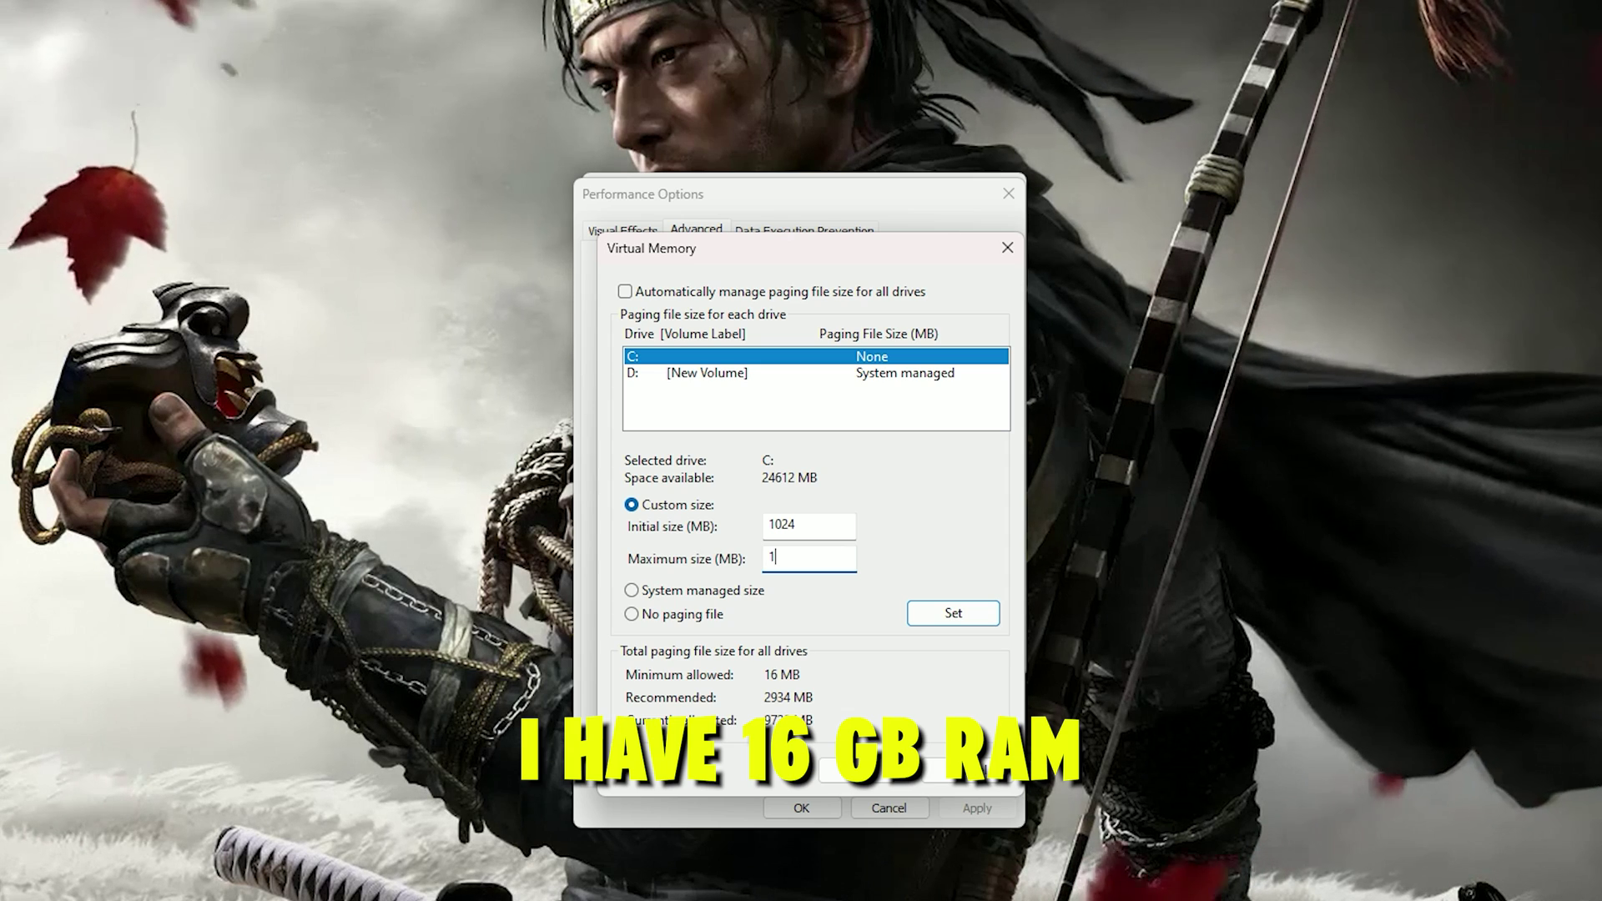
text(6384)
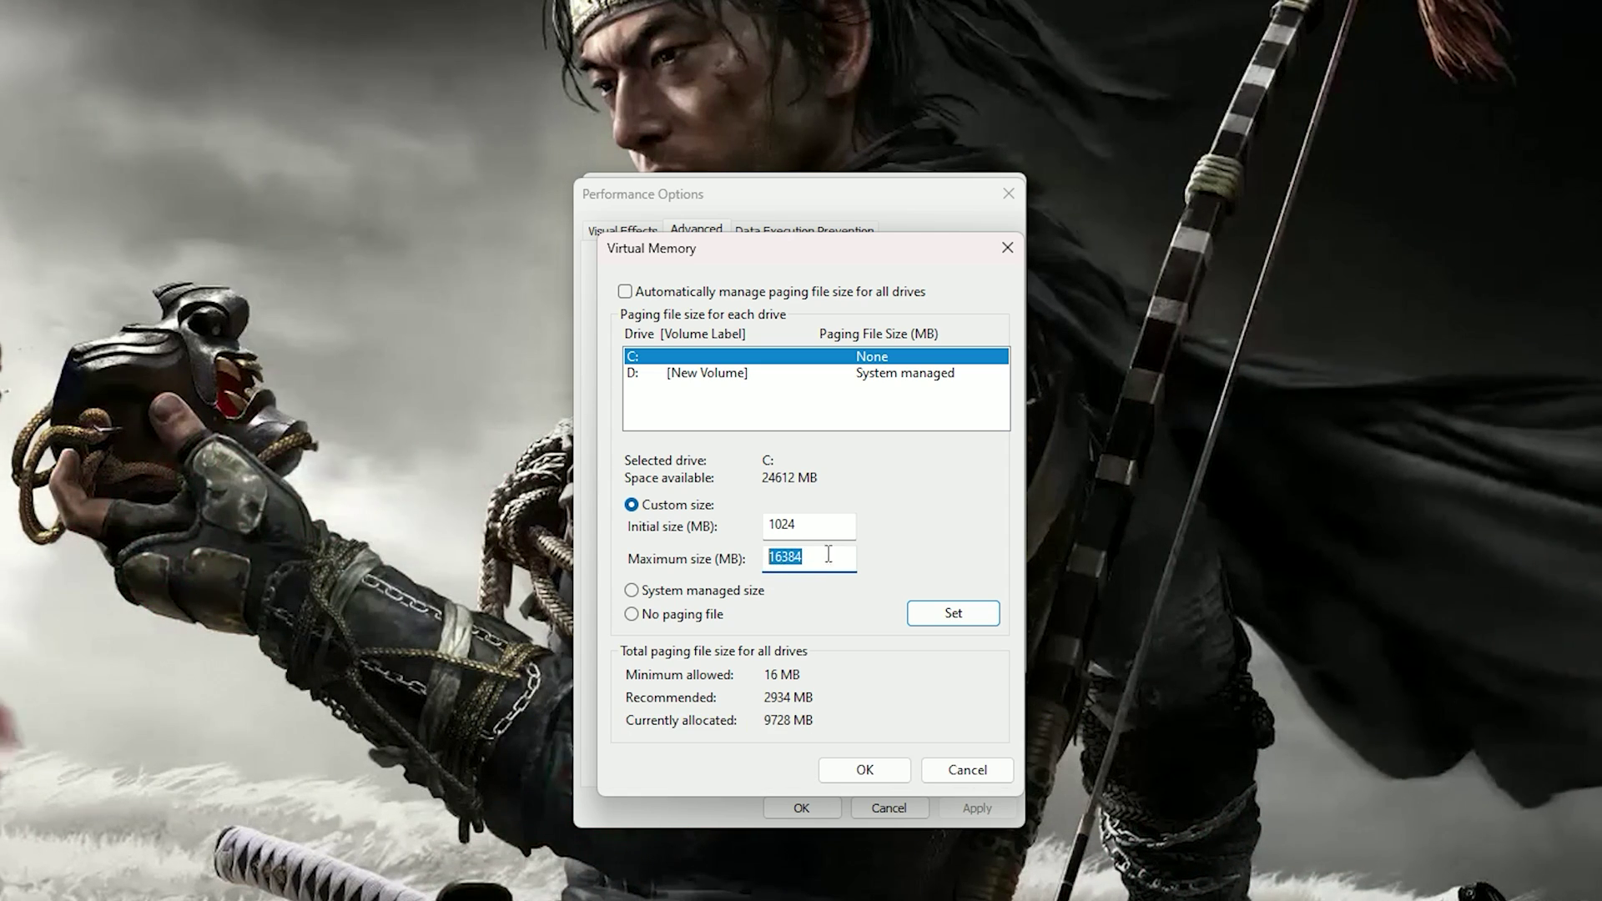
click(940, 619)
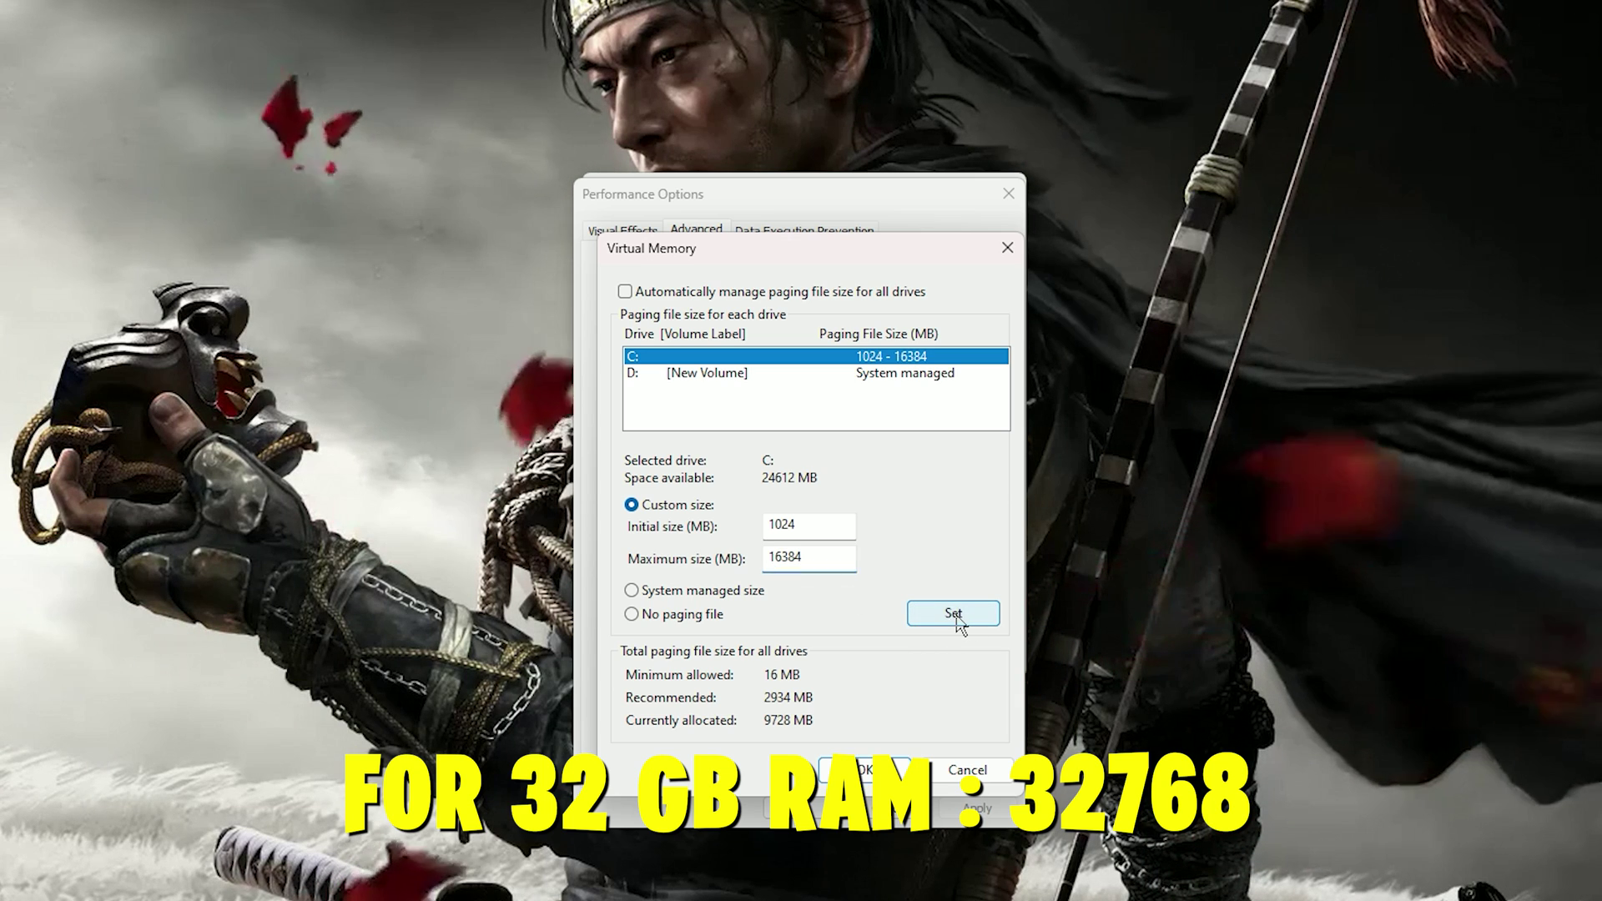
- Confirm the virtual memory changes, acknowledging the restart notice, and close Performance Options and System Properties
click(878, 777)
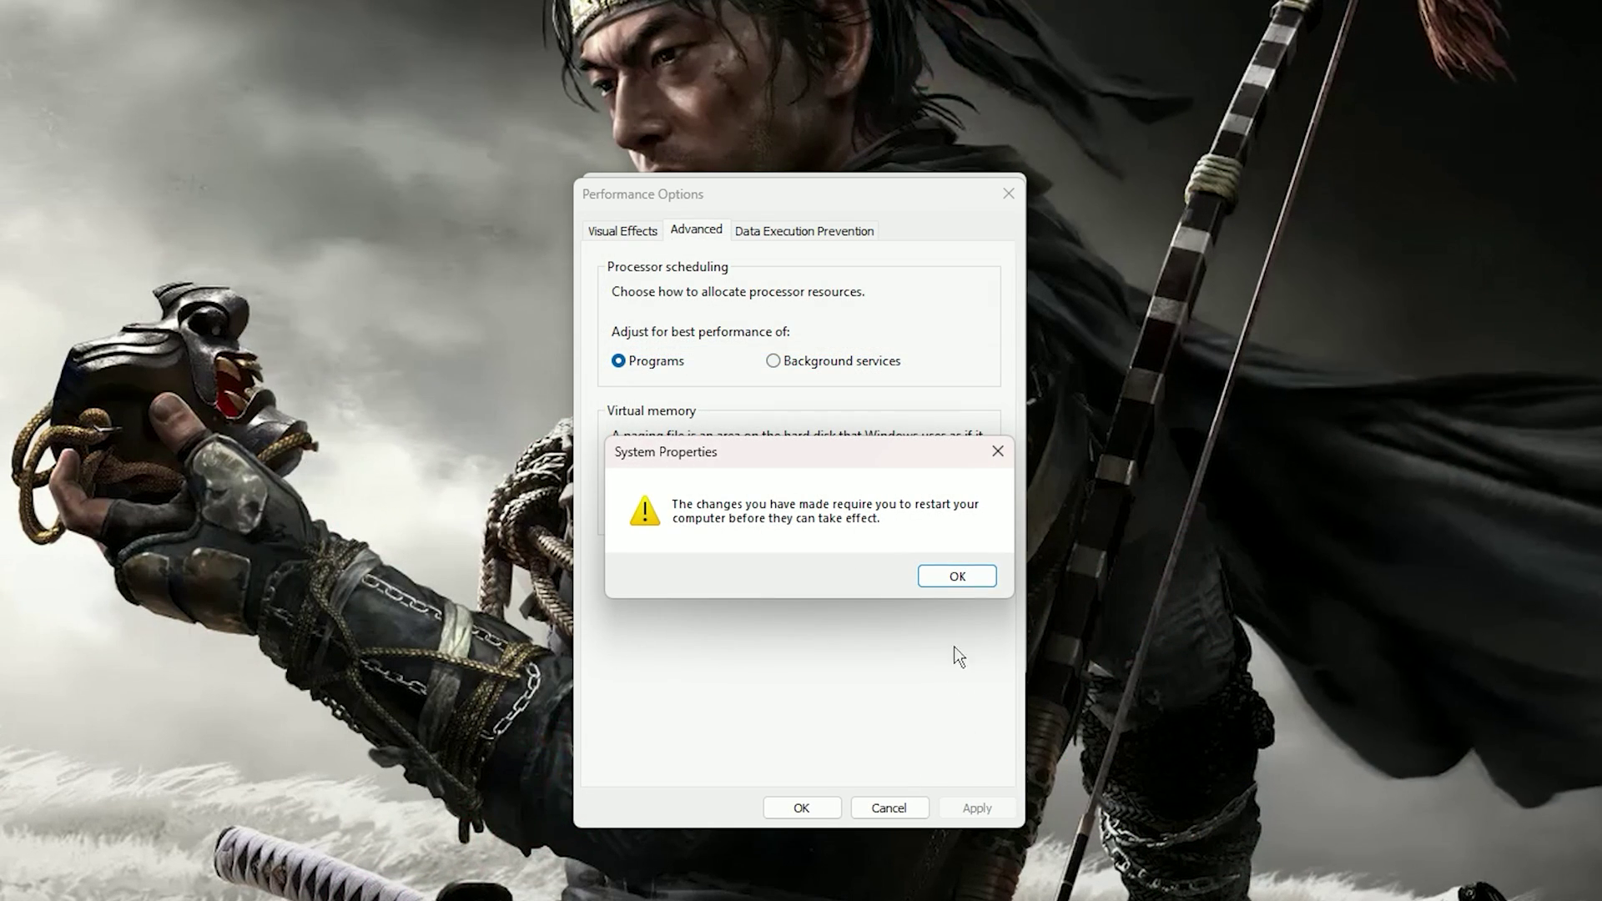
click(948, 577)
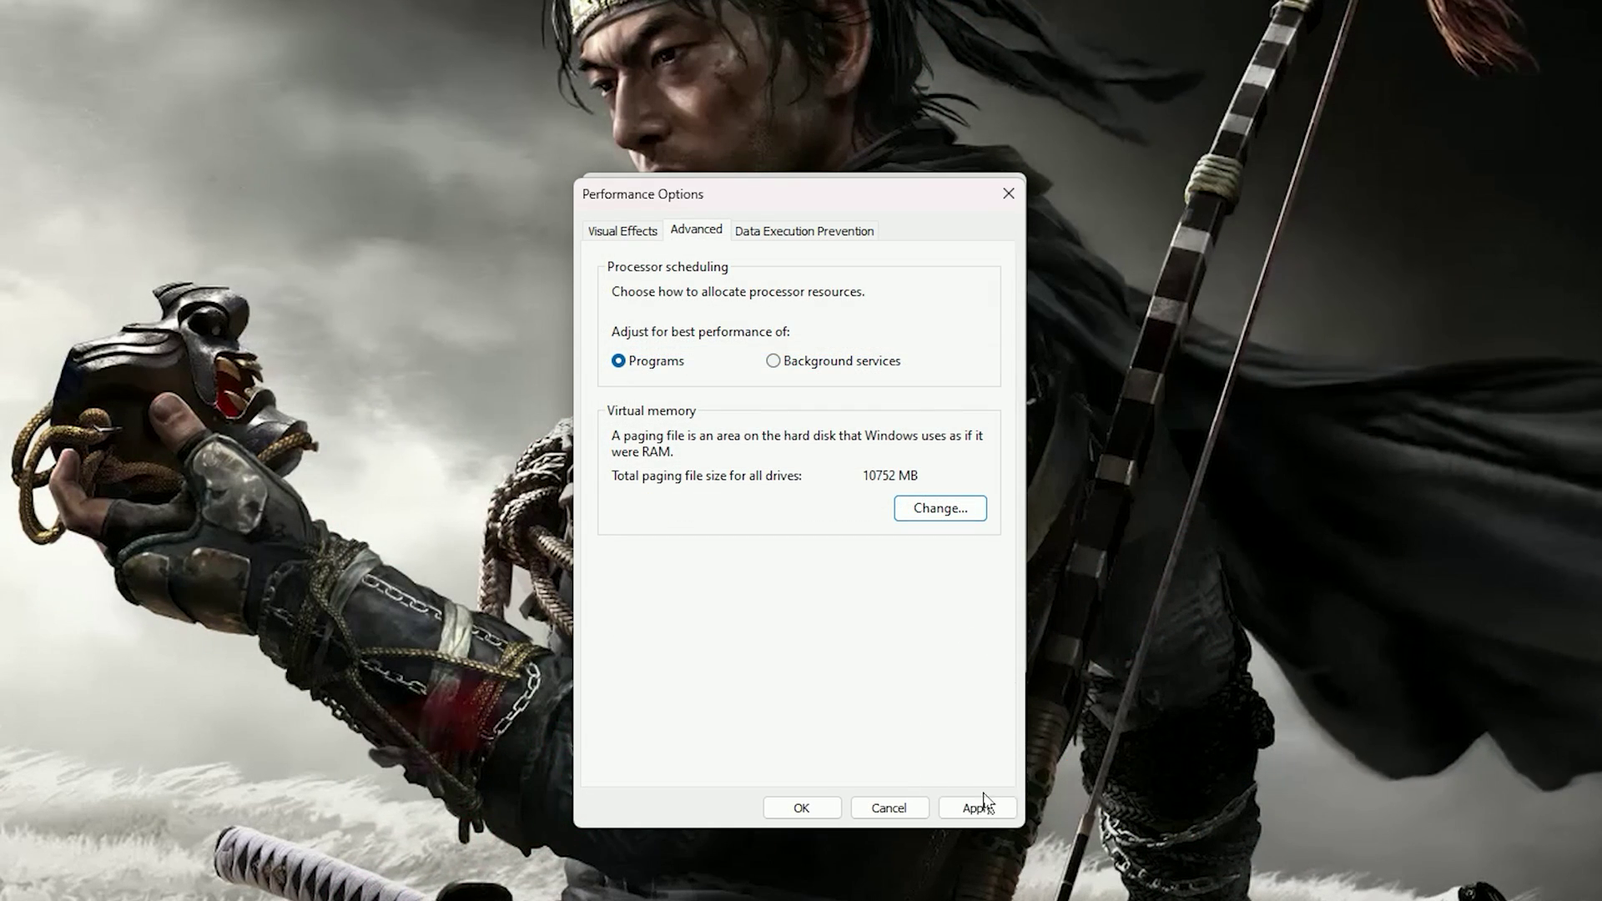
click(801, 808)
click(804, 654)
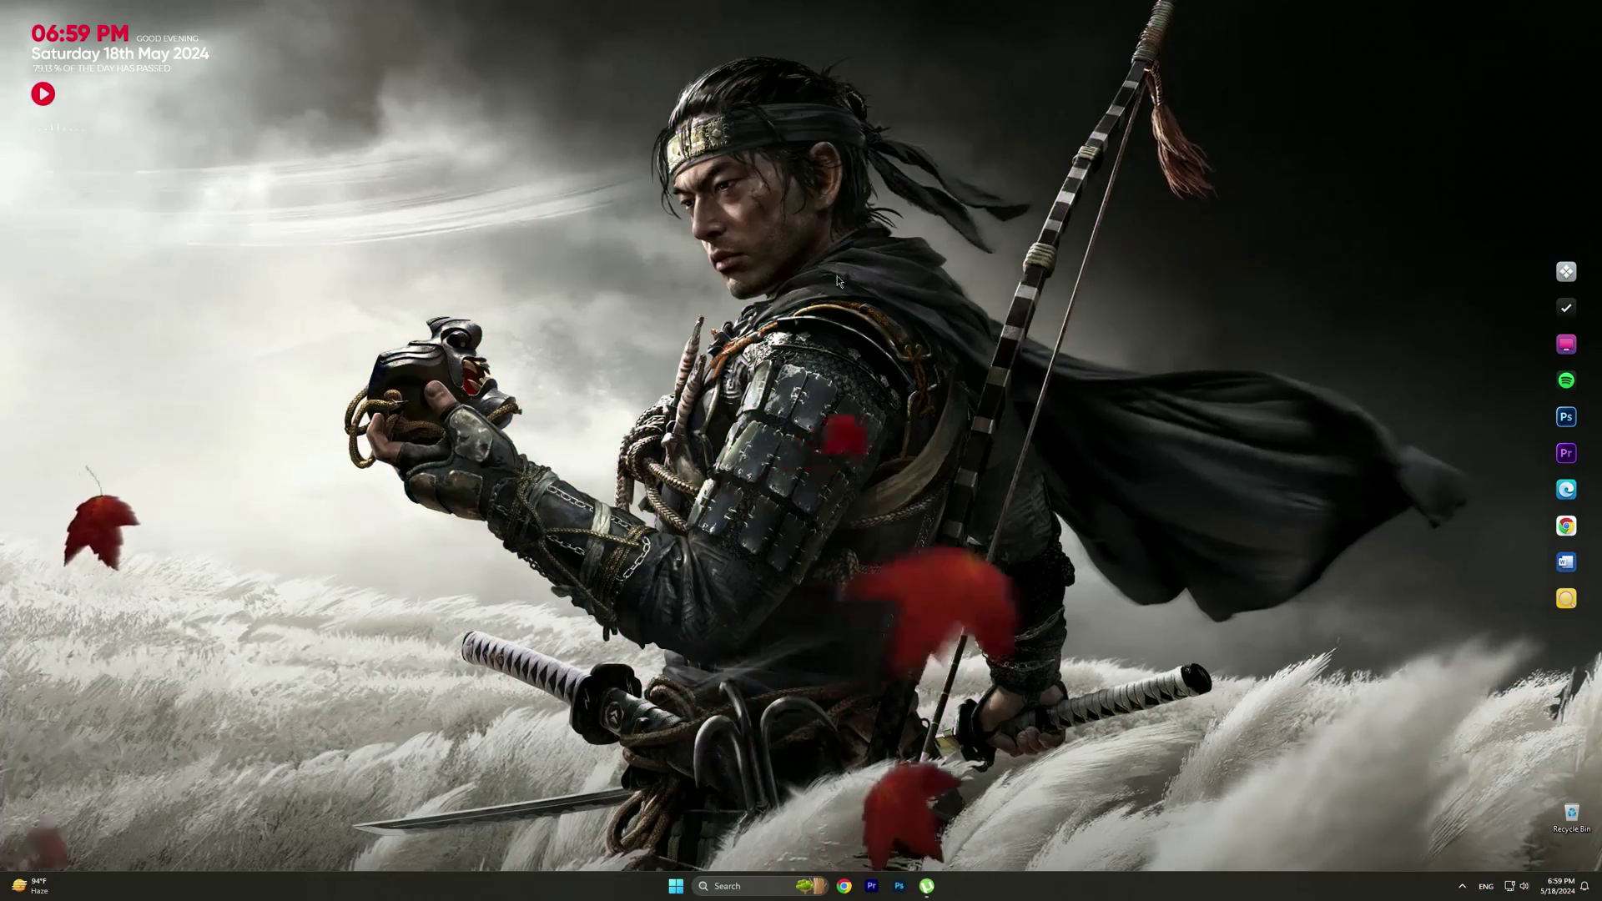
- Switch to AMD Software: Adrenalin Edition and open its settings
right_click(838, 281)
click(928, 420)
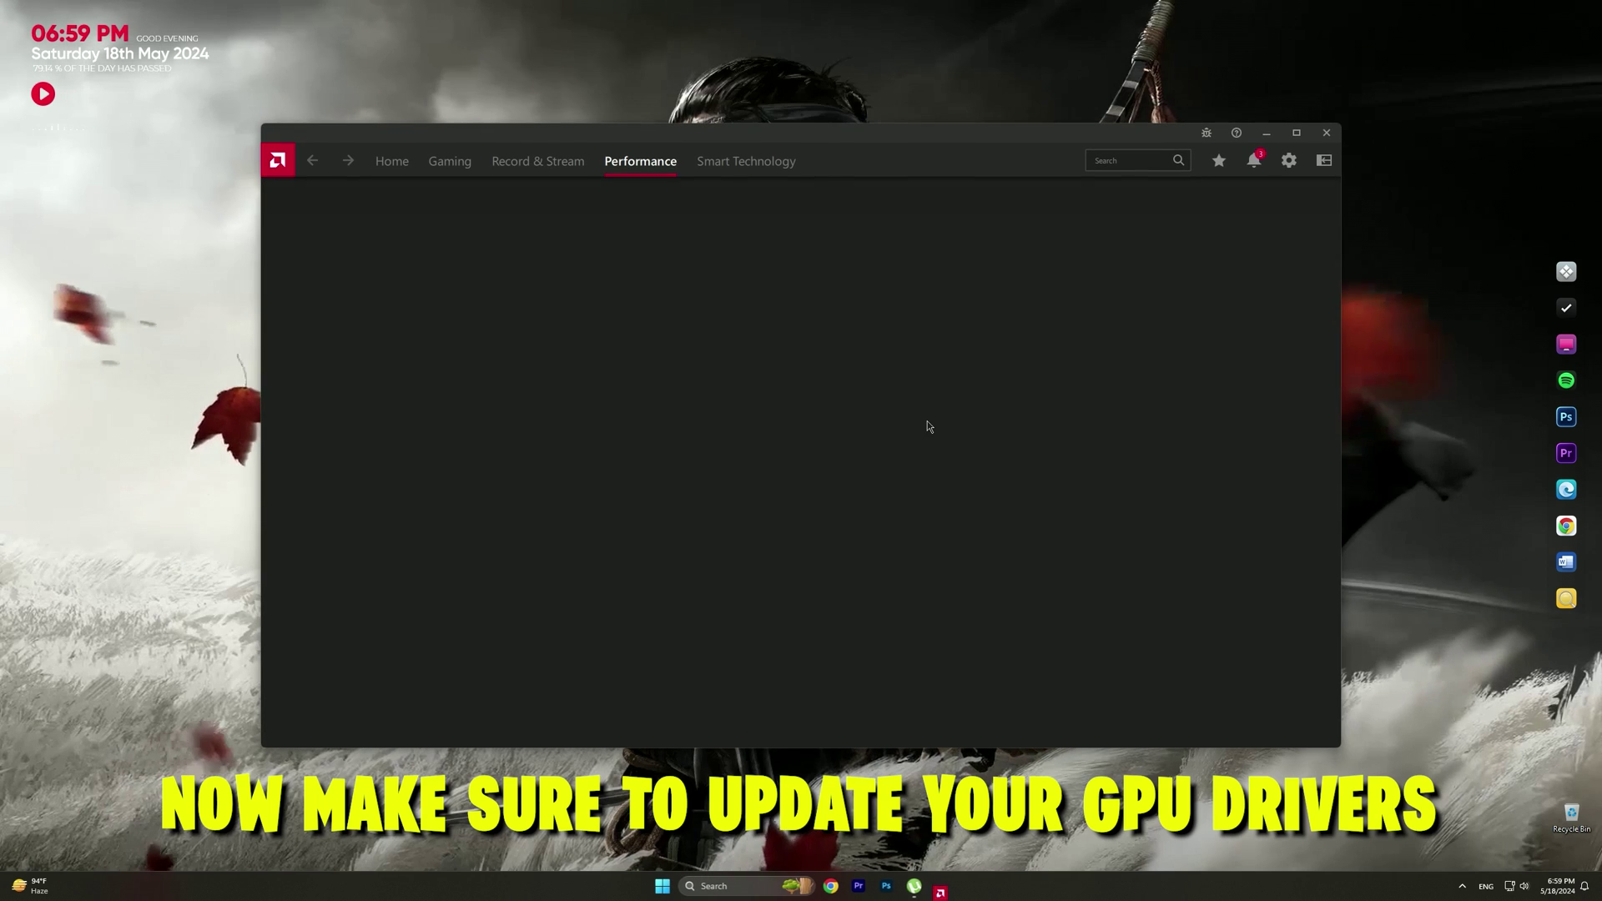
click(1289, 160)
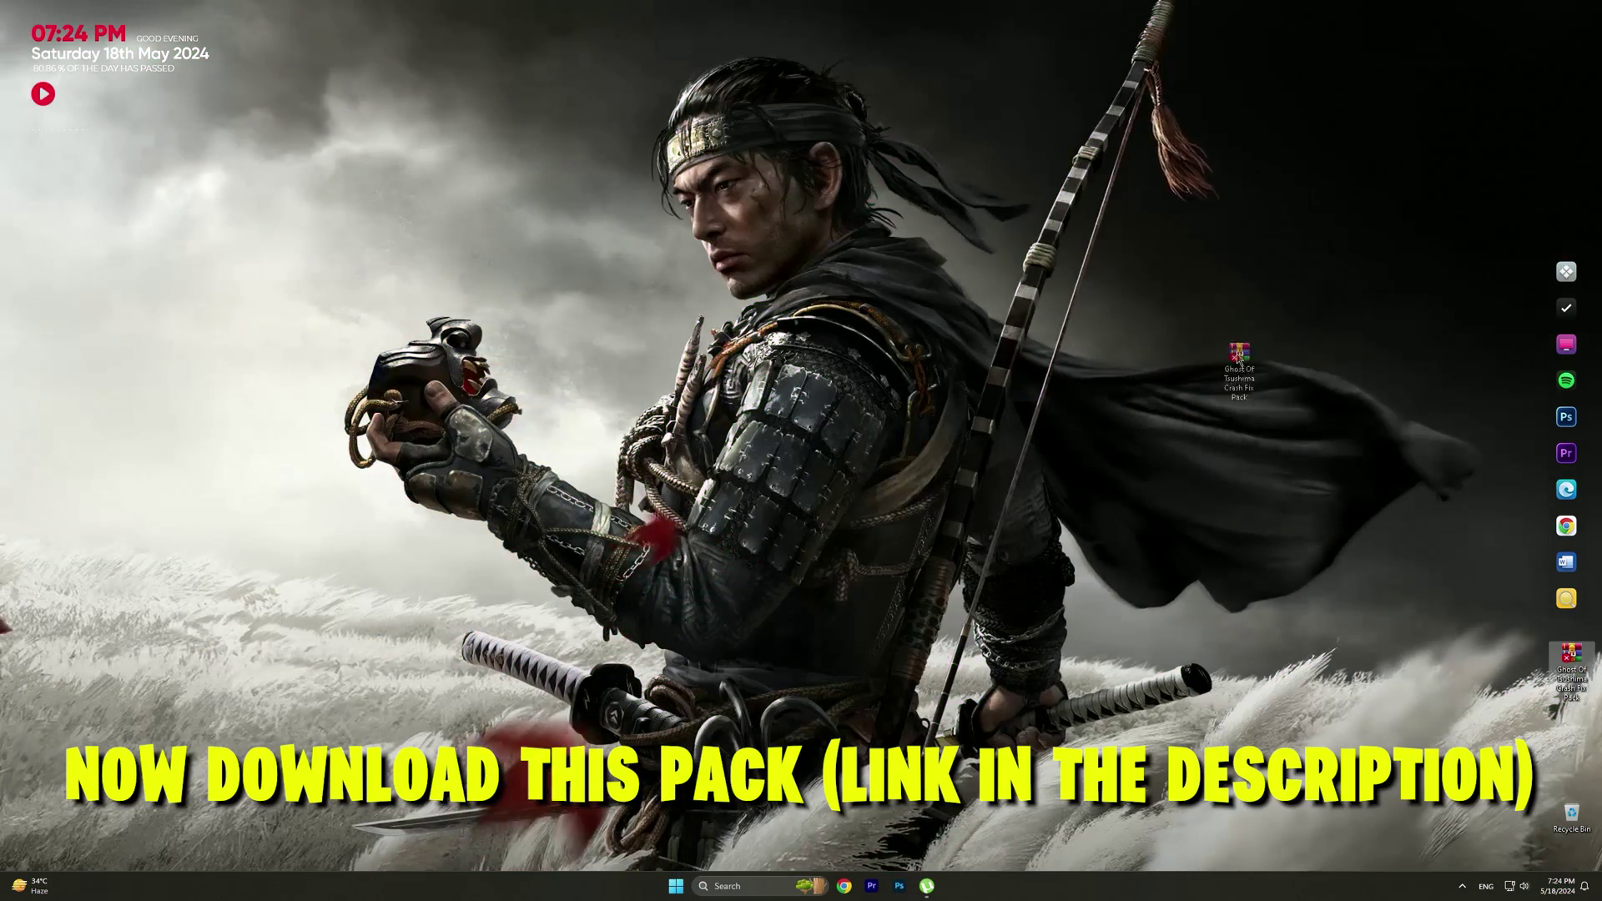
- Extract the Fortnite Crash Fix PACK folder from the Ghost Of Tsushima Crash Fix Pack archive to the desktop and close the archive
drag(1241, 361, 1229, 296)
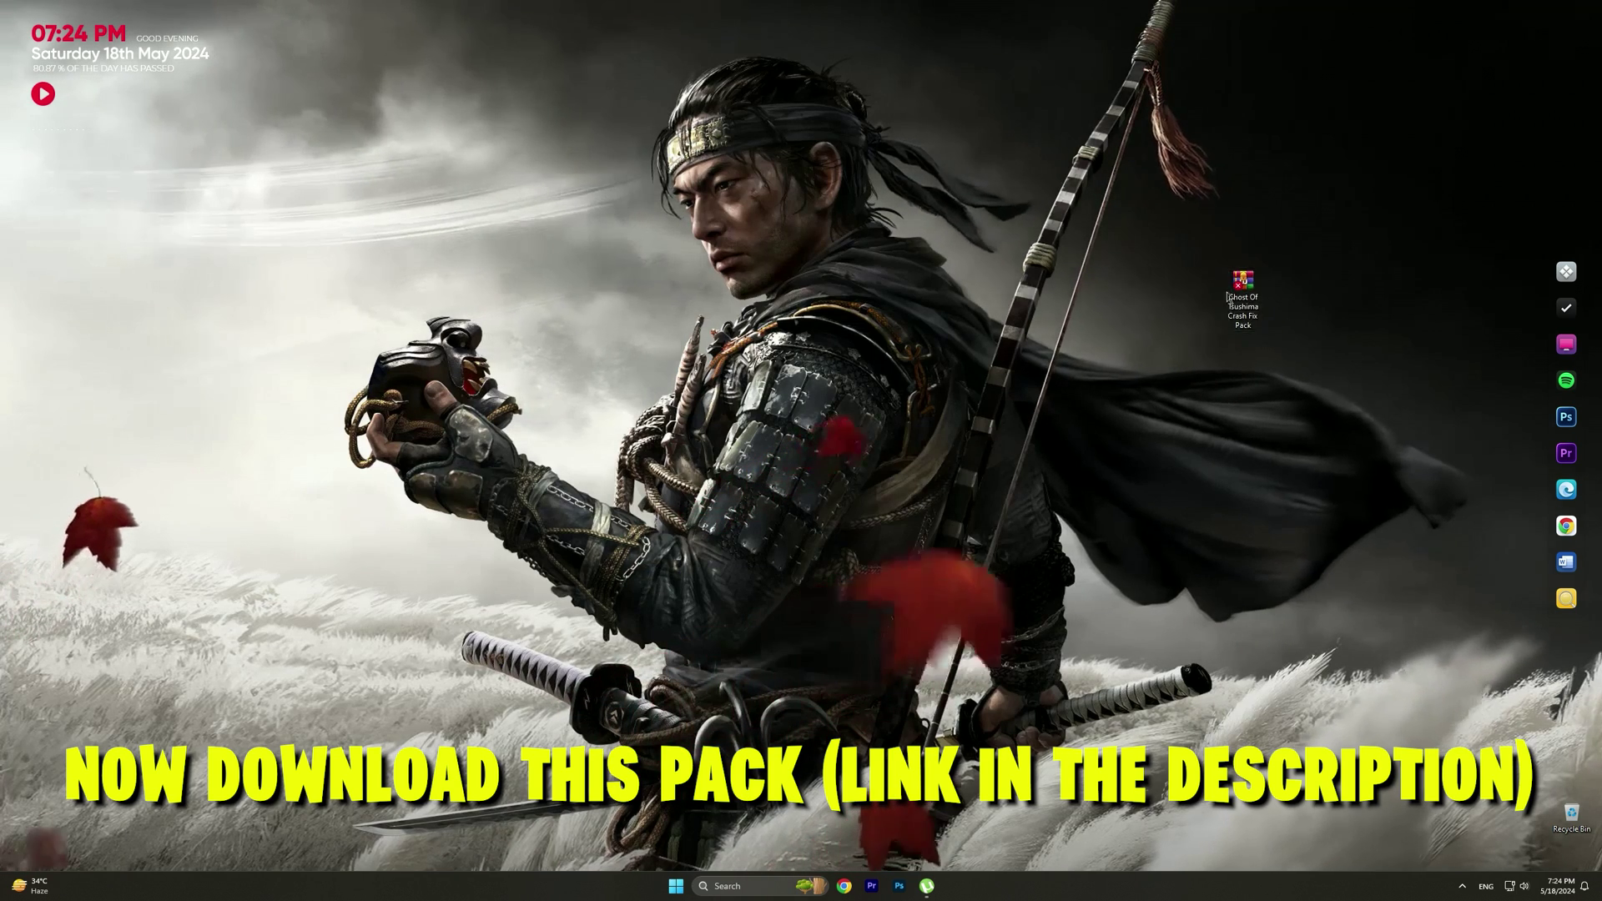
double_click(1240, 292)
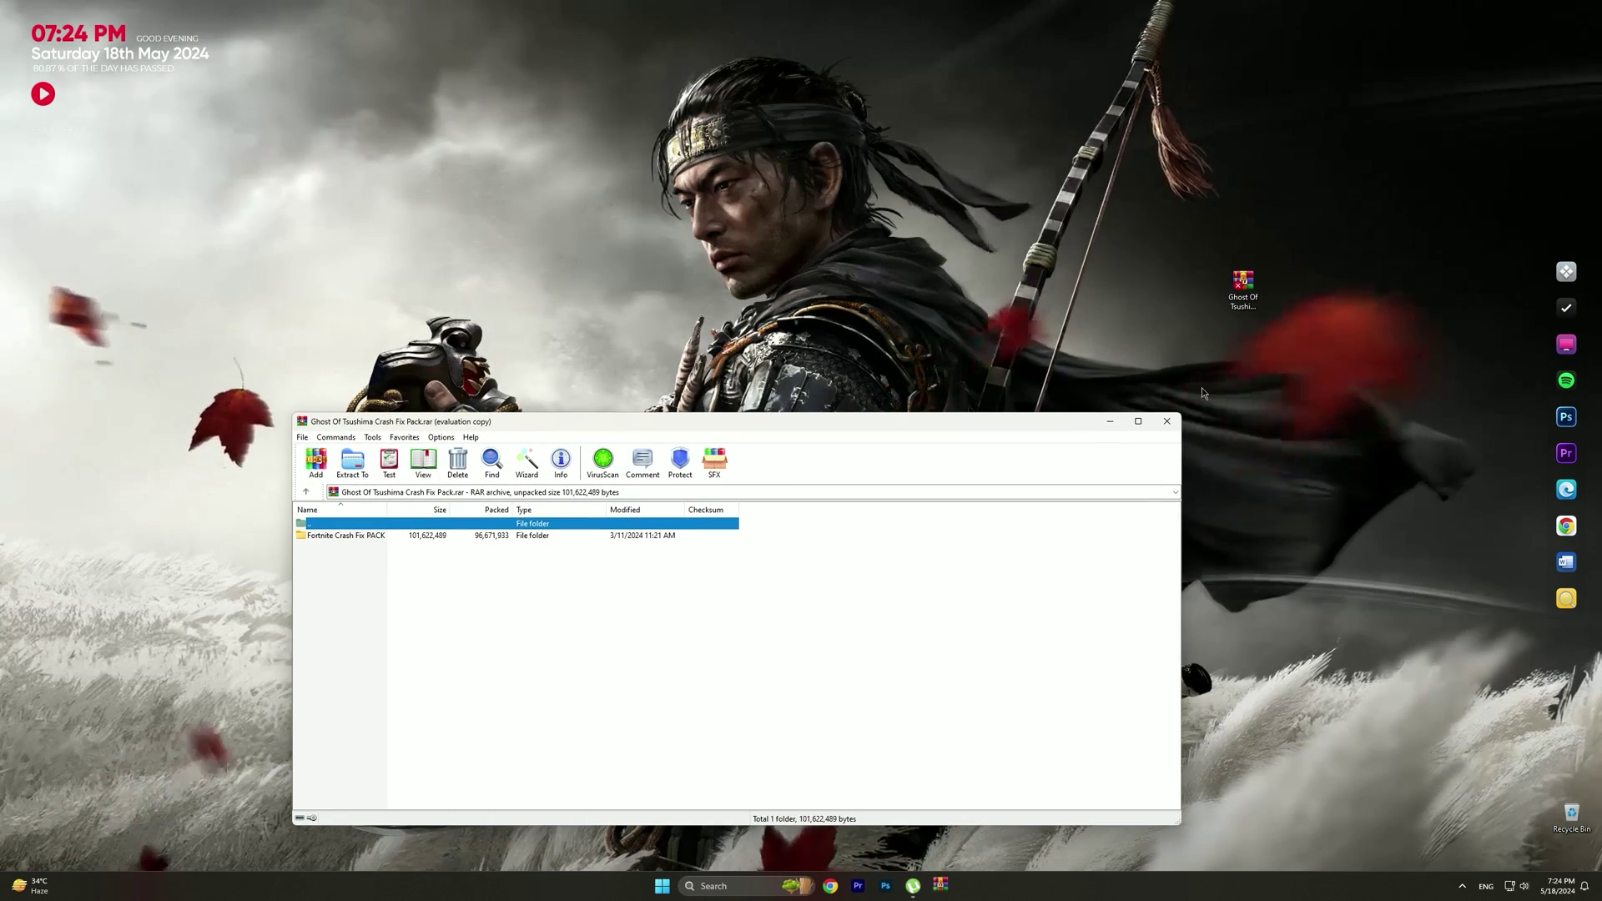
drag(358, 536, 1267, 526)
click(1166, 422)
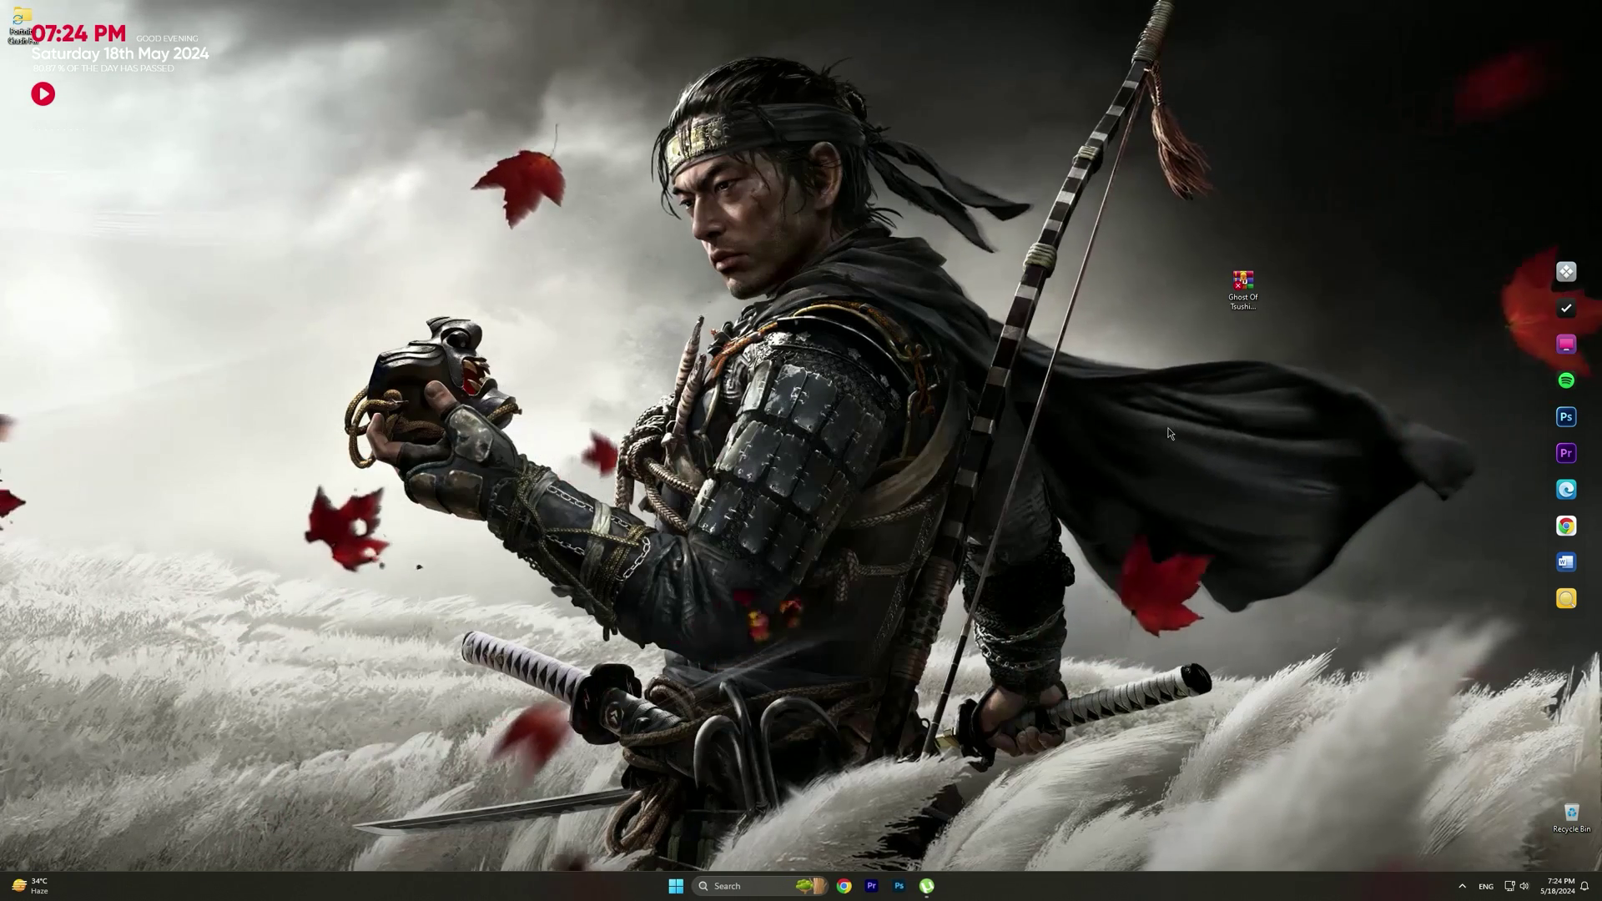
right_click(1273, 414)
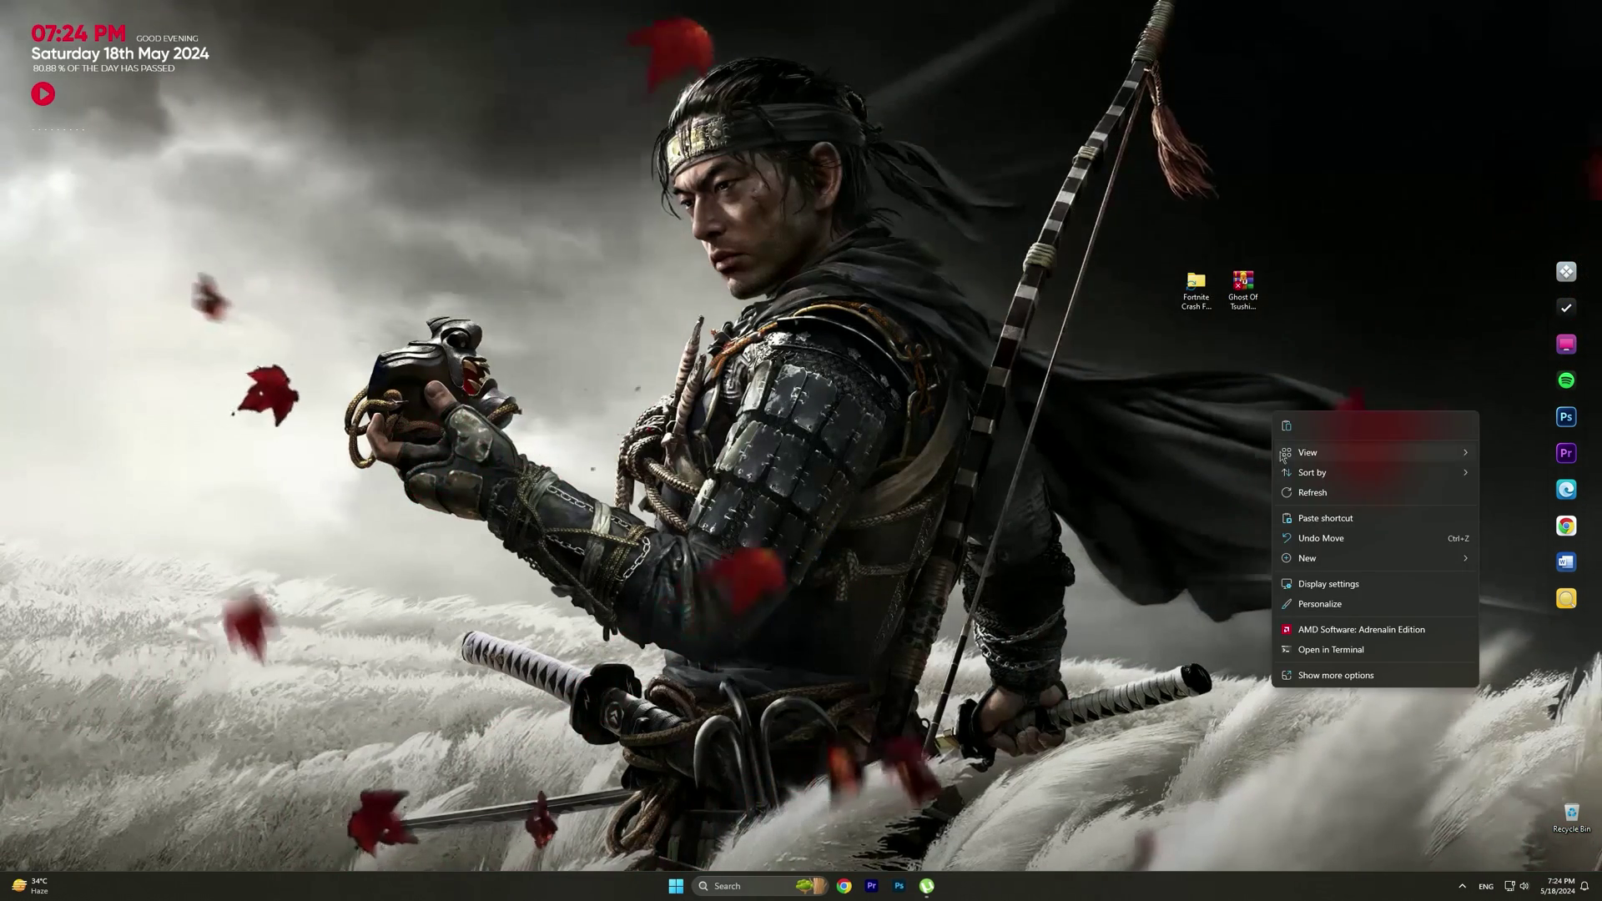
key(Escape)
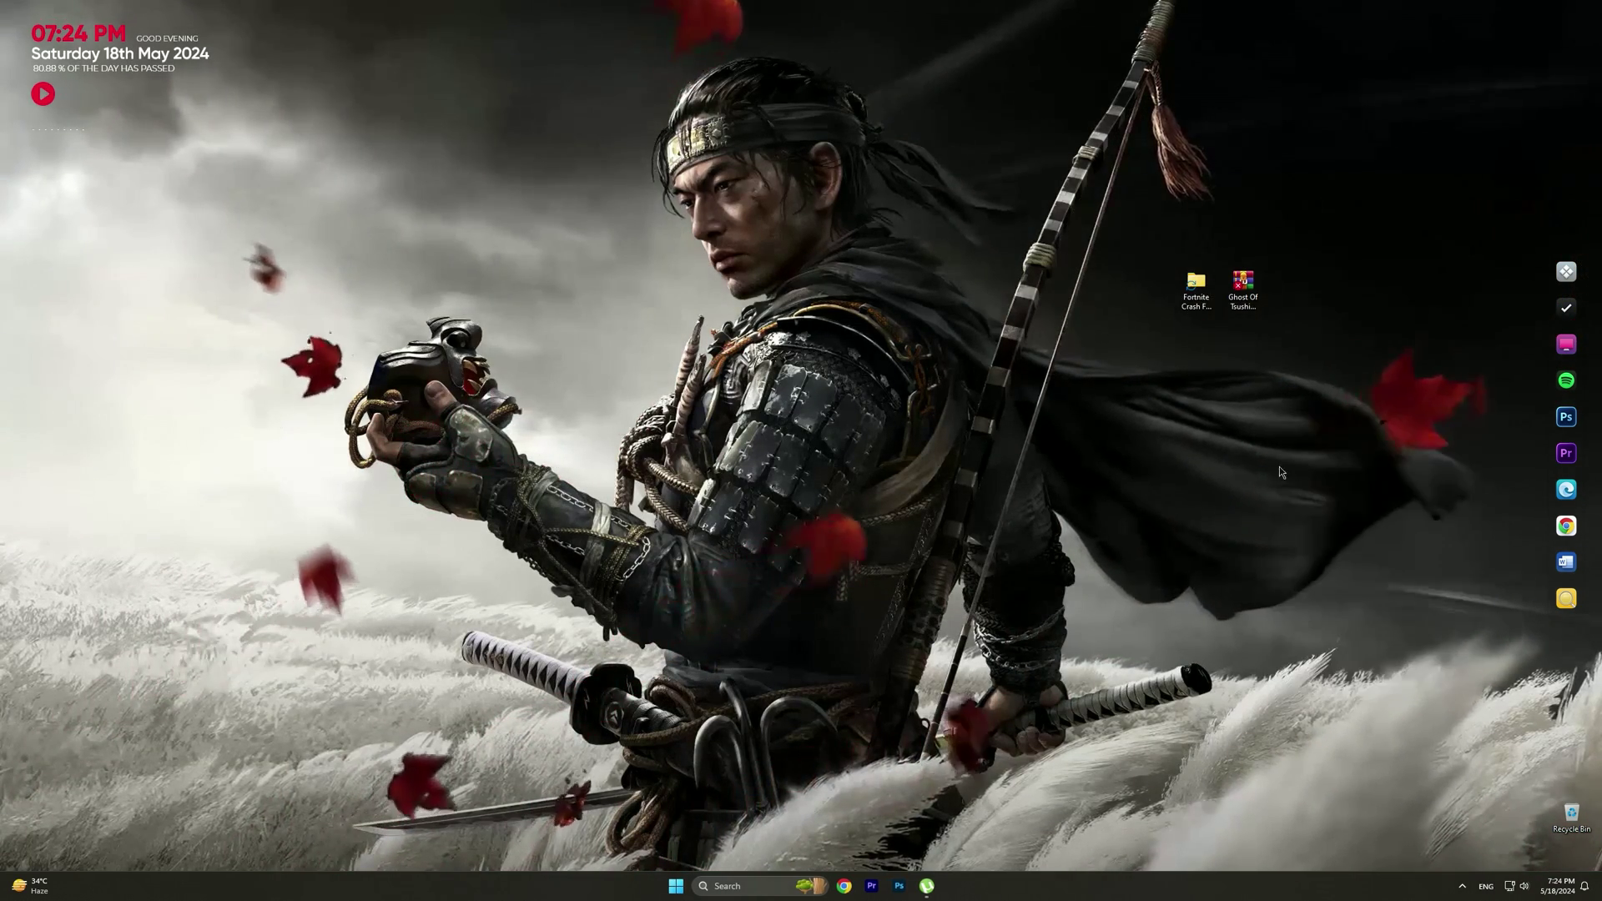
- Add the Ghost of Tsushima High Priority entries from the extracted pack's Ghost of Tsushima Crash Fix folder to the Windows registry
double_click(1196, 295)
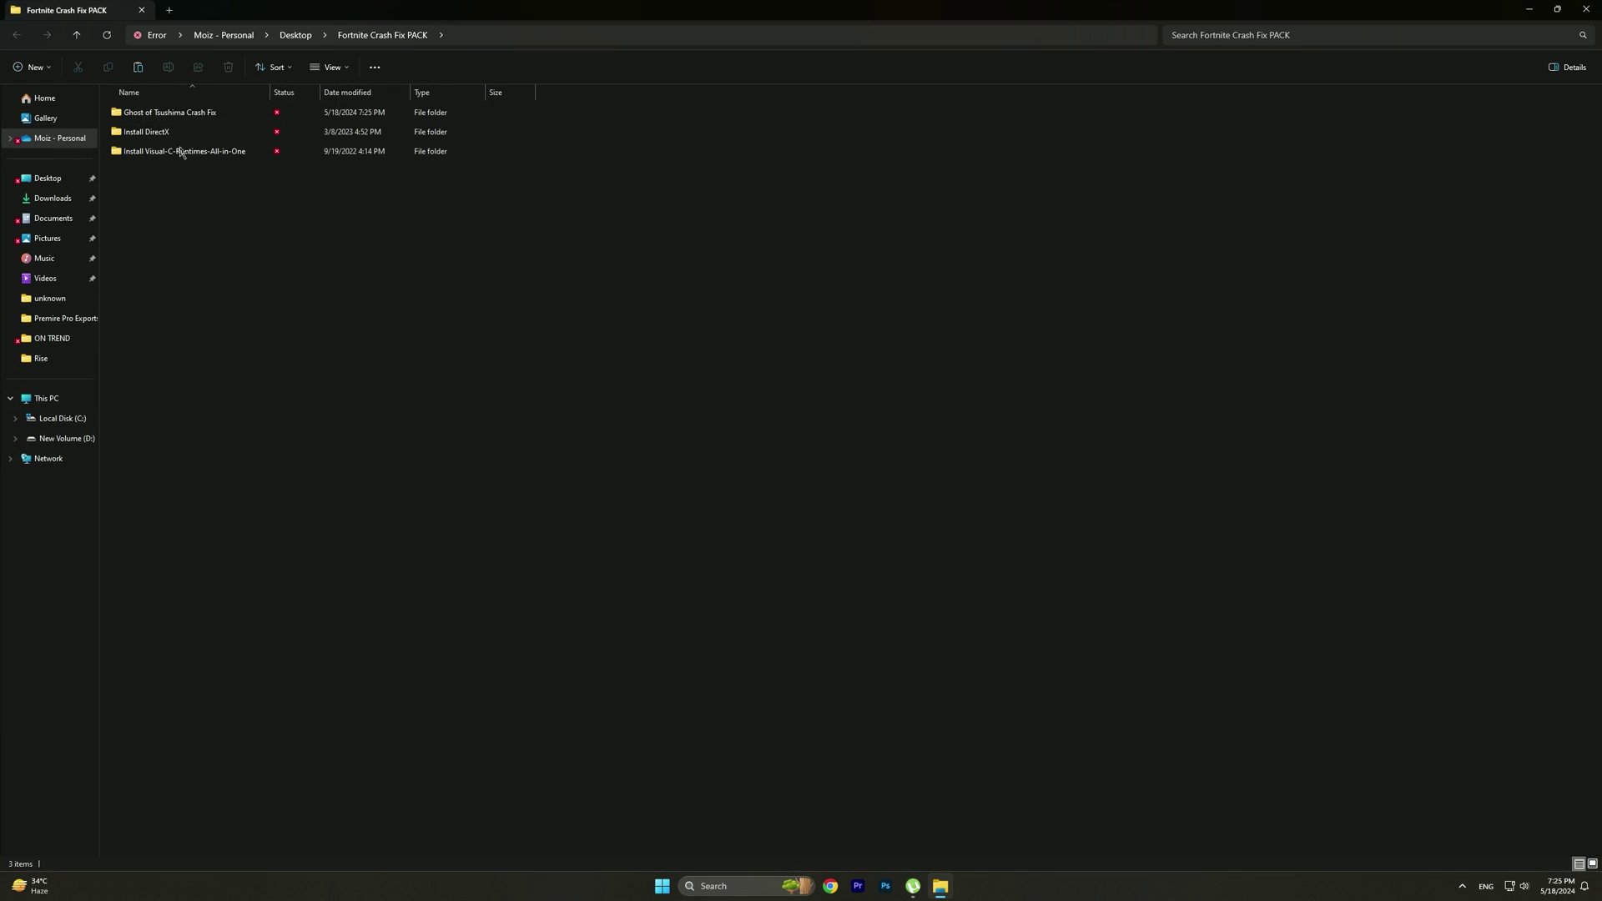
double_click(169, 116)
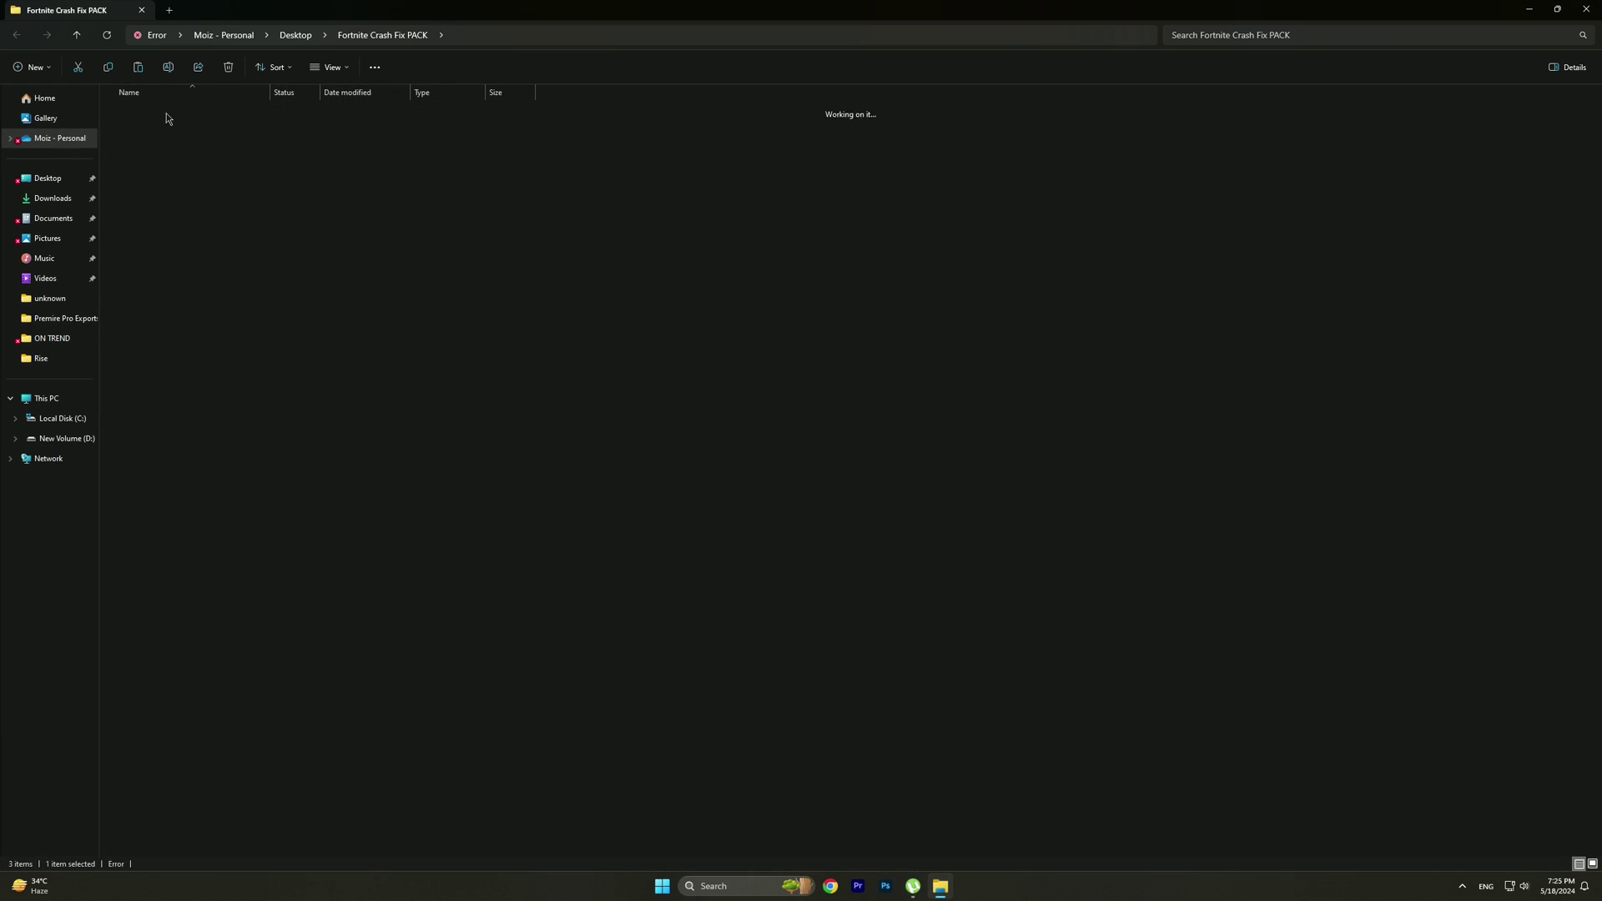
click(201, 114)
double_click(201, 114)
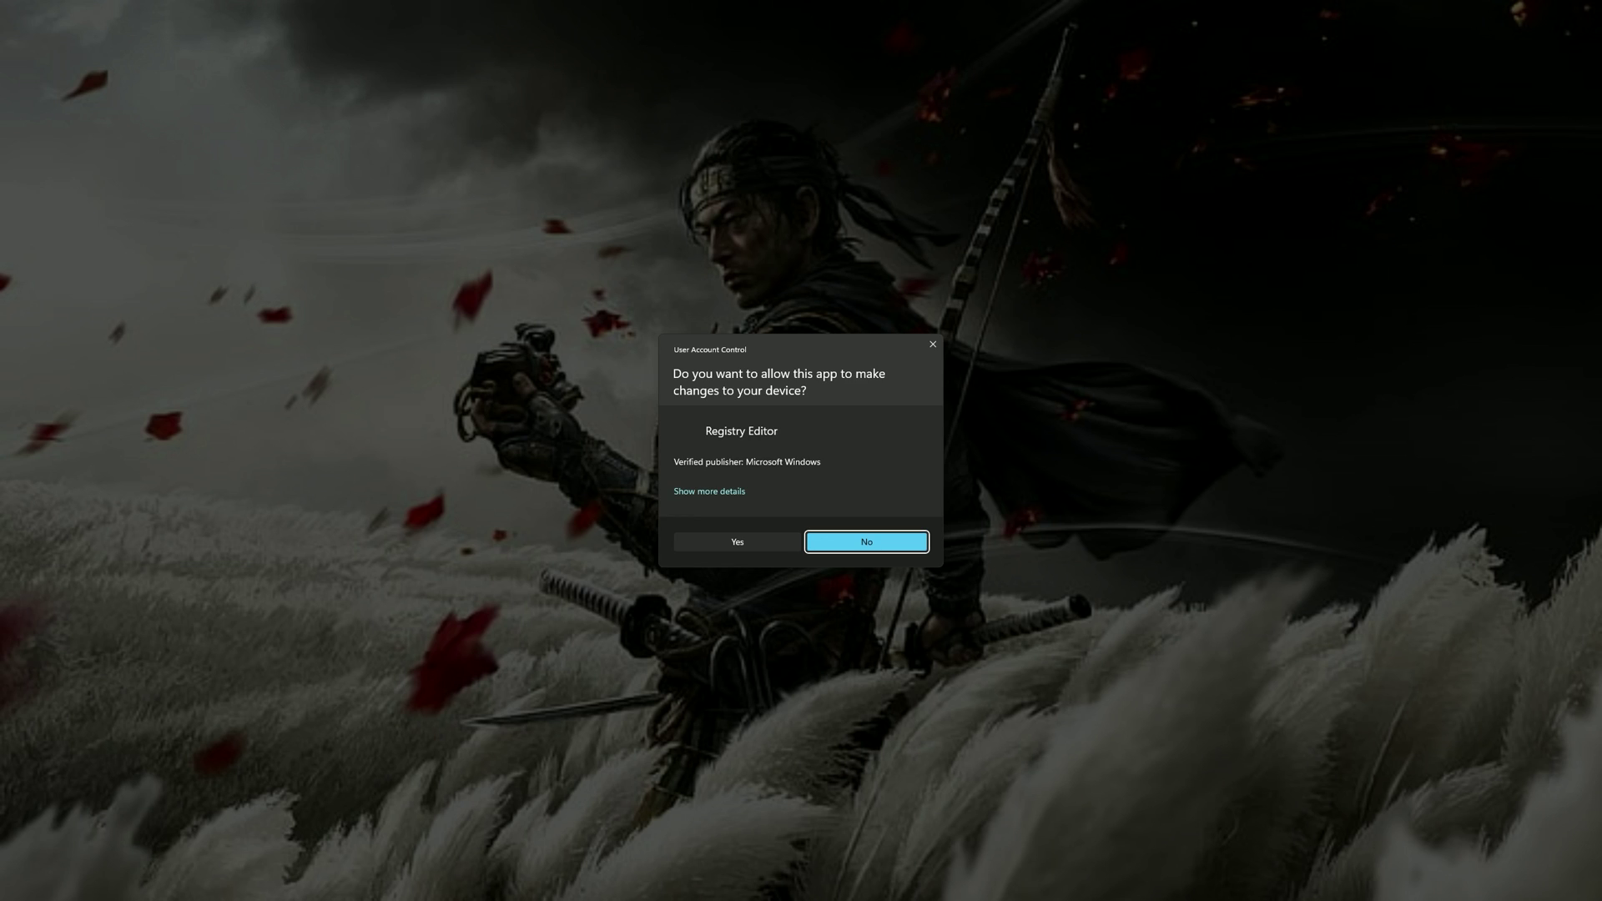
click(738, 541)
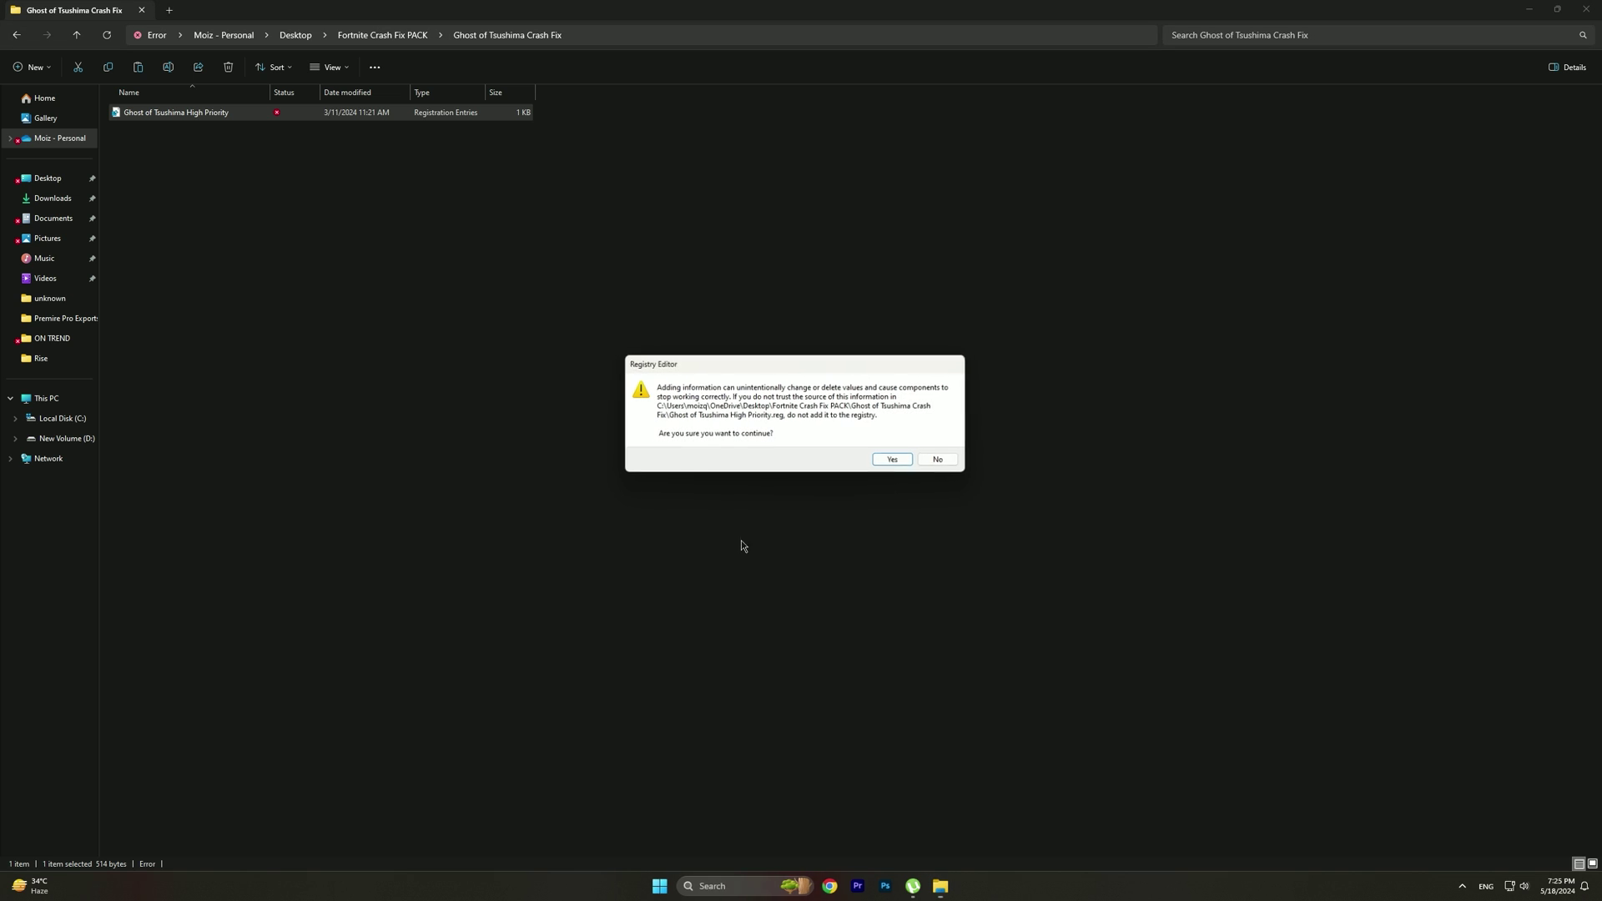
click(895, 463)
click(942, 447)
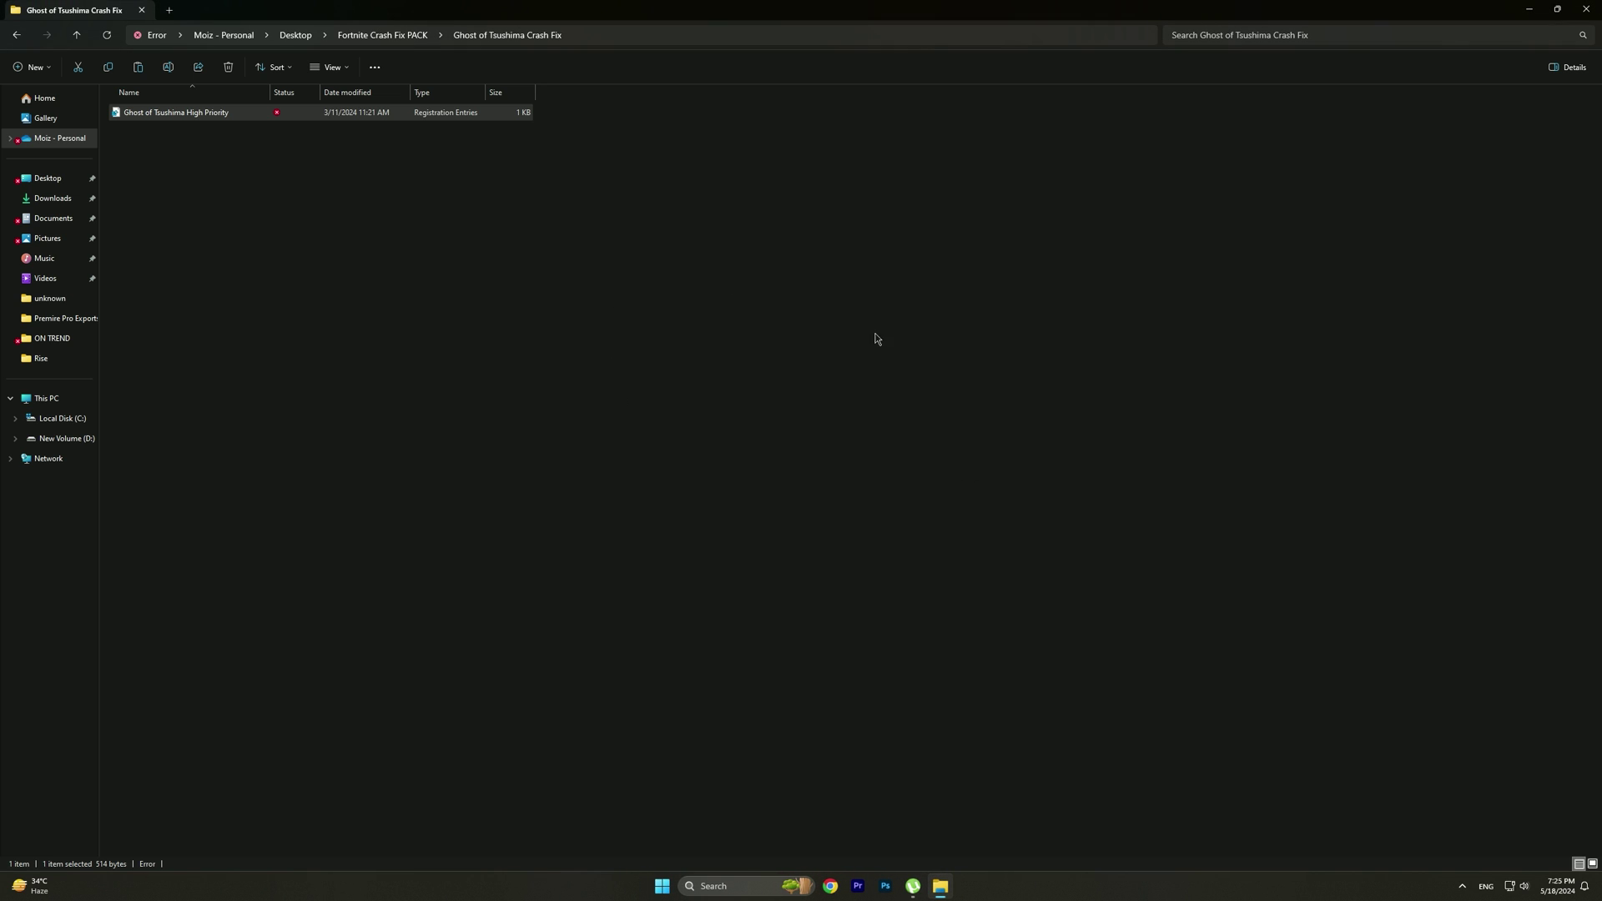
- Launch the DirectX setup from the pack's Install DirectX folder and allow it to make changes to the device
click(17, 36)
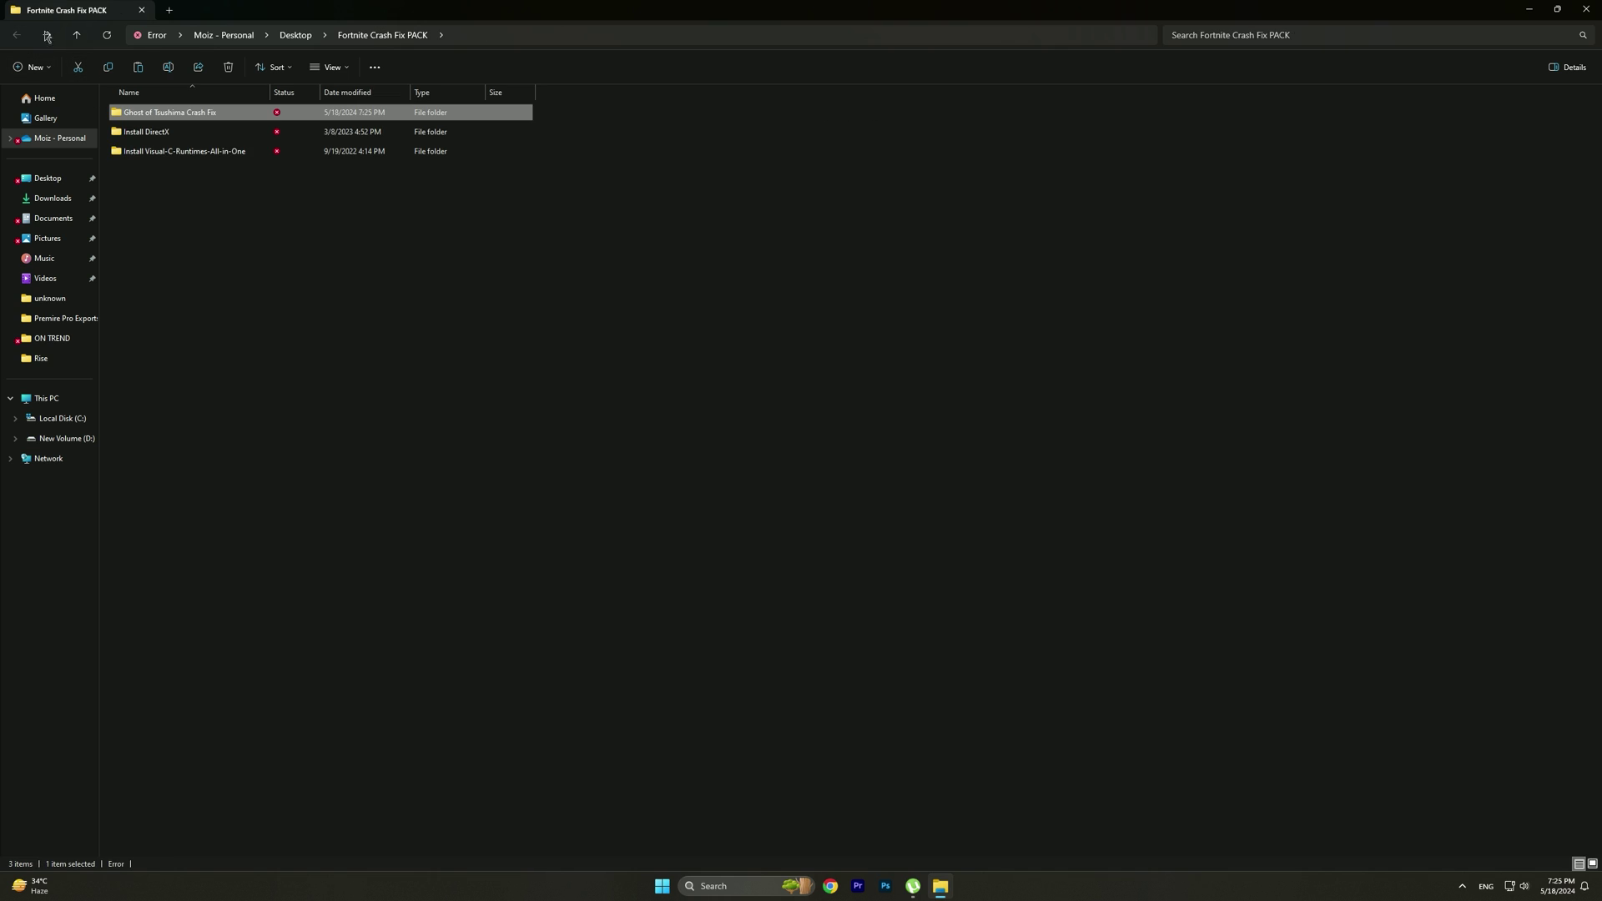
double_click(167, 133)
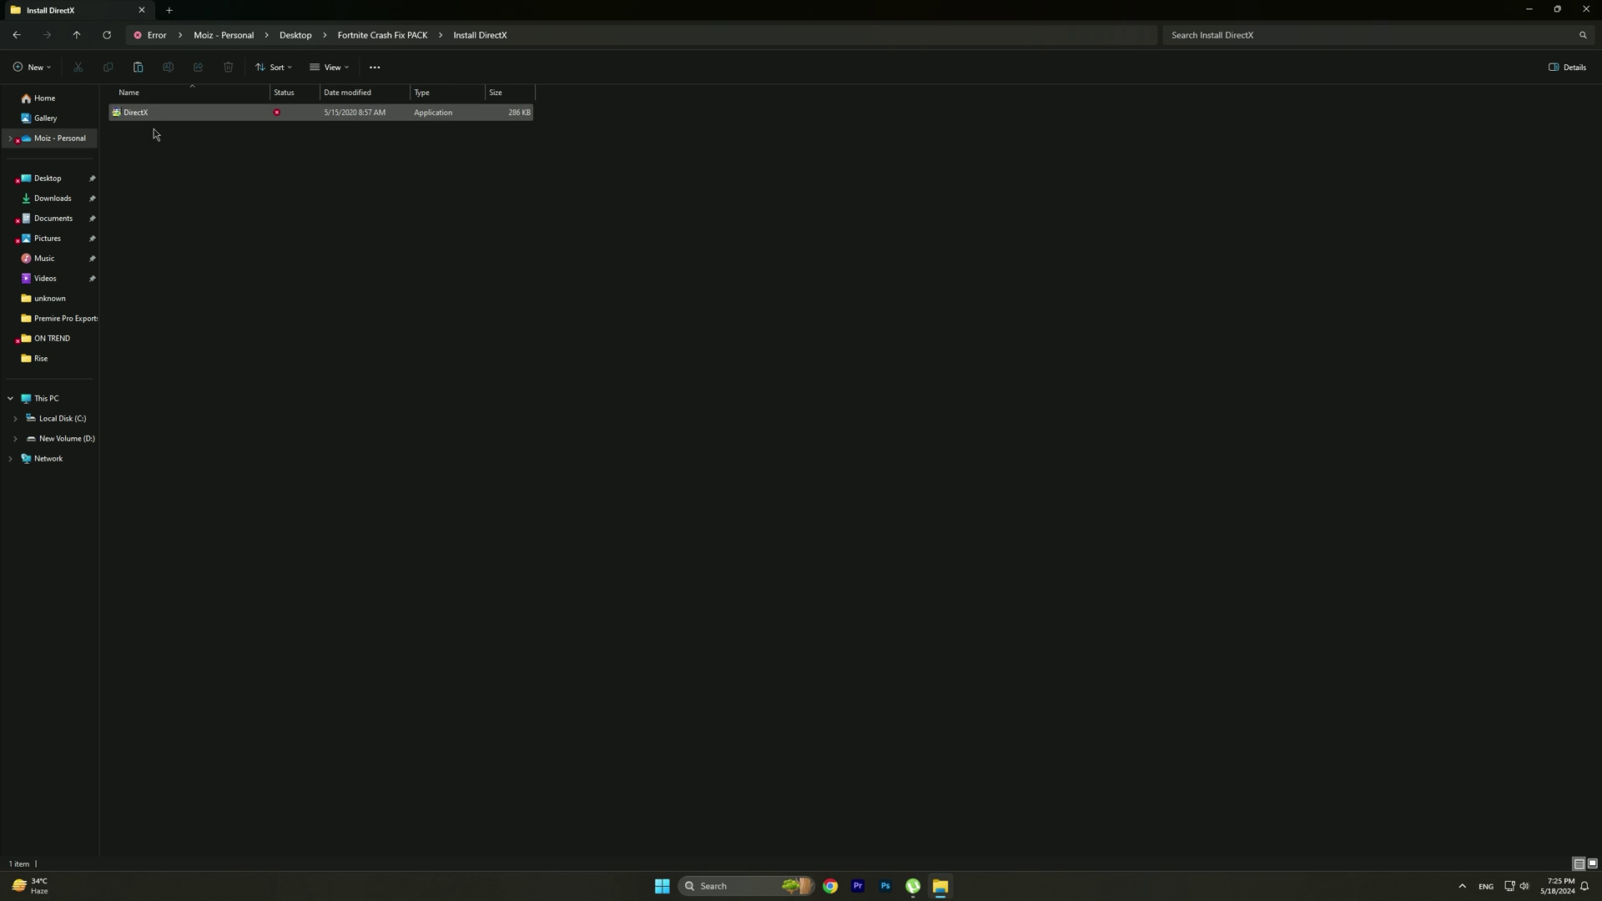
double_click(167, 114)
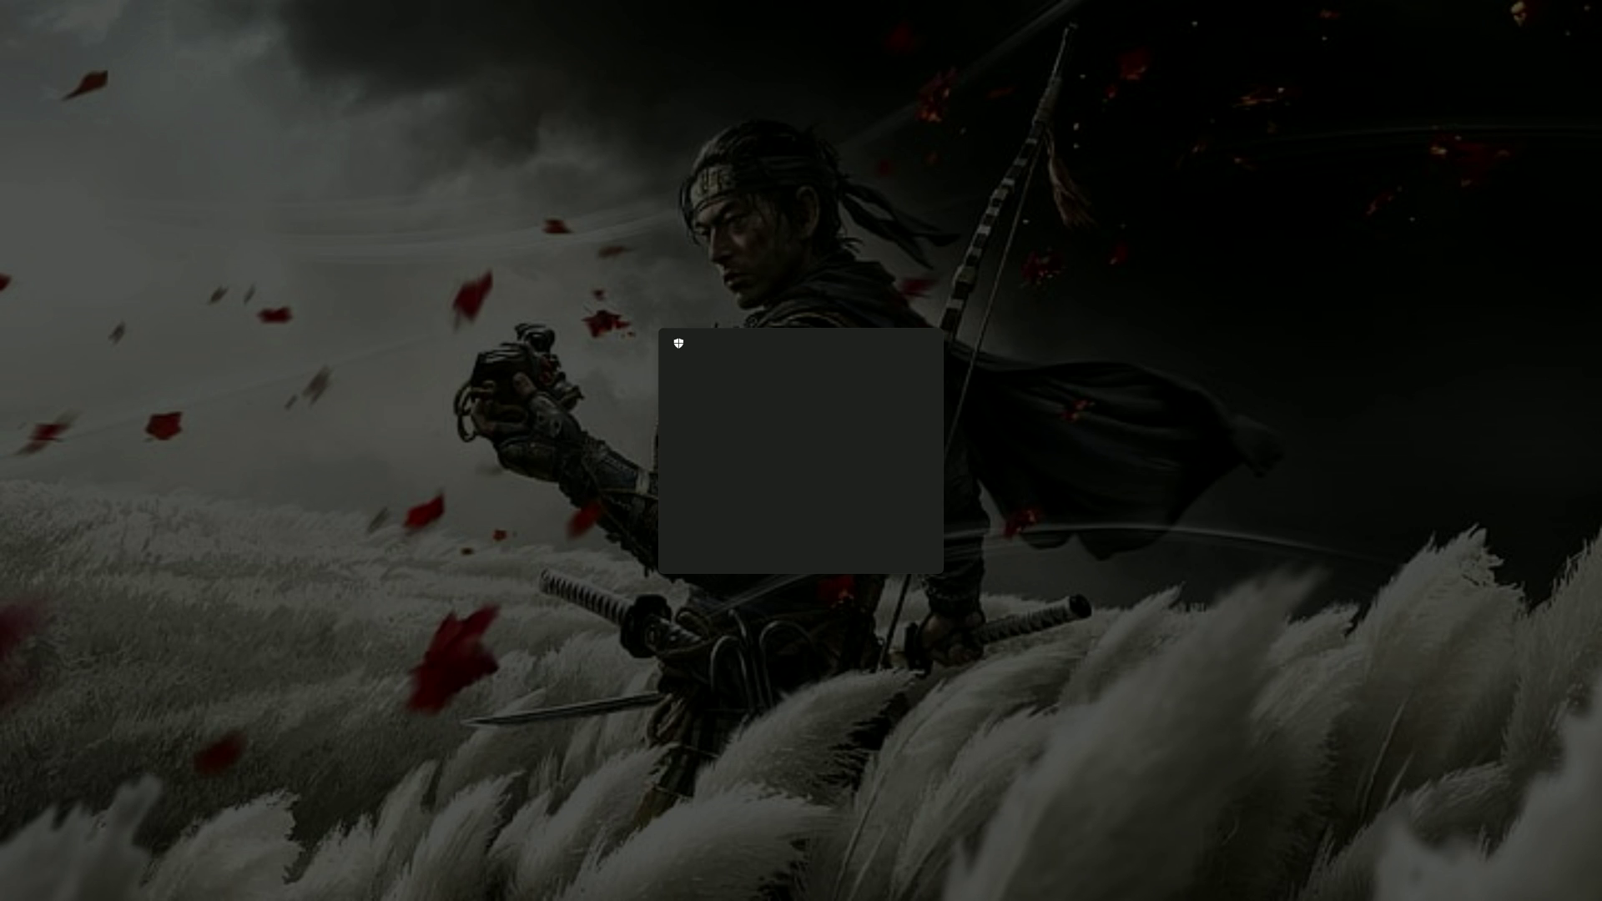
click(868, 548)
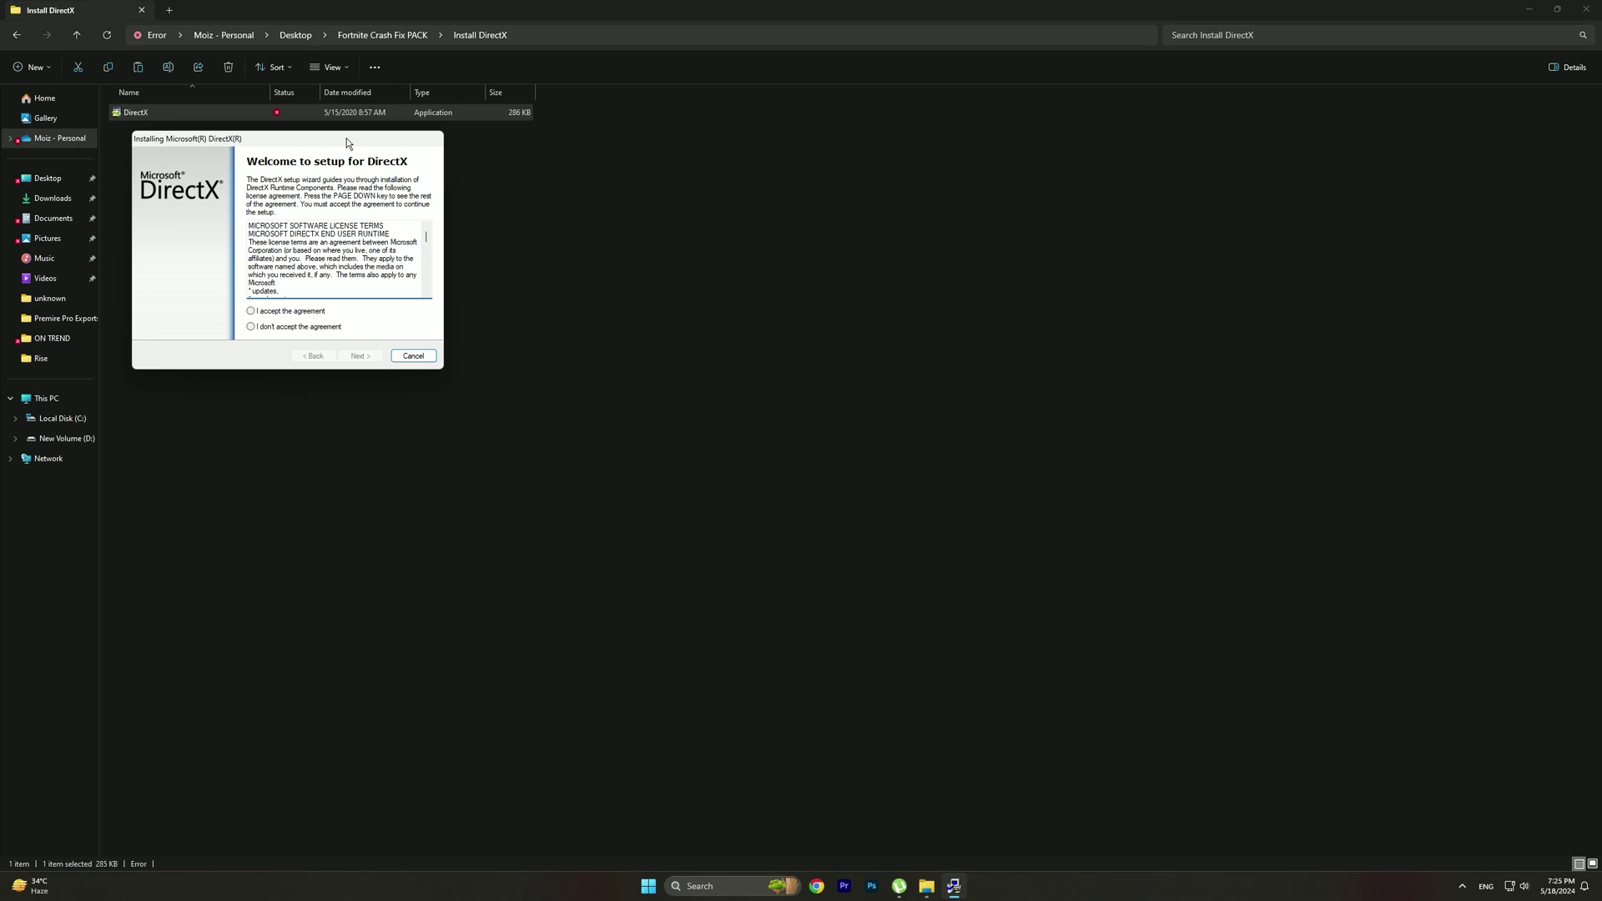
- Accept the DirectX license agreement and complete the setup without installing the Bing Bar
drag(346, 138, 876, 287)
click(820, 460)
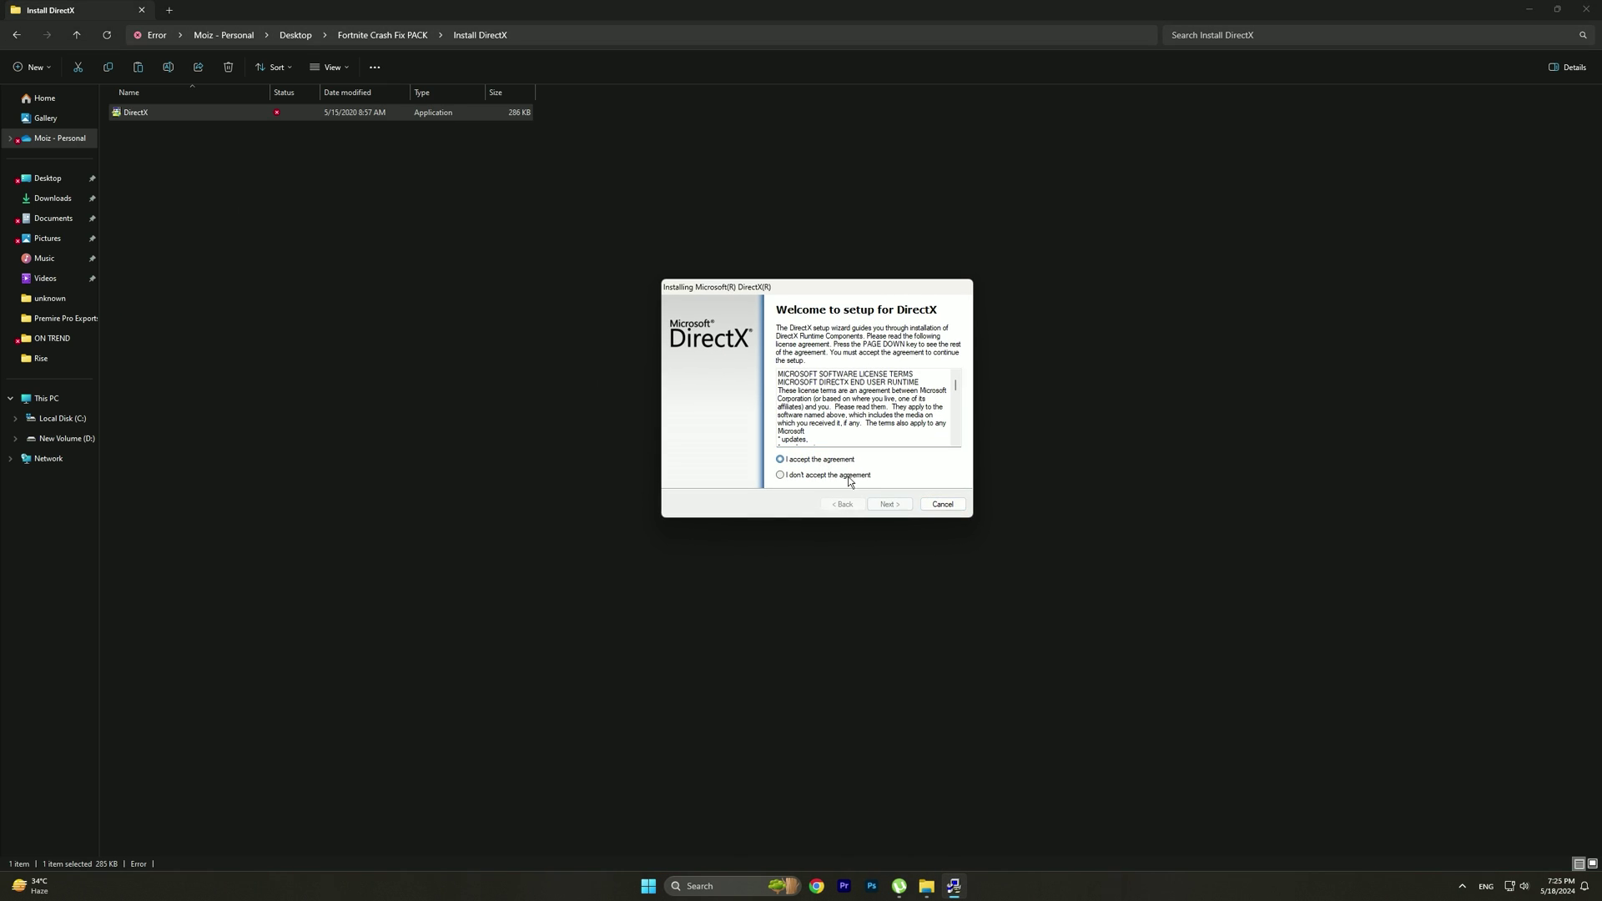
click(895, 507)
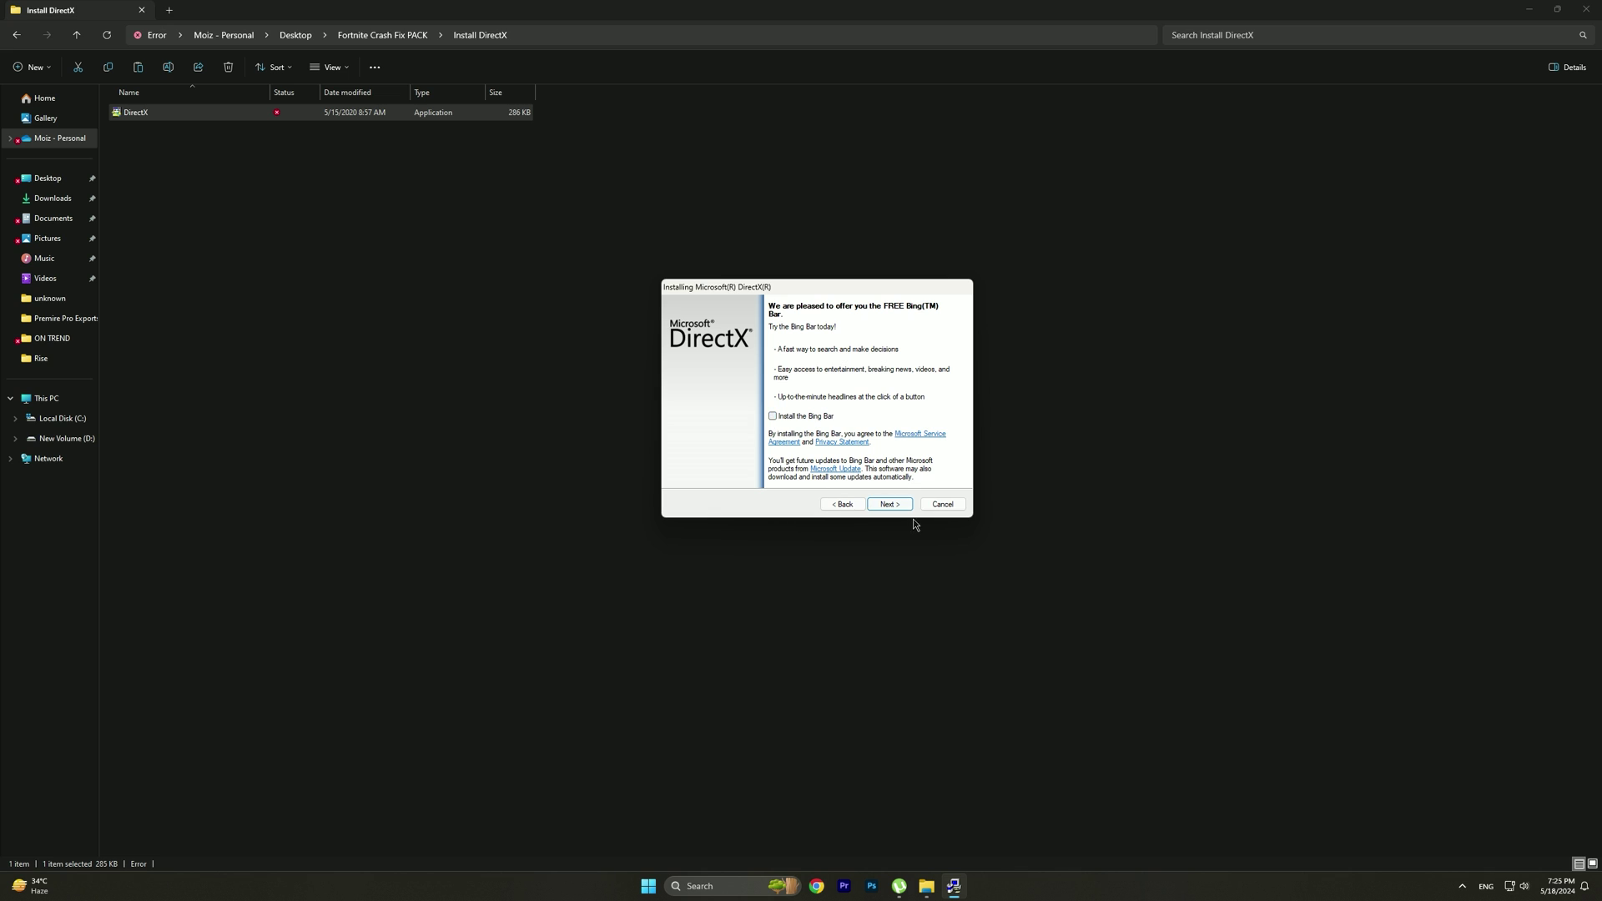
click(892, 505)
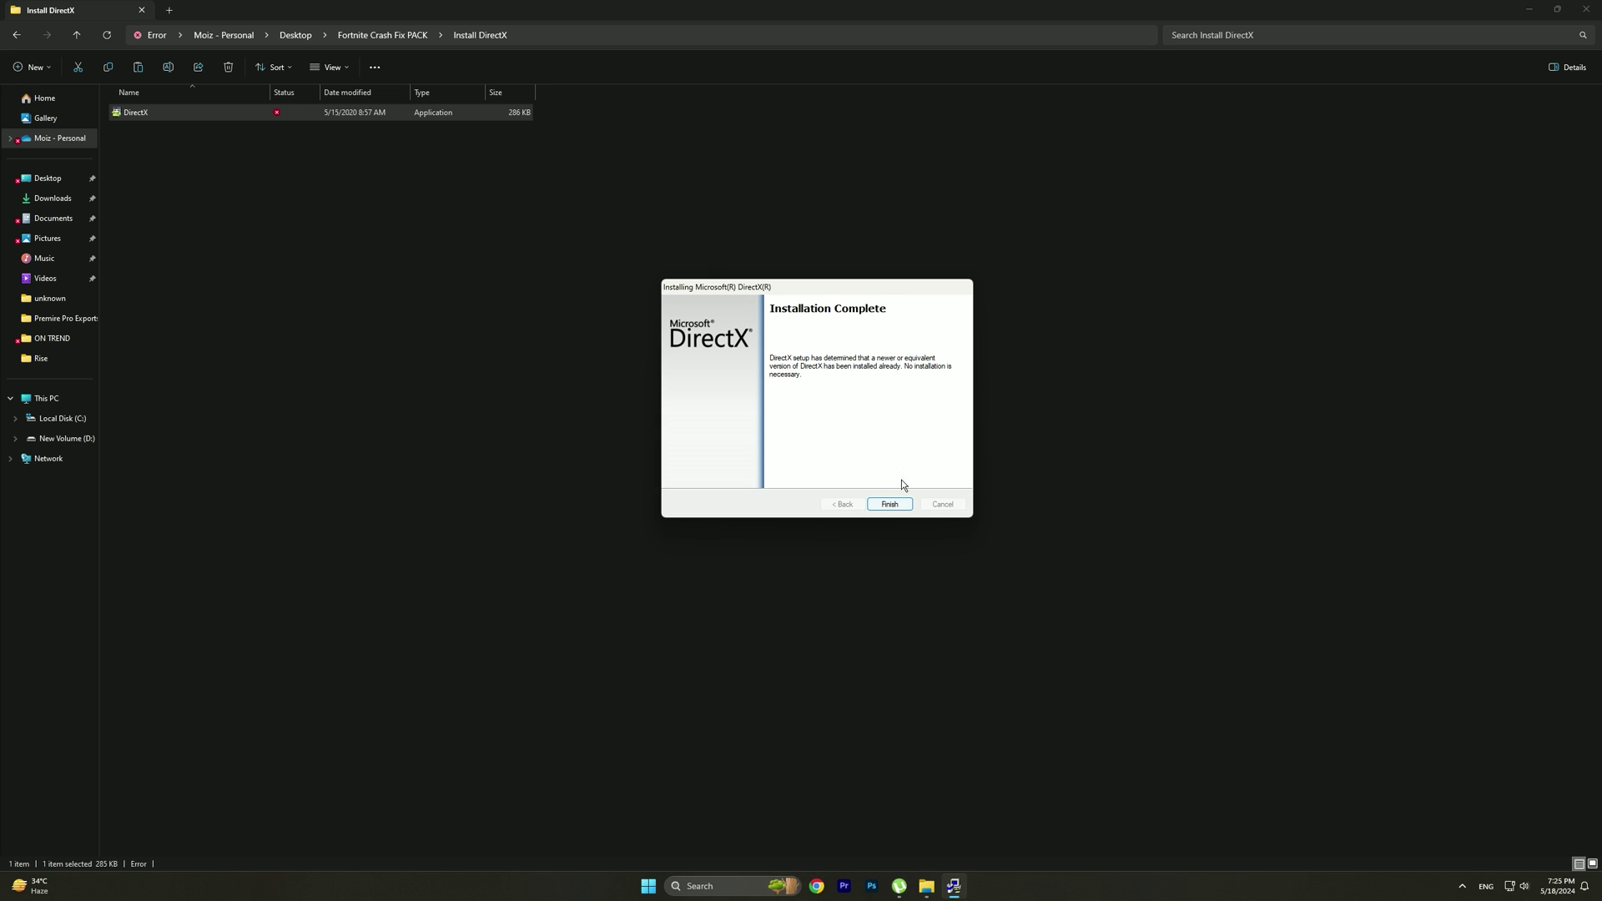
click(890, 504)
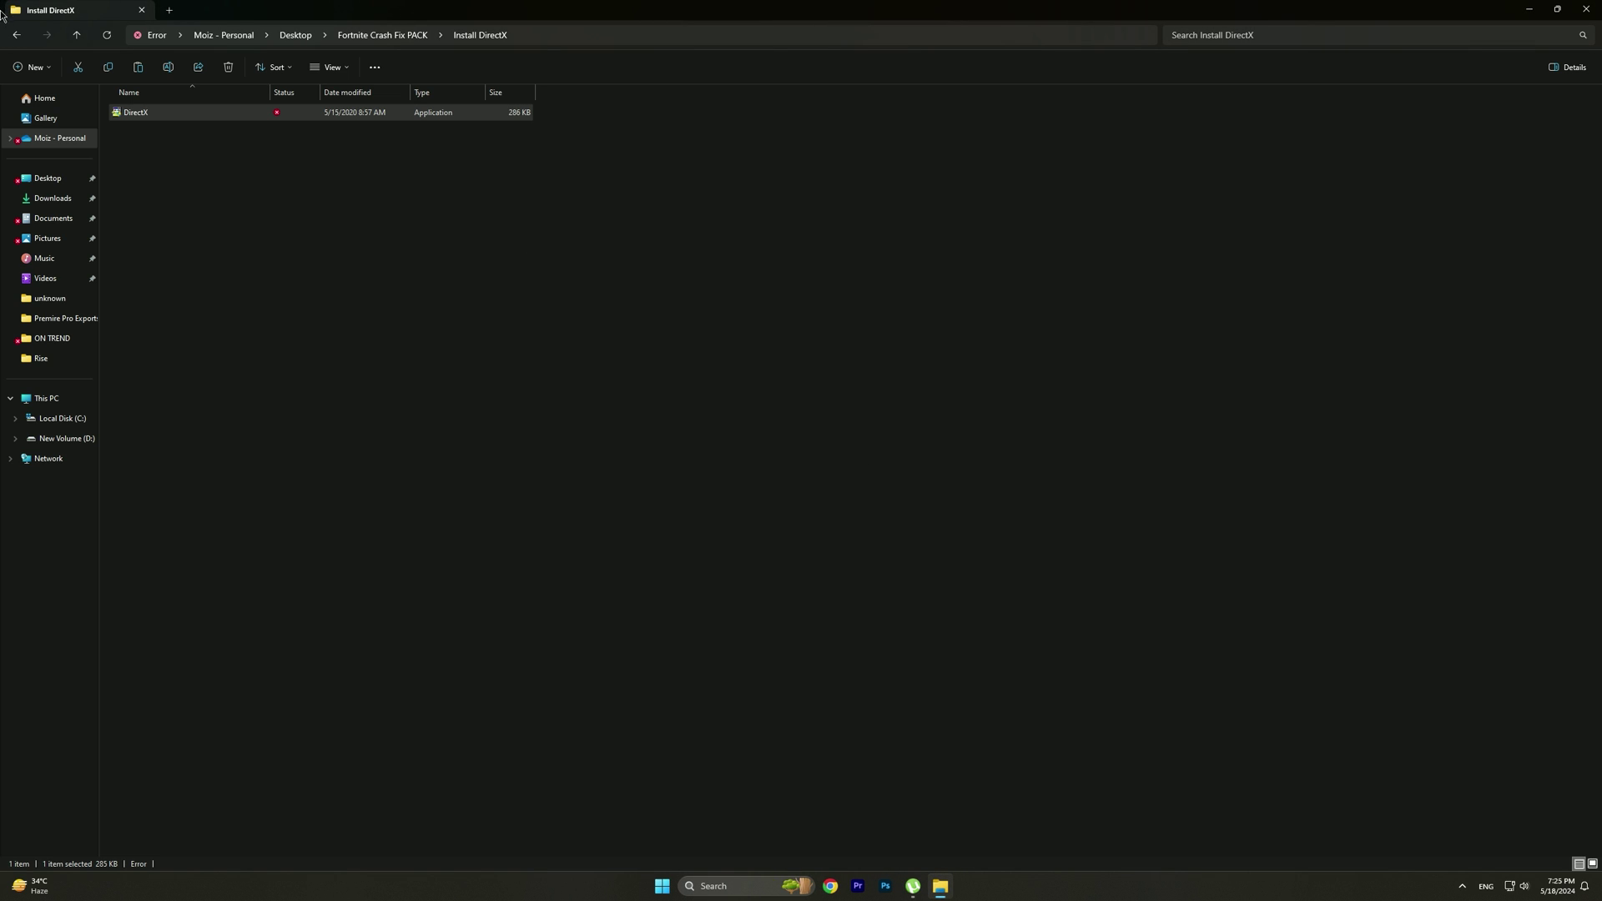
- Run the install_all batch file from the pack's Install Visual-C-Runtimes-All-in-One folder
click(16, 37)
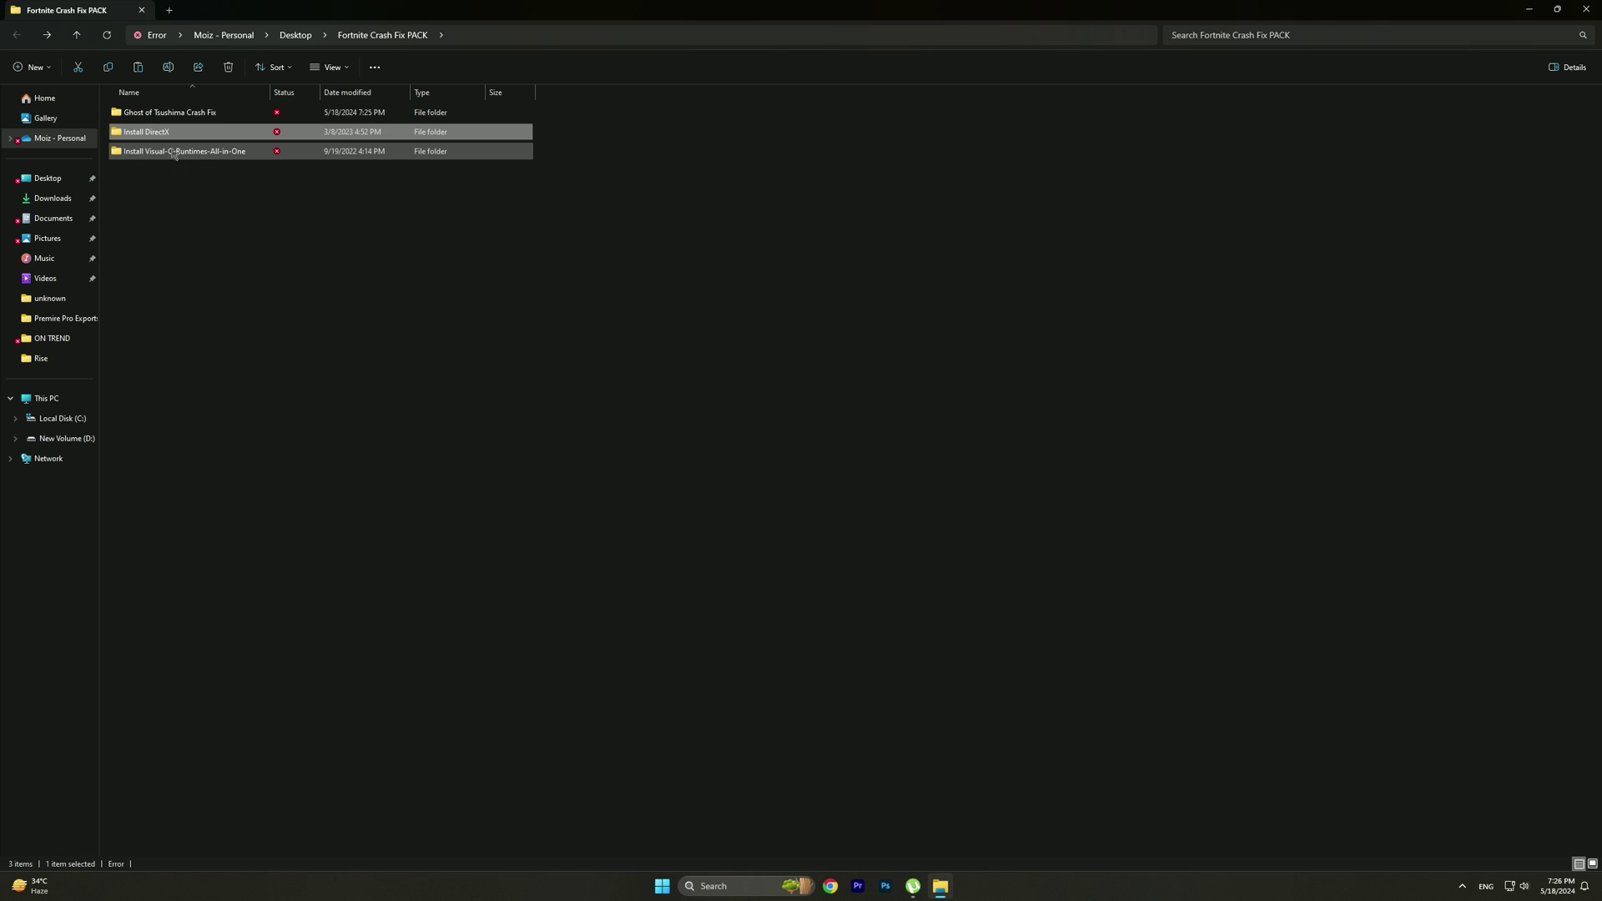
double_click(174, 153)
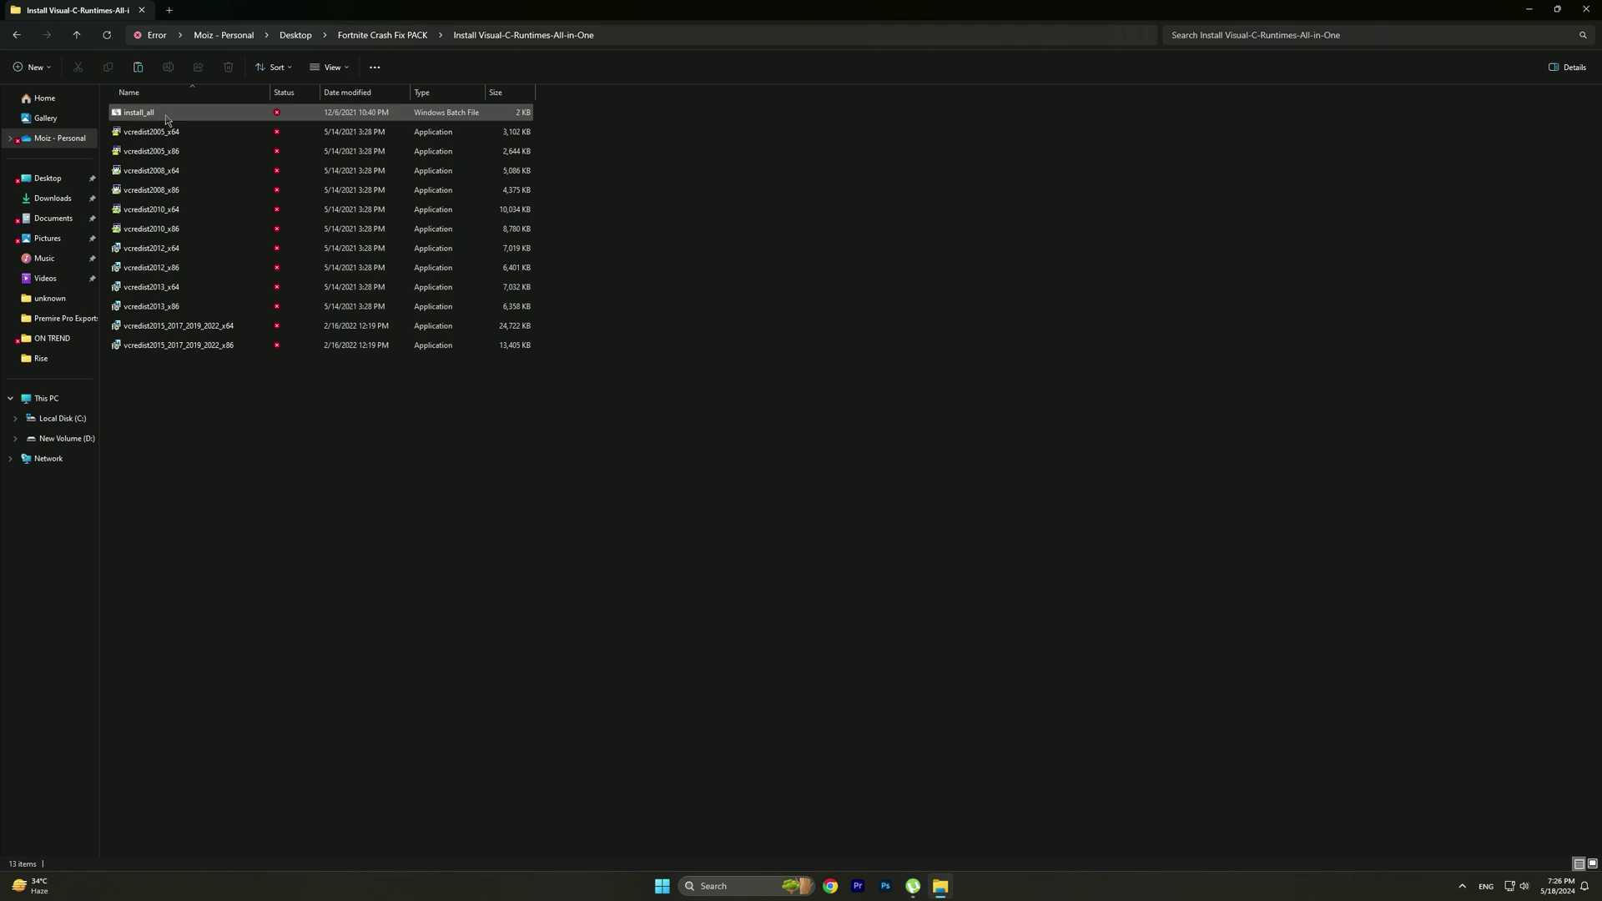
double_click(166, 116)
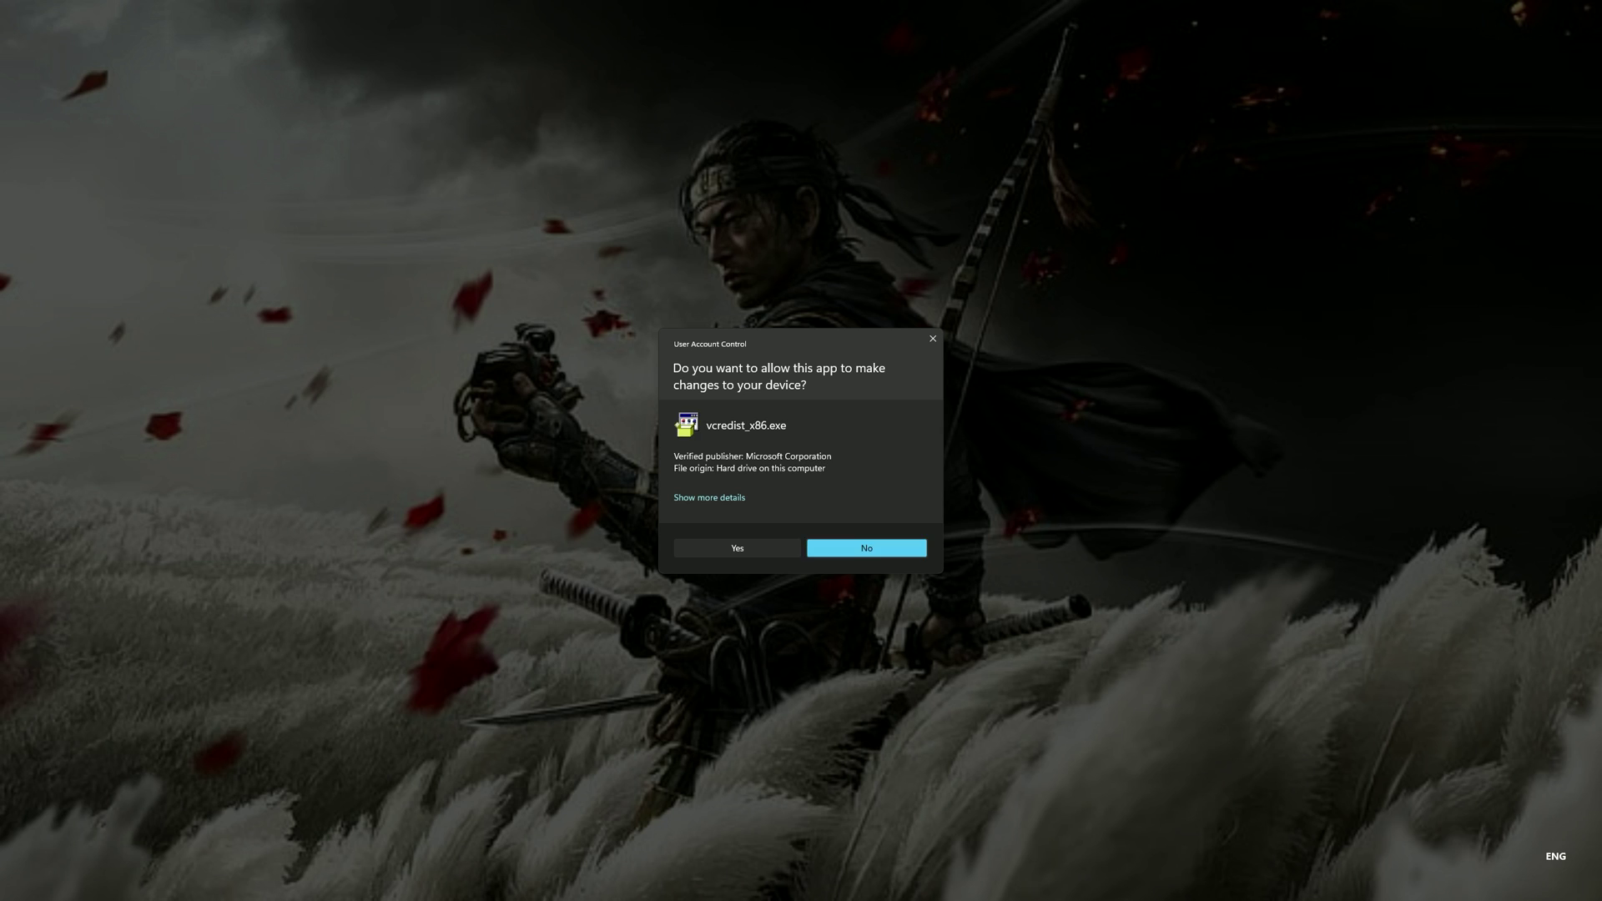
- Allow each Visual C++ redistributable installer to make changes to the device, and return to the Fortnite Crash Fix PACK folder
click(767, 546)
click(769, 548)
click(777, 547)
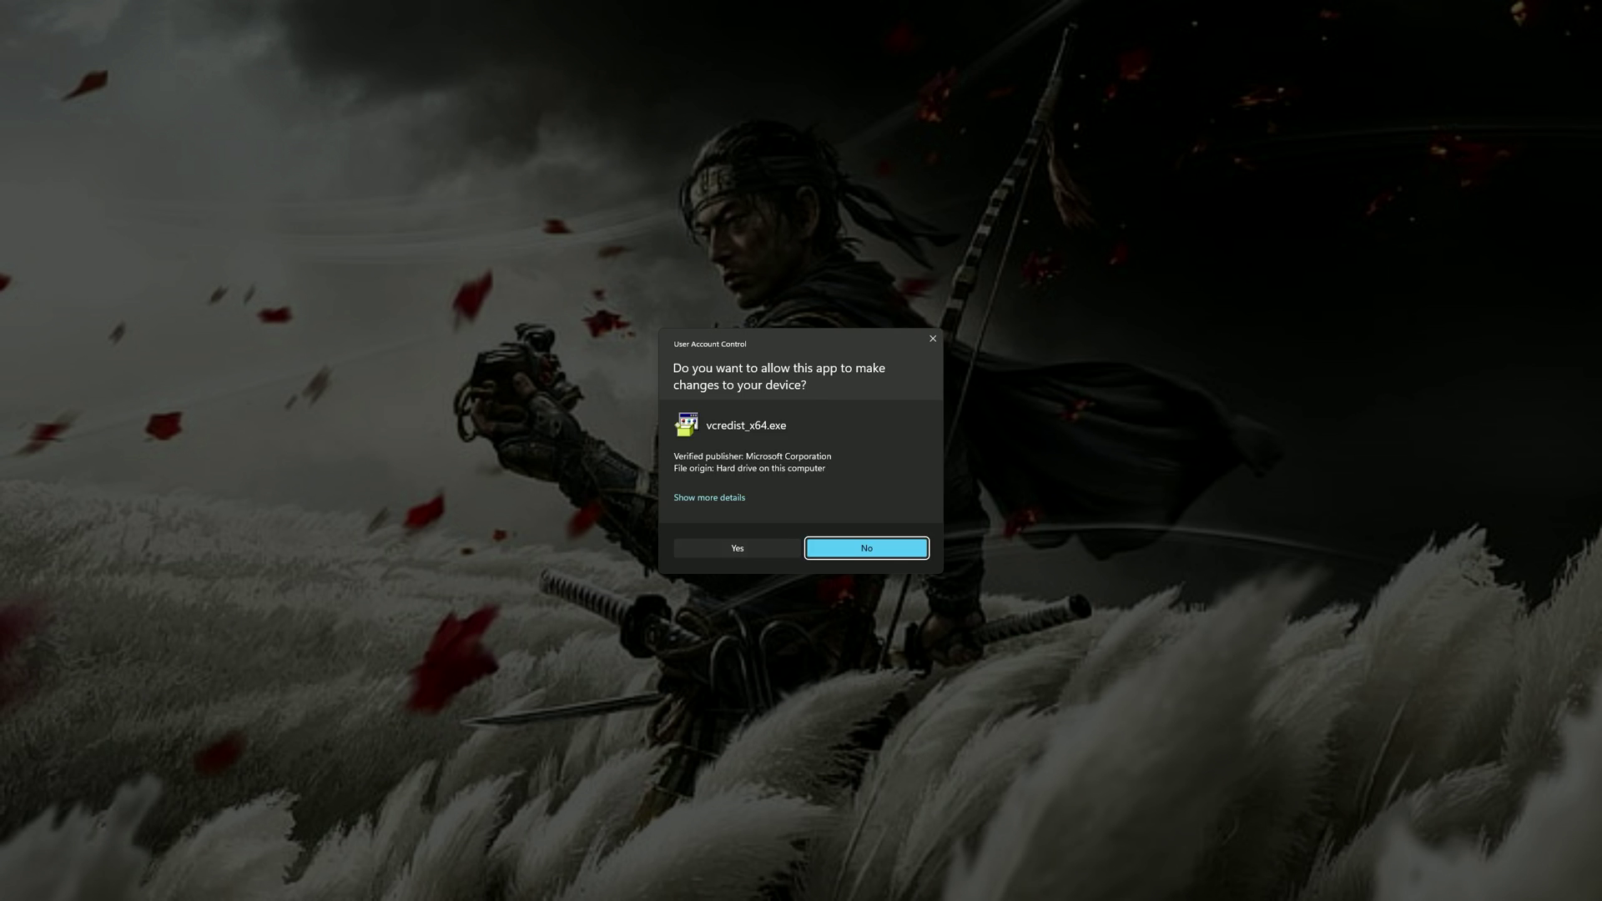
click(772, 547)
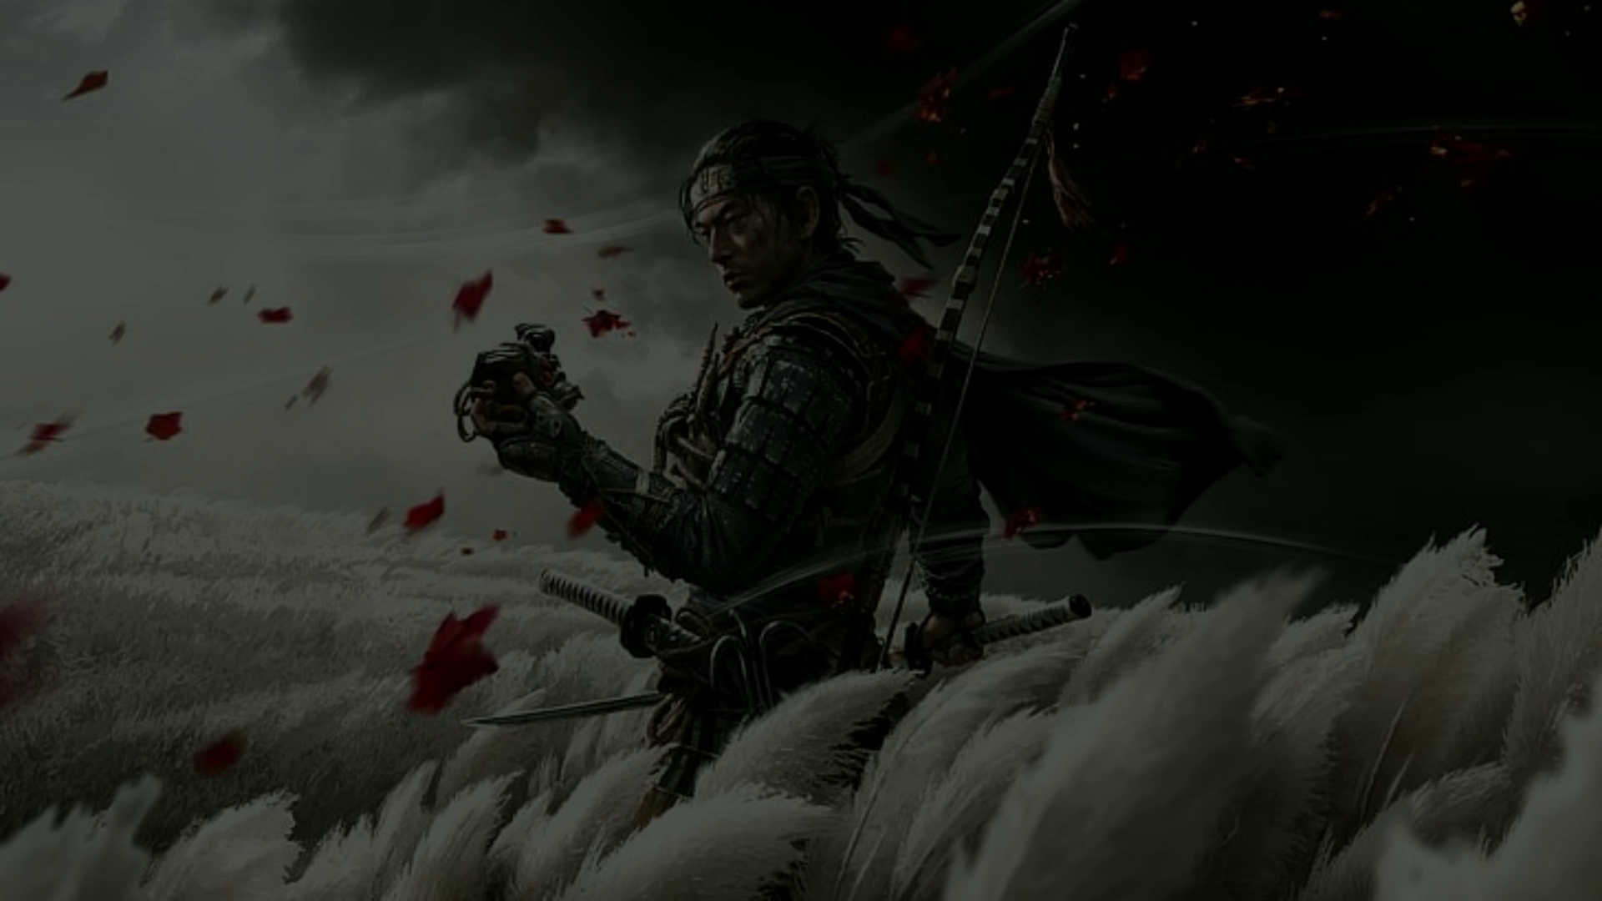
click(772, 544)
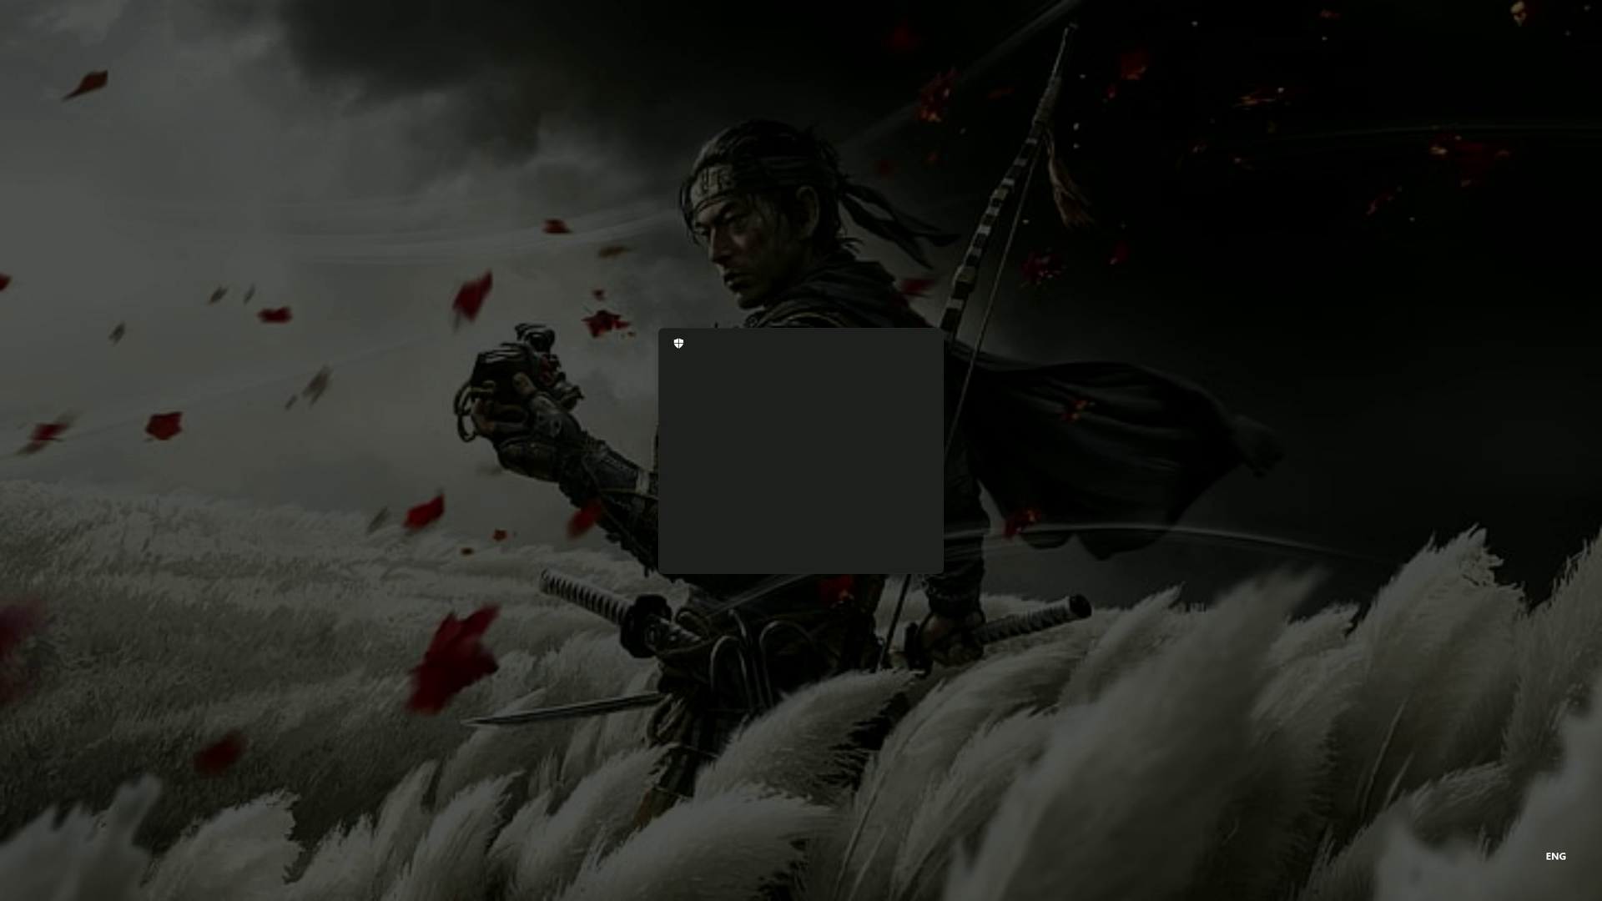
click(771, 546)
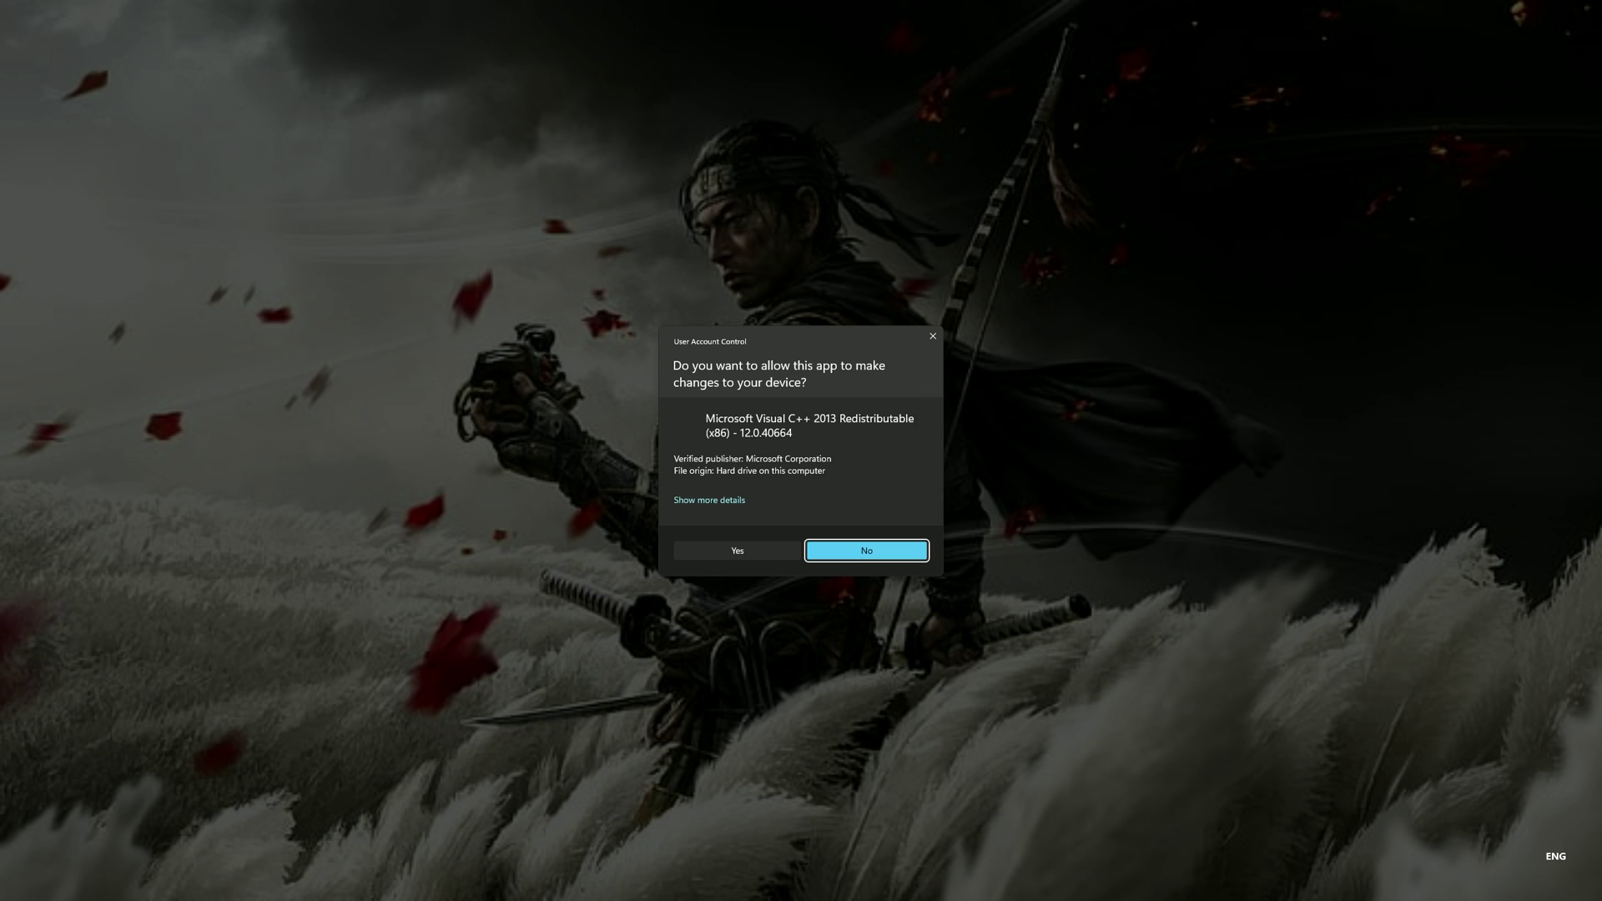
click(777, 546)
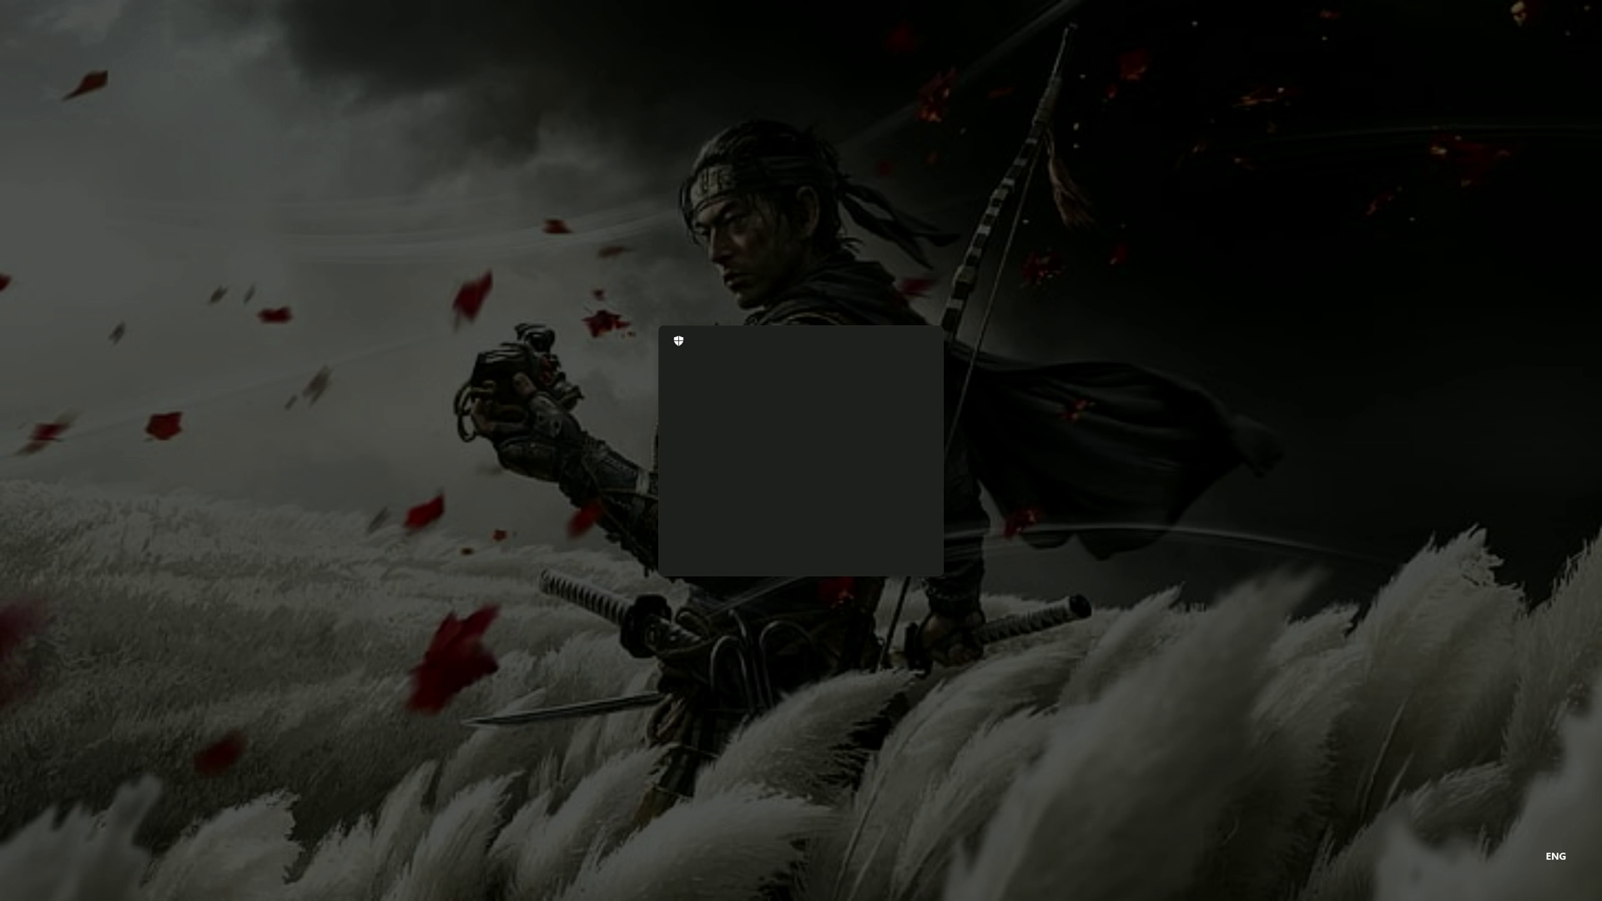
click(773, 547)
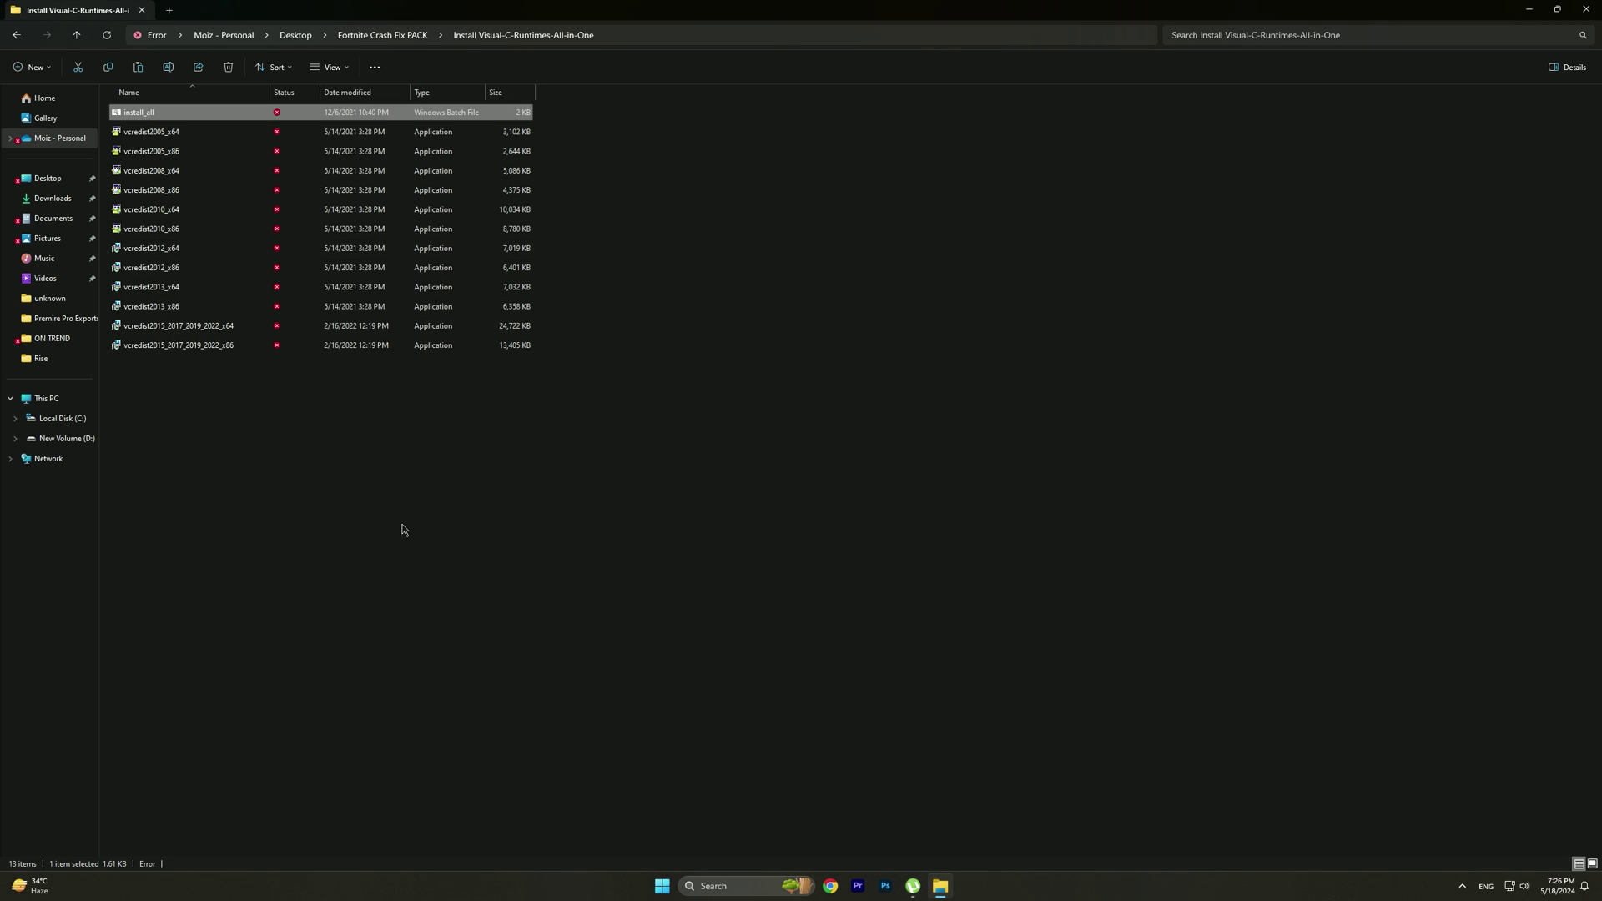
drag(393, 513, 322, 98)
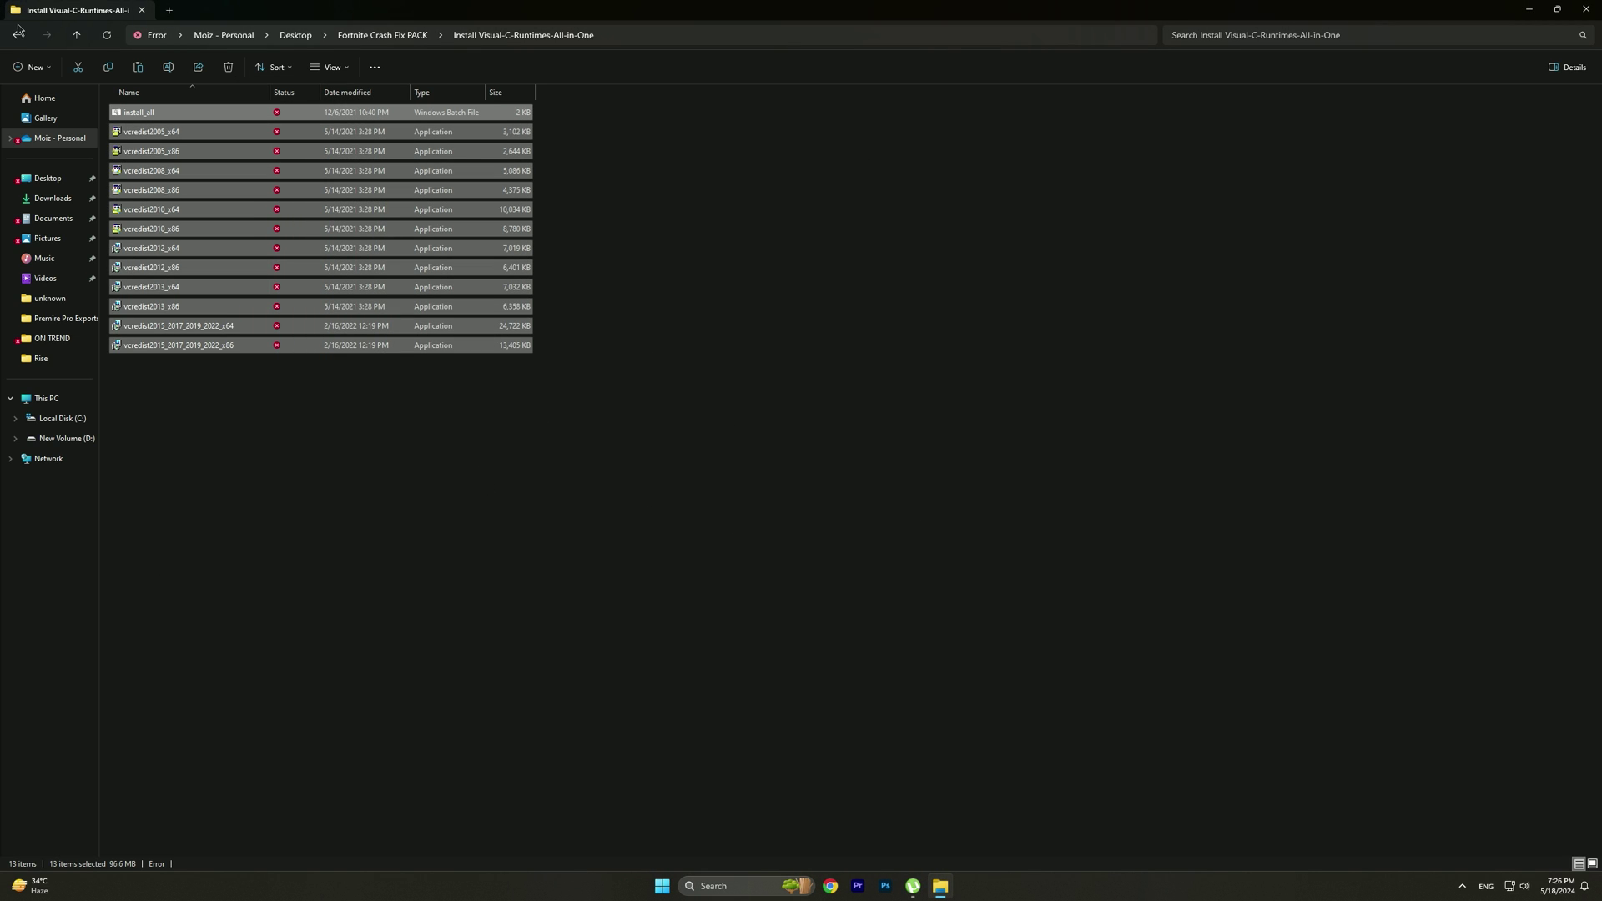
click(17, 33)
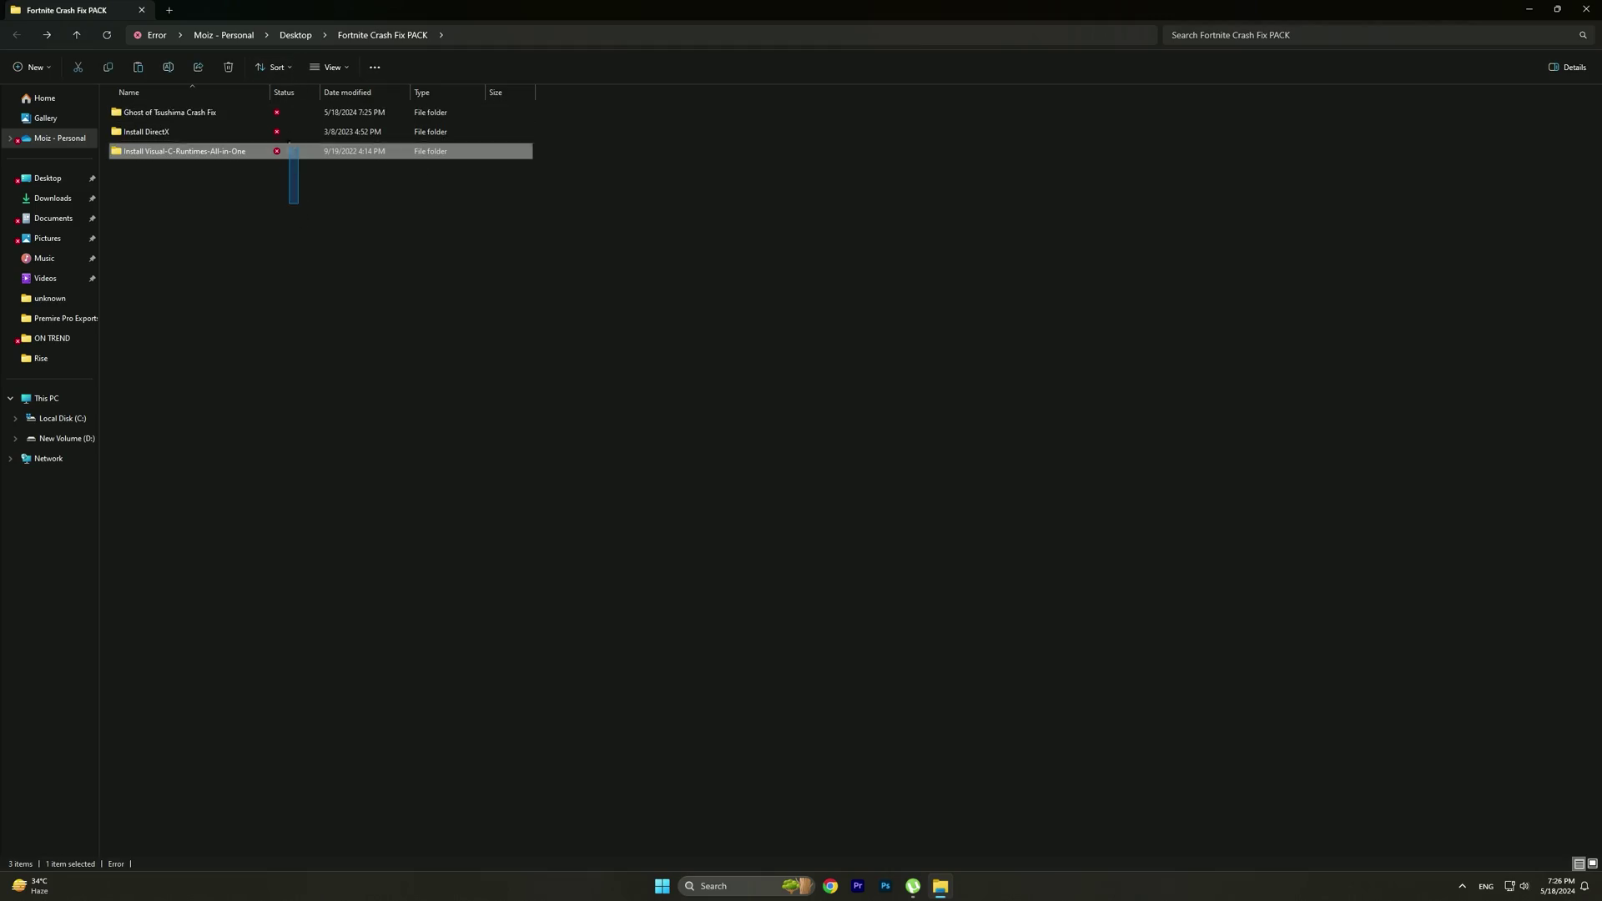